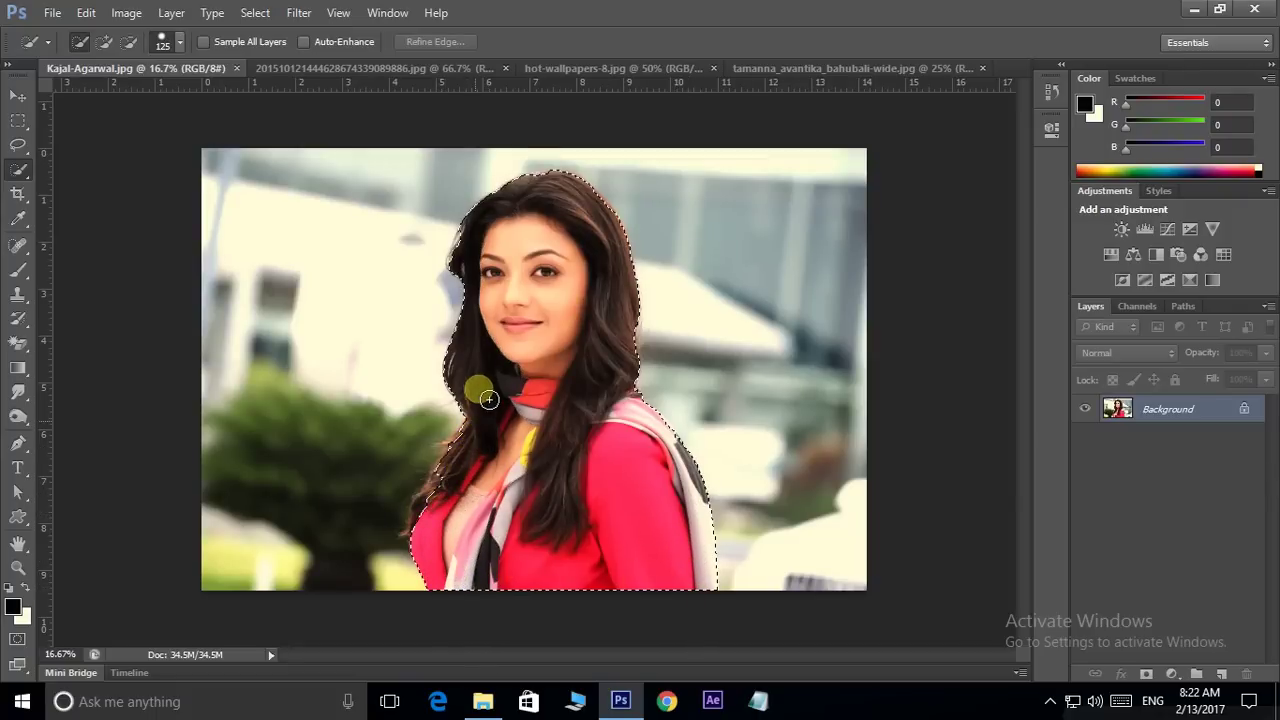
Add the loose hair along the woman's lower left side and the adjoining jacket edge to the quick selection.
{"action": "left_click_drag", "start_coordinate": [519, 263], "coordinate": [516, 269]}
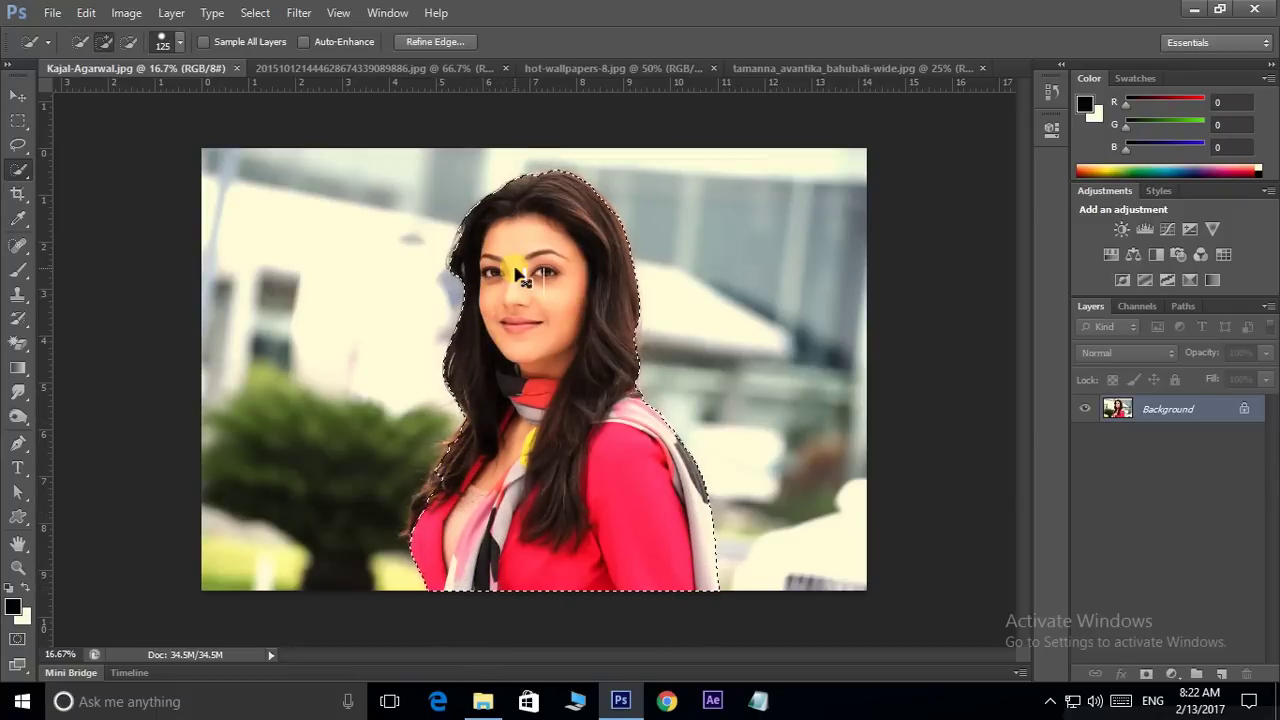
{"action": "key", "text": "ctrl+plus"}
{"action": "key", "text": "ctrl+plus"}
{"action": "key", "text": "ctrl+plus"}
{"action": "key", "text": "space"}
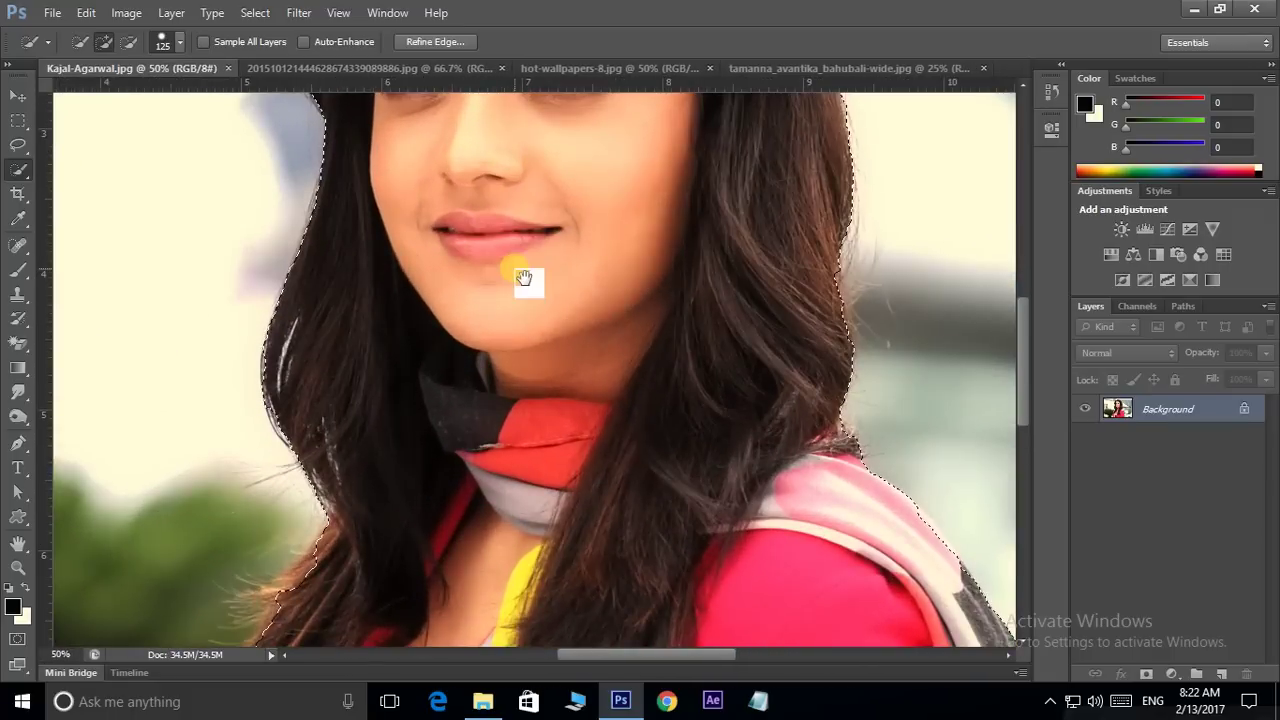
{"action": "left_click_drag", "start_coordinate": [543, 347], "coordinate": [594, 260]}
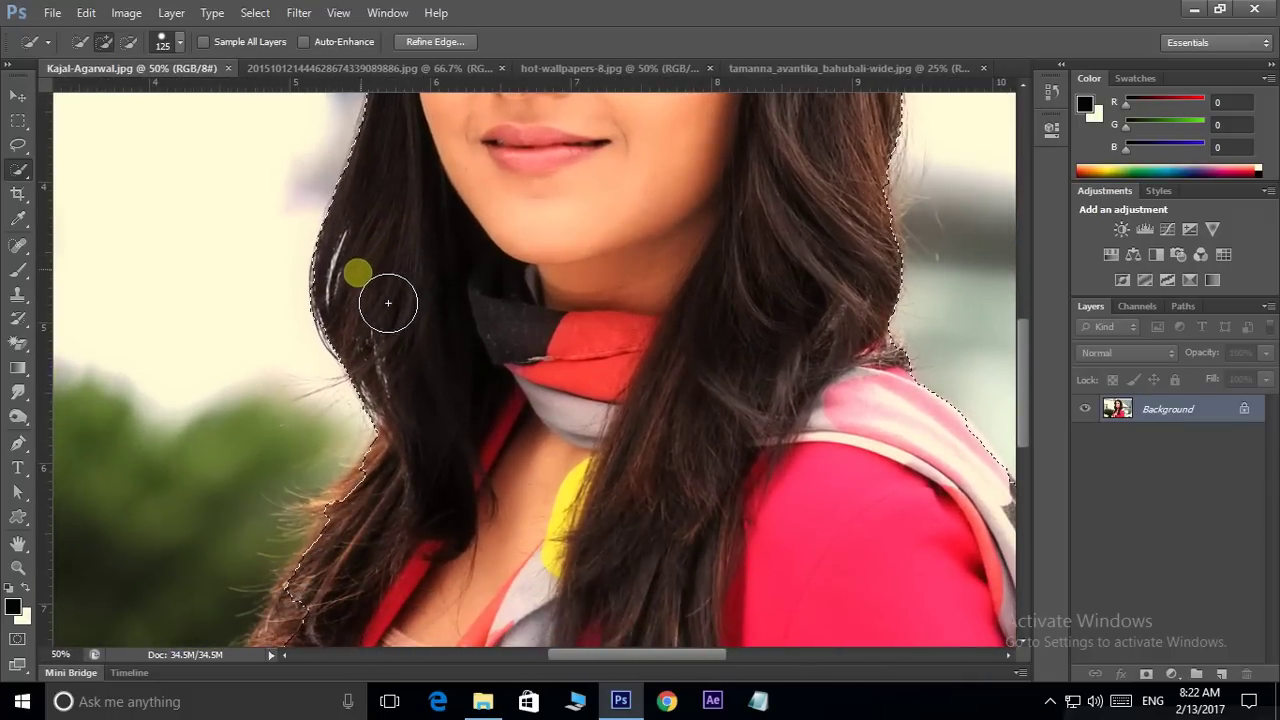
{"action": "key", "text": "space"}
{"action": "left_click_drag", "start_coordinate": [491, 466], "coordinate": [586, 240]}
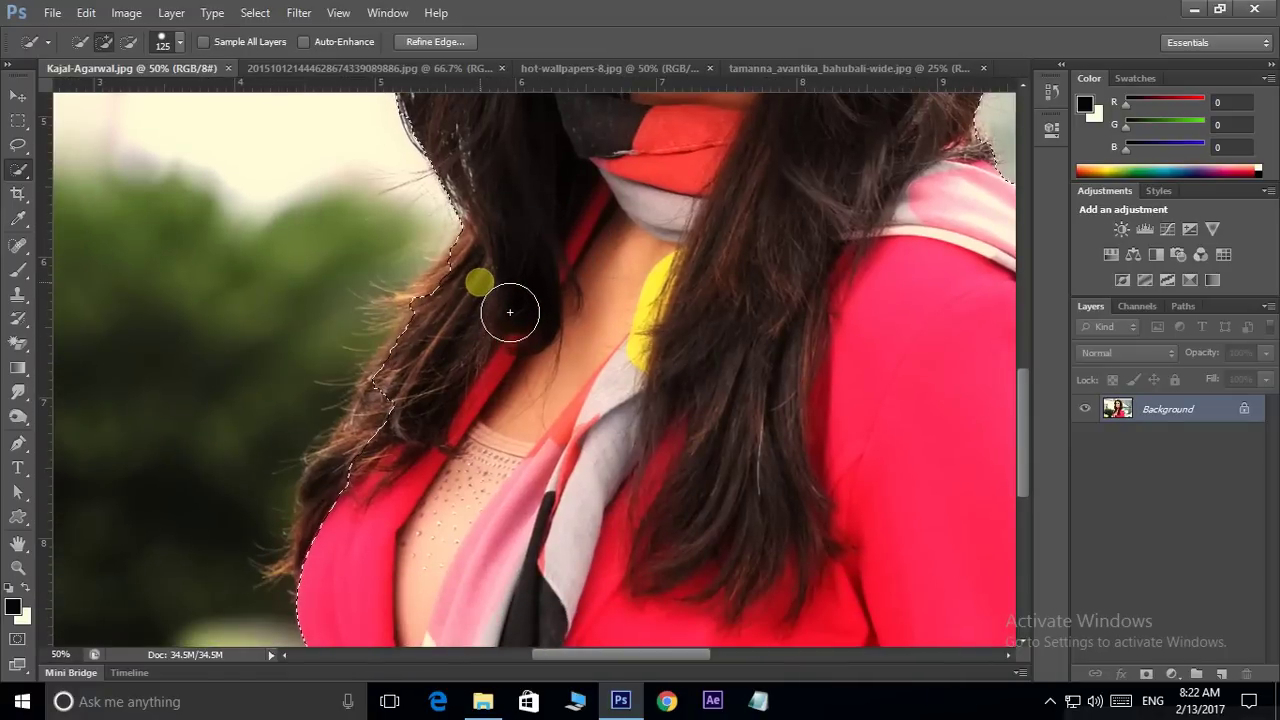
{"action": "mouse_move", "coordinate": [457, 360]}
{"action": "left_mouse_down"}
{"action": "mouse_move", "coordinate": [484, 324]}
{"action": "mouse_move", "coordinate": [386, 503]}
{"action": "left_mouse_up"}
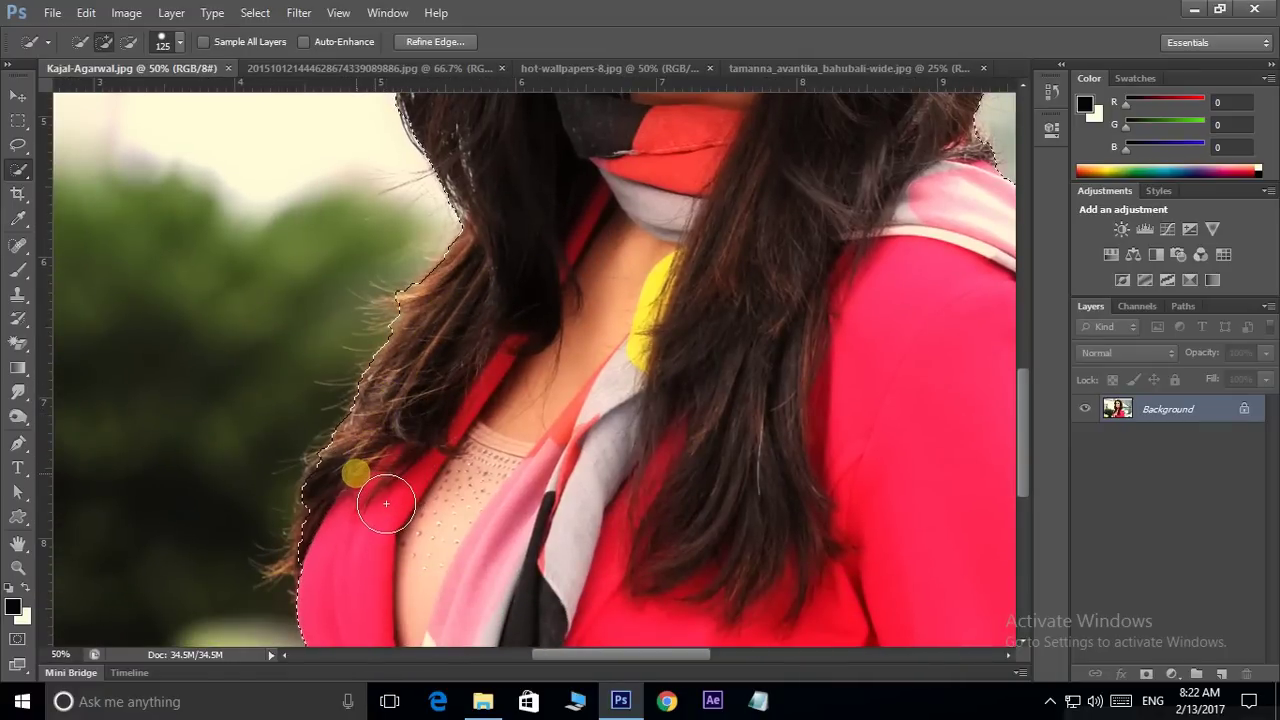
{"action": "left_click_drag", "start_coordinate": [393, 427], "coordinate": [477, 291]}
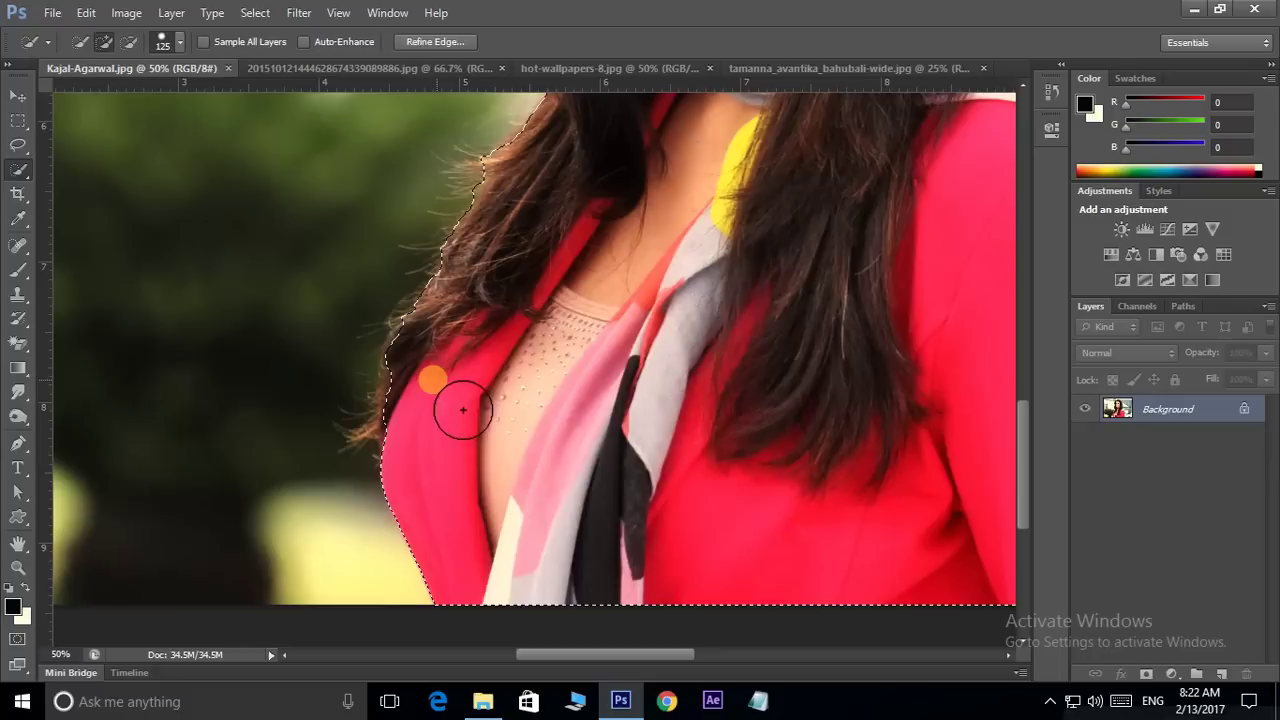
{"action": "left_click_drag", "start_coordinate": [454, 429], "coordinate": [435, 457]}
Add the missing patch of hair at the crown of the head to the selection.
{"action": "left_click_drag", "start_coordinate": [626, 404], "coordinate": [549, 361]}
{"action": "left_click_drag", "start_coordinate": [841, 367], "coordinate": [600, 388]}
{"action": "left_click_drag", "start_coordinate": [880, 364], "coordinate": [620, 405]}
{"action": "mouse_move", "coordinate": [511, 158]}
{"action": "left_mouse_down"}
{"action": "mouse_move", "coordinate": [660, 440]}
{"action": "mouse_move", "coordinate": [720, 440]}
{"action": "mouse_move", "coordinate": [768, 495]}
{"action": "left_mouse_up"}
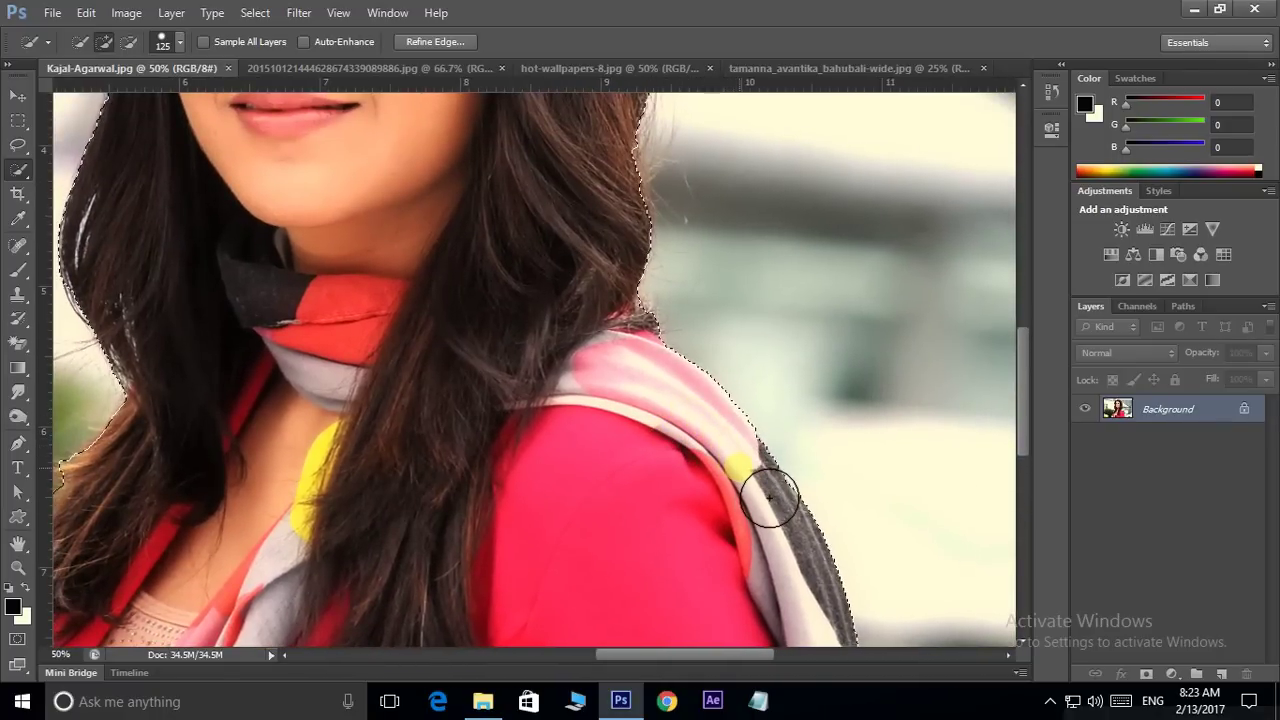
{"action": "left_click_drag", "start_coordinate": [608, 371], "coordinate": [680, 583]}
{"action": "left_click_drag", "start_coordinate": [657, 428], "coordinate": [704, 628]}
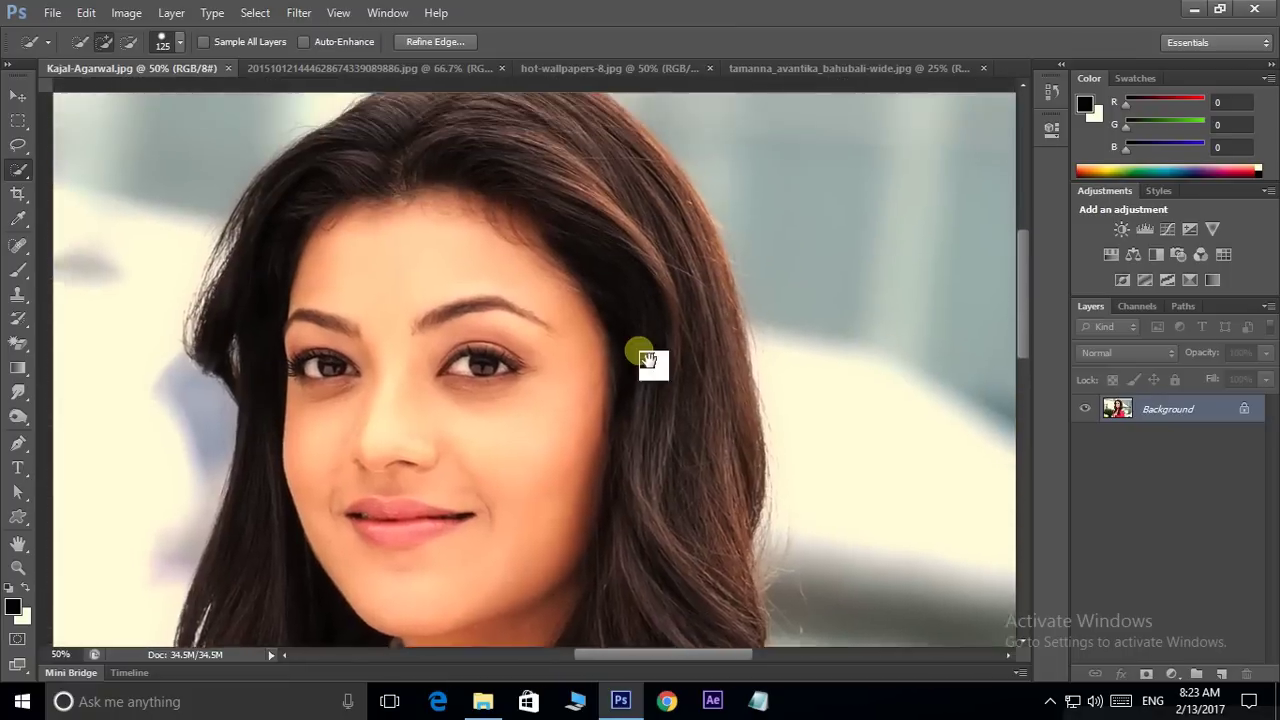
{"action": "left_click_drag", "start_coordinate": [648, 360], "coordinate": [687, 458]}
{"action": "left_click_drag", "start_coordinate": [567, 408], "coordinate": [613, 405]}
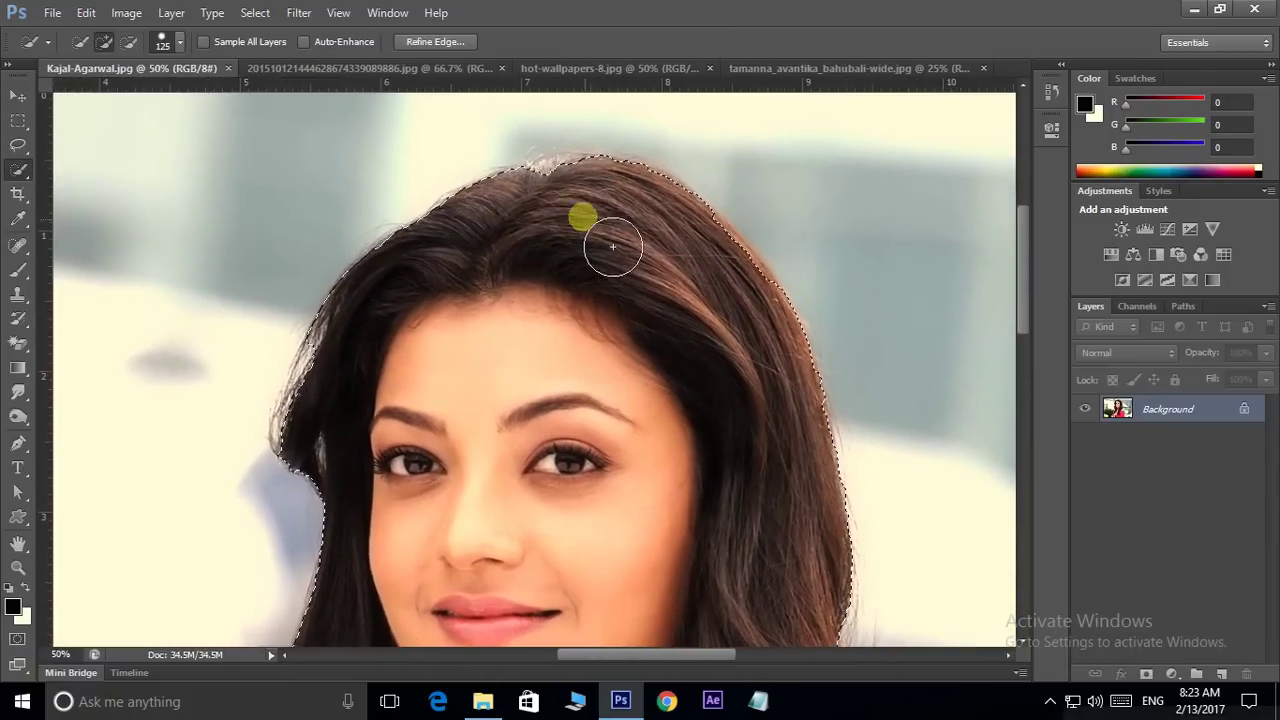
{"action": "left_click", "coordinate": [550, 187]}
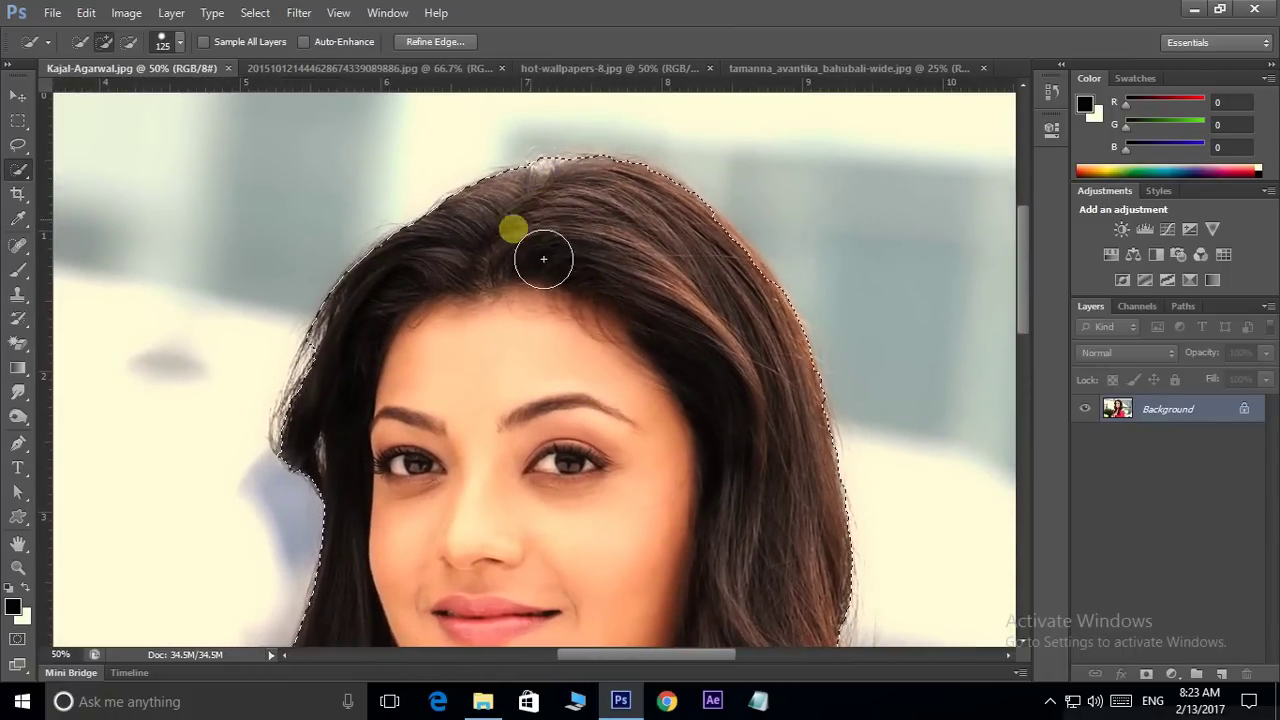
Start Refine Edge on the selection and preview it on black and on white before returning to Overlay.
{"action": "left_click_drag", "start_coordinate": [363, 357], "coordinate": [424, 170]}
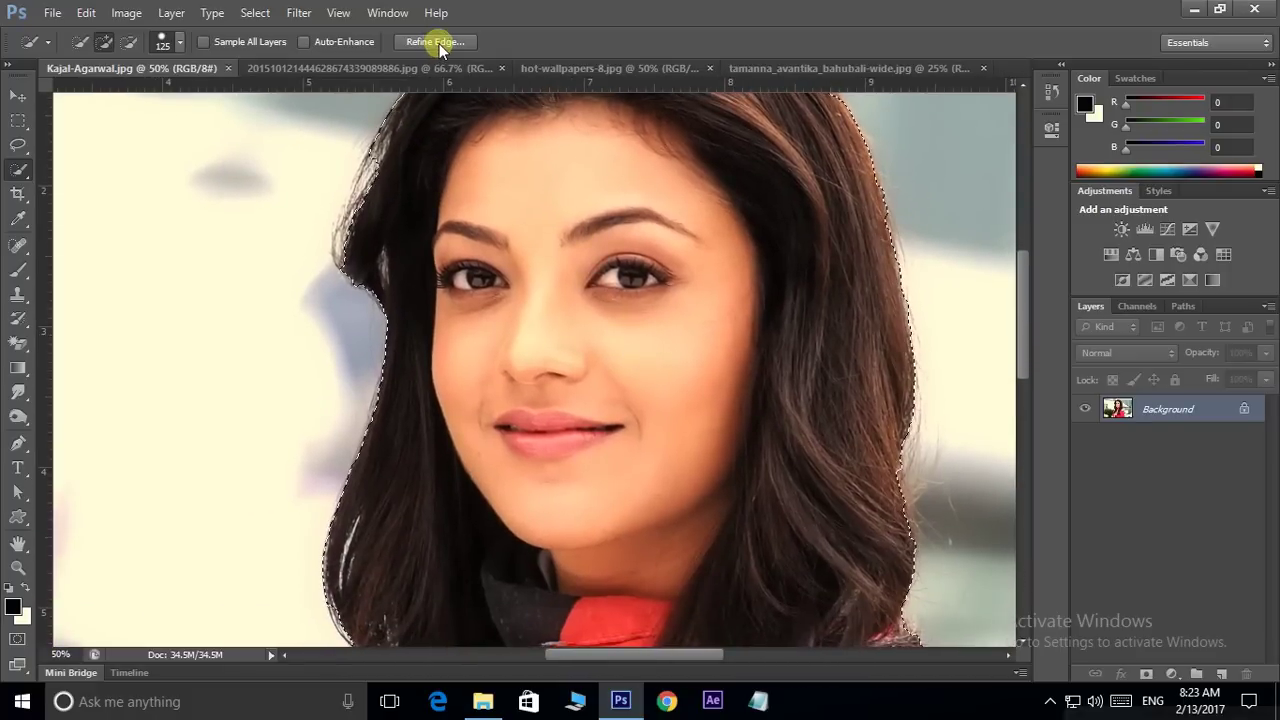
{"action": "left_click", "coordinate": [443, 45]}
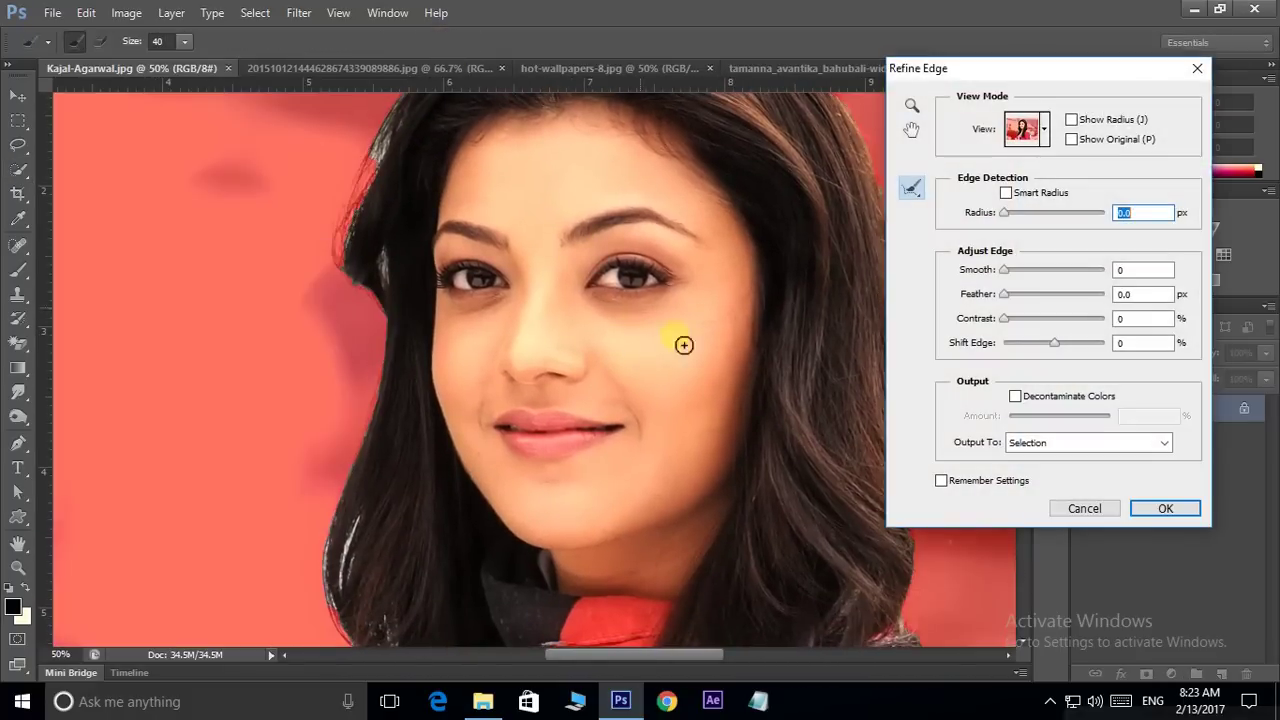
{"action": "left_click_drag", "start_coordinate": [658, 216], "coordinate": [576, 331]}
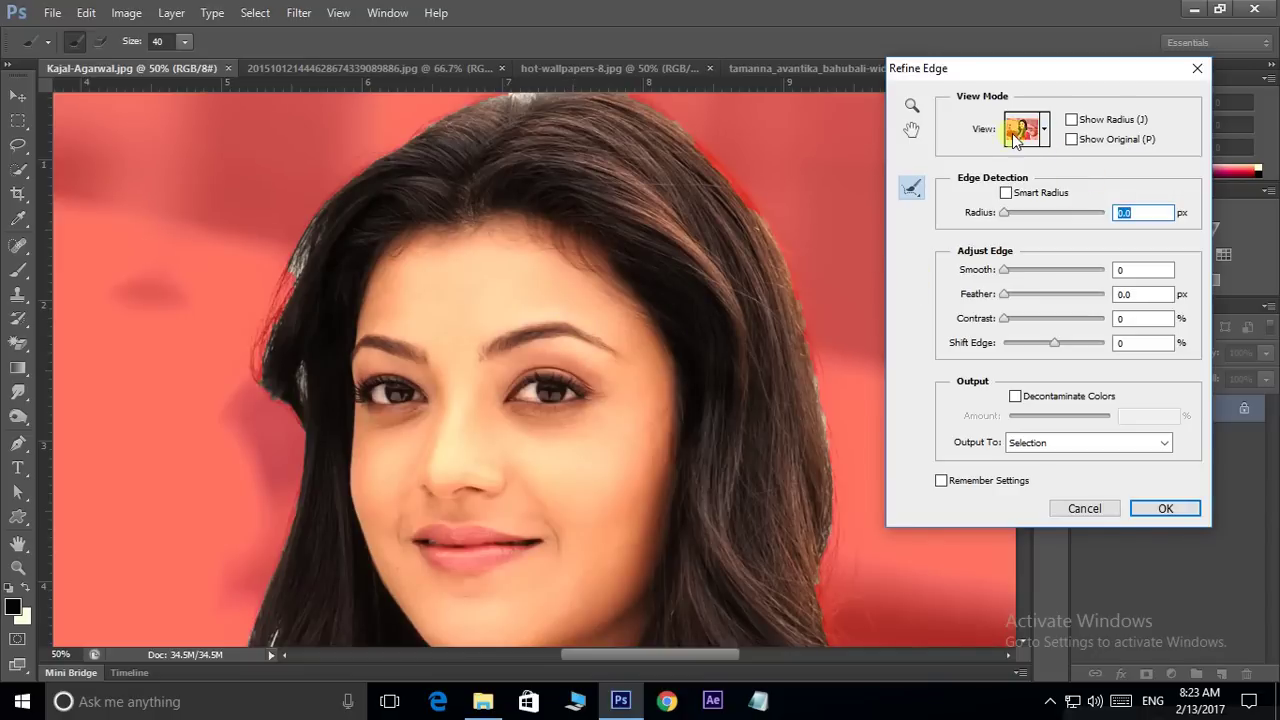
{"action": "left_click", "coordinate": [1045, 133]}
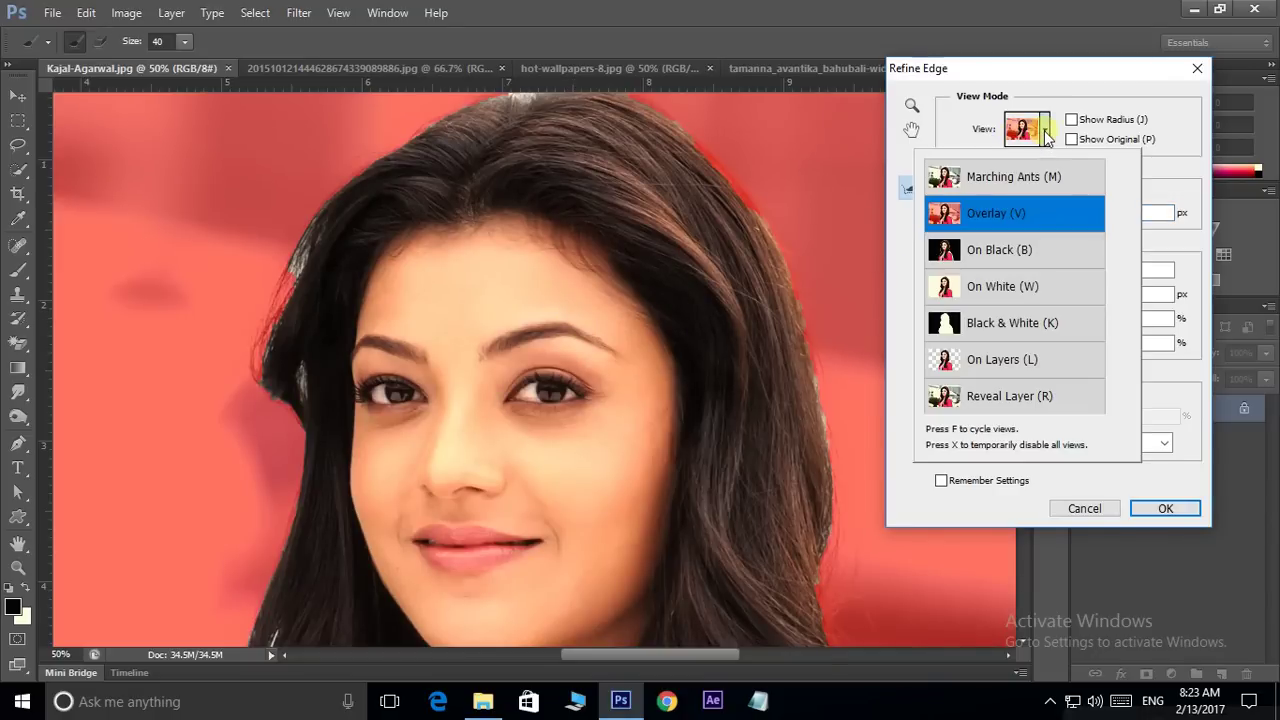
{"action": "left_click", "coordinate": [1010, 256]}
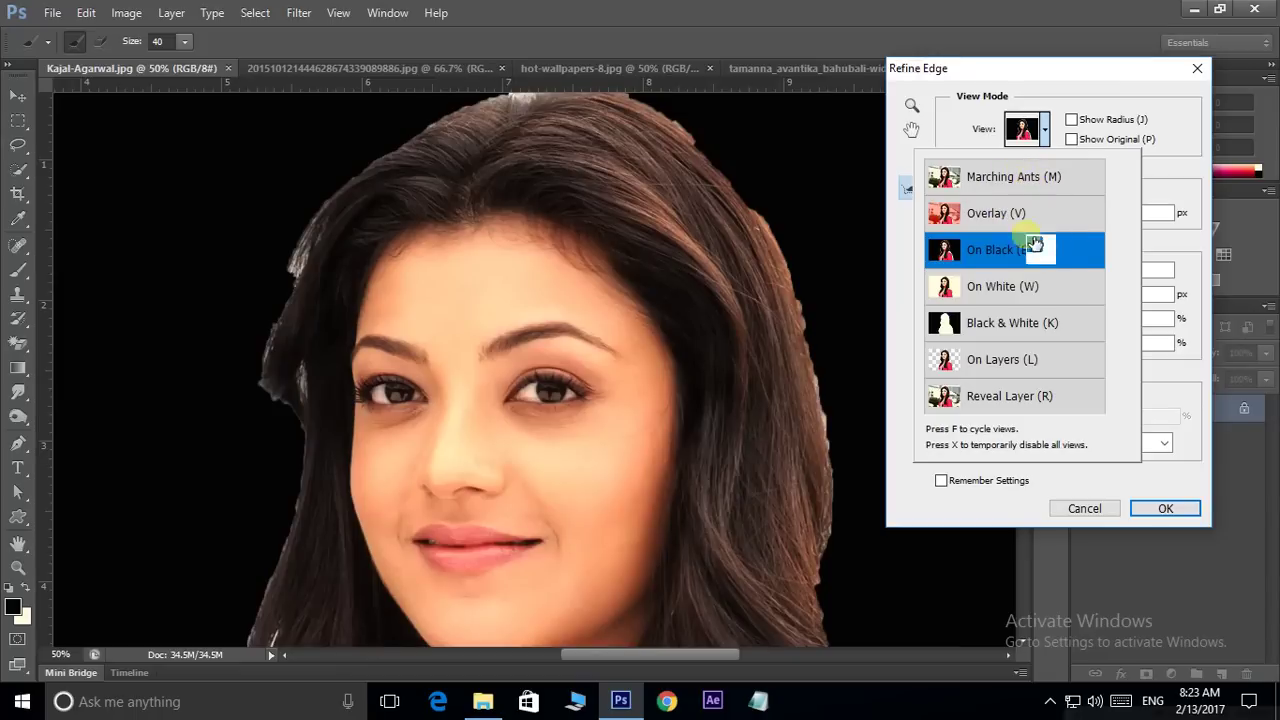
{"action": "left_click", "coordinate": [1010, 288]}
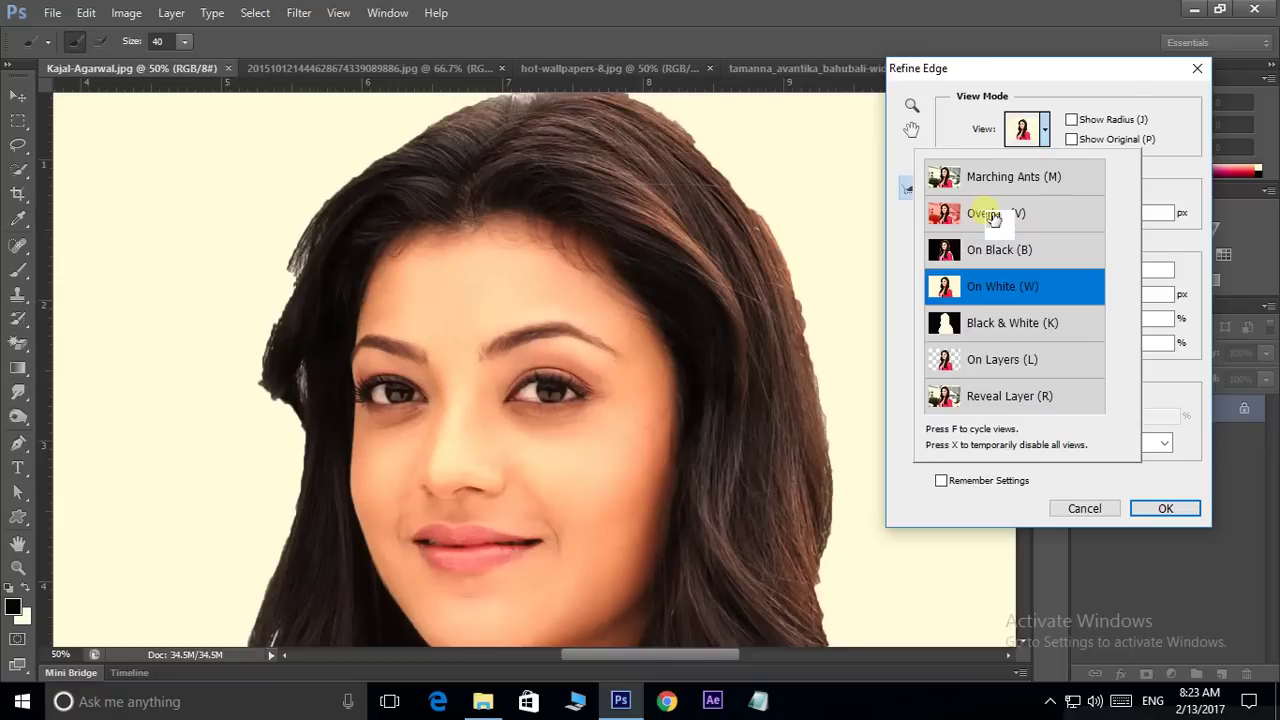
{"action": "left_click", "coordinate": [990, 216]}
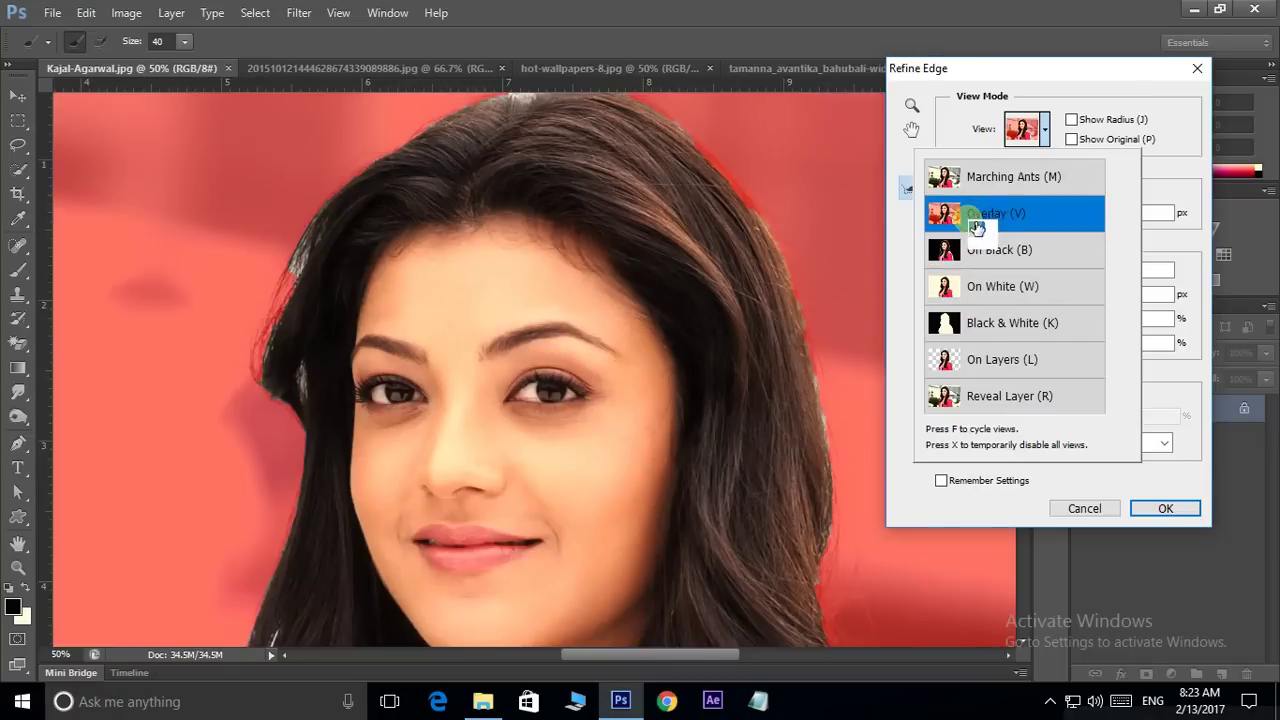
Turn on Smart Radius for edge detection and set the radius to 8 px.
{"action": "left_click_drag", "start_coordinate": [348, 361], "coordinate": [426, 319]}
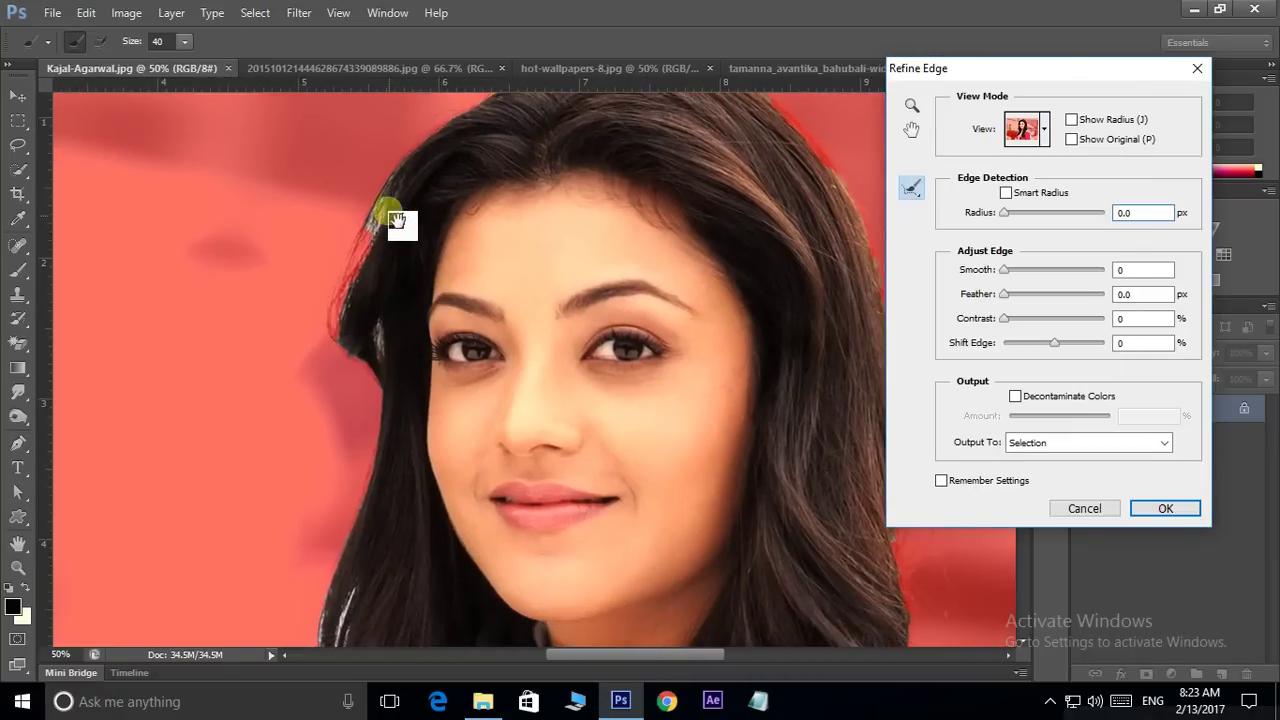
{"action": "left_click_drag", "start_coordinate": [623, 303], "coordinate": [617, 351]}
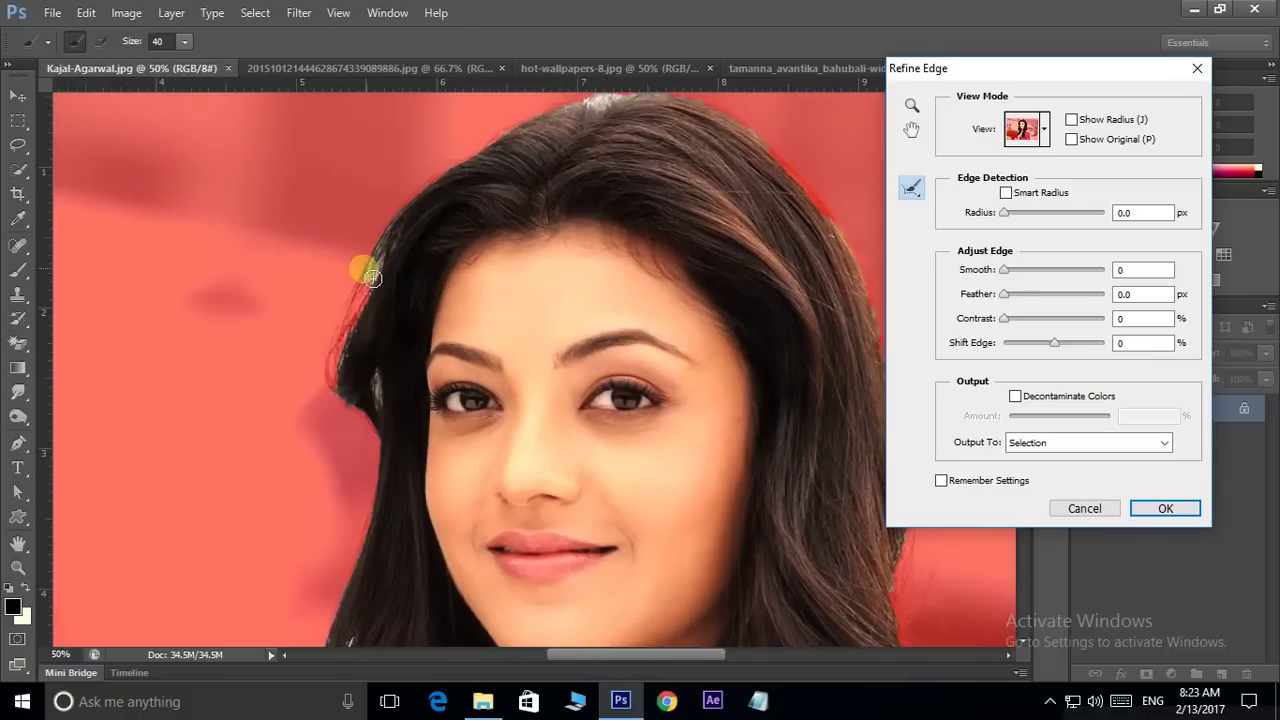
{"action": "left_click_drag", "start_coordinate": [700, 200], "coordinate": [587, 287]}
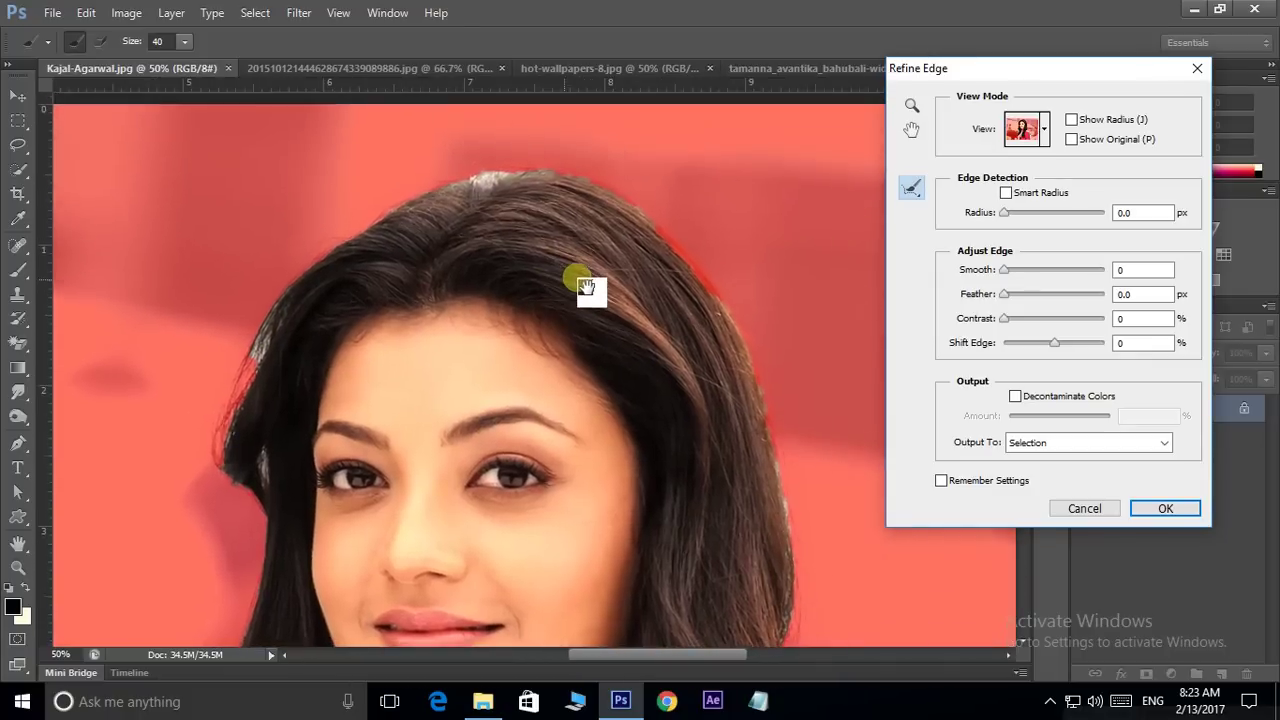
{"action": "left_click_drag", "start_coordinate": [696, 325], "coordinate": [668, 311]}
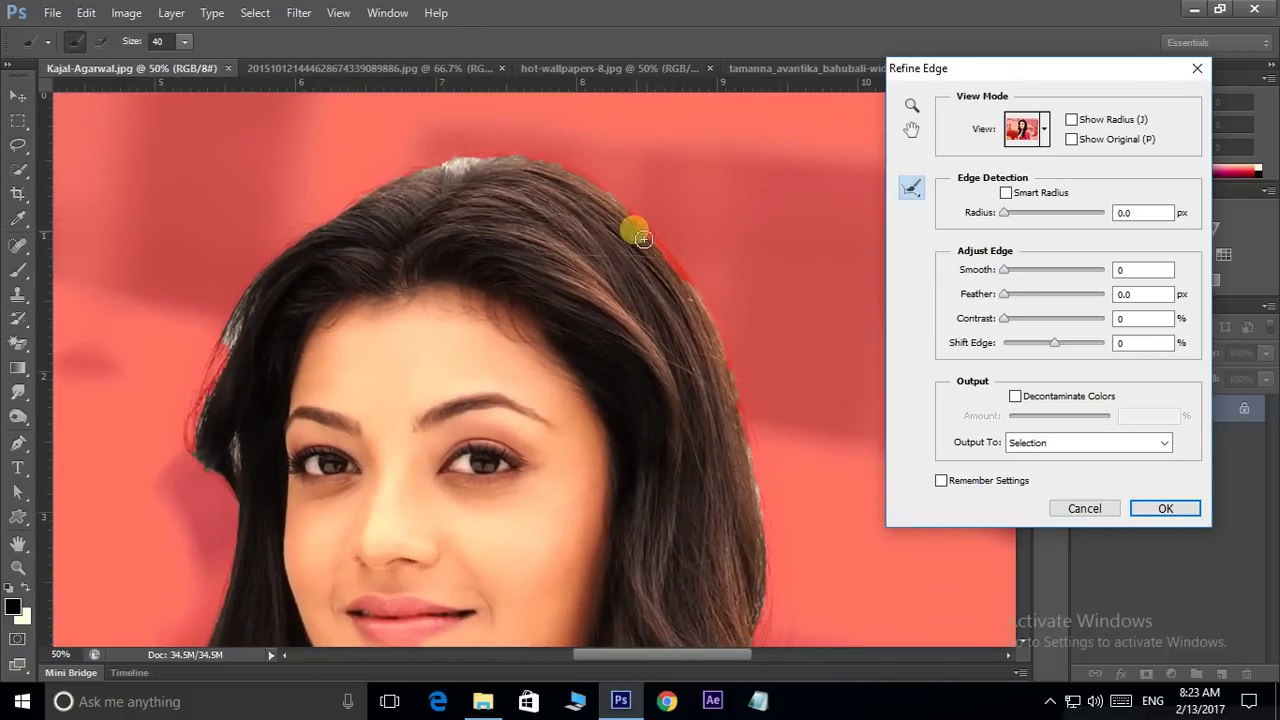
{"action": "left_click_drag", "start_coordinate": [591, 422], "coordinate": [660, 322]}
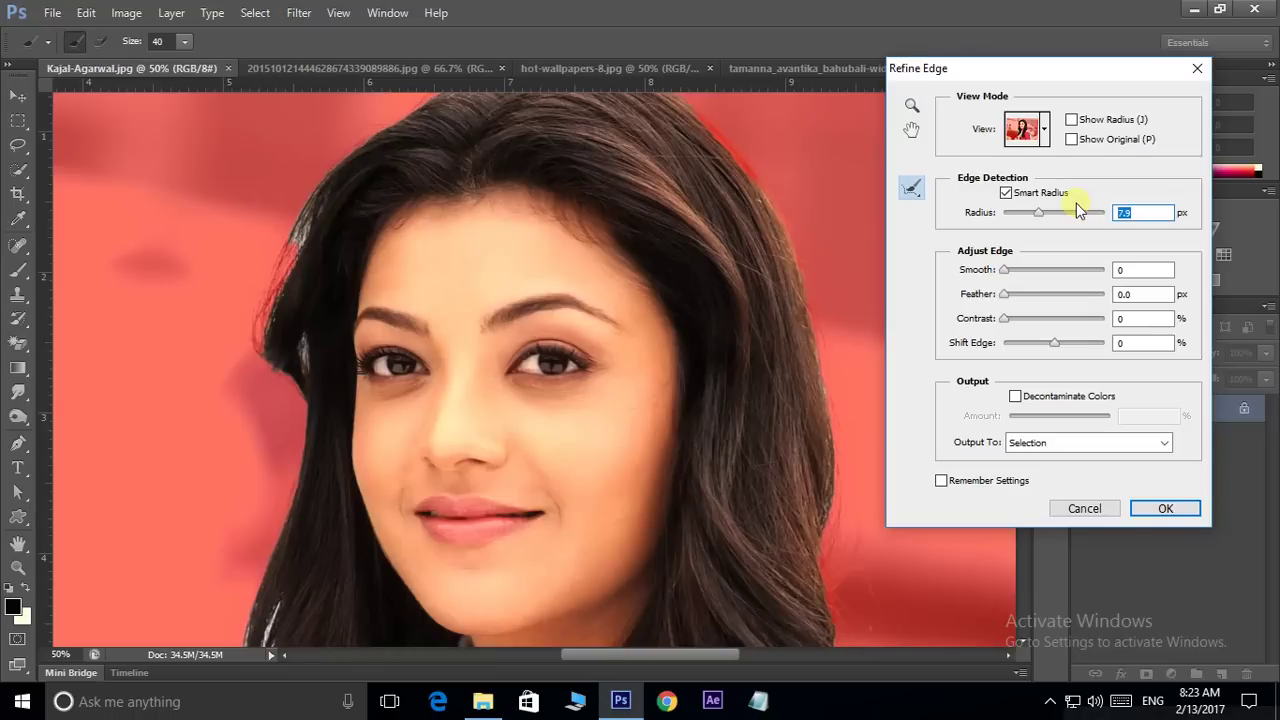
{"action": "type", "text": "8"}
Choose the Refine Radius Tool and enlarge its brush to size 100 for the hair edges.
{"action": "left_click_drag", "start_coordinate": [481, 168], "coordinate": [527, 250]}
{"action": "left_click", "coordinate": [912, 188]}
{"action": "left_click", "coordinate": [910, 191]}
{"action": "left_click", "coordinate": [910, 191]}
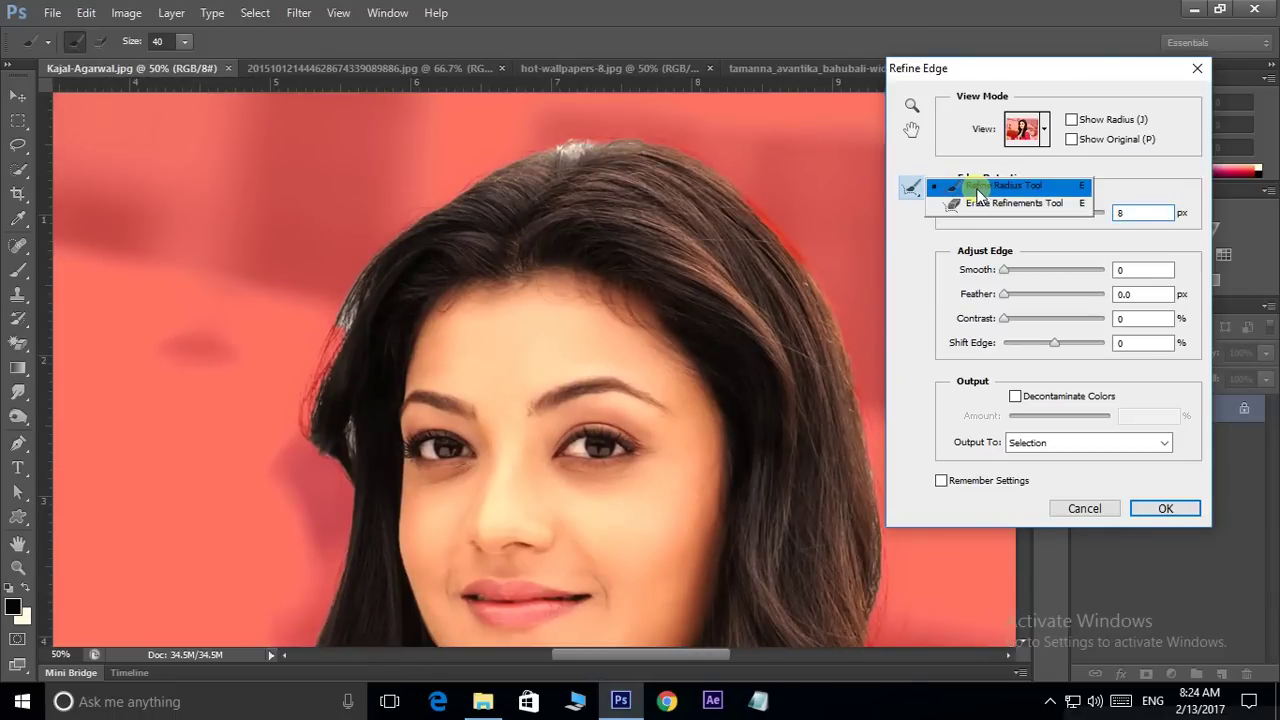
{"action": "left_click", "coordinate": [978, 190]}
{"action": "left_click_drag", "start_coordinate": [580, 208], "coordinate": [580, 252]}
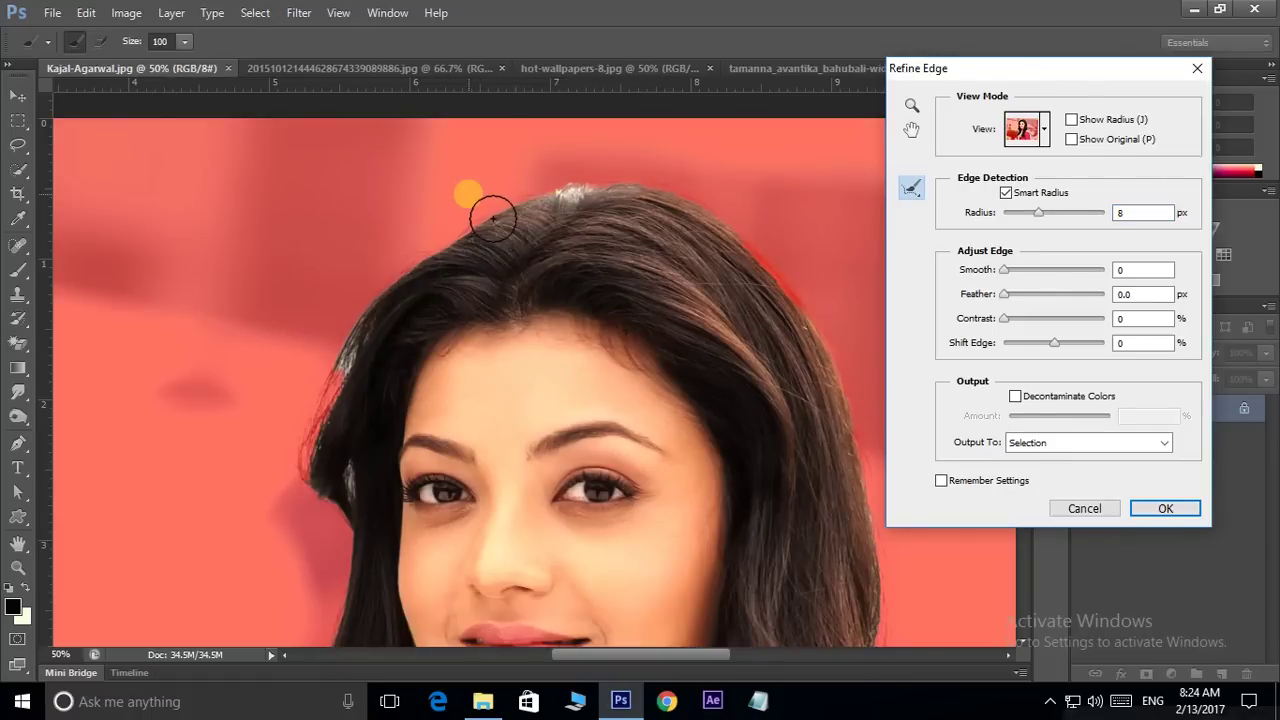
{"action": "key", "text": "bracketright"}
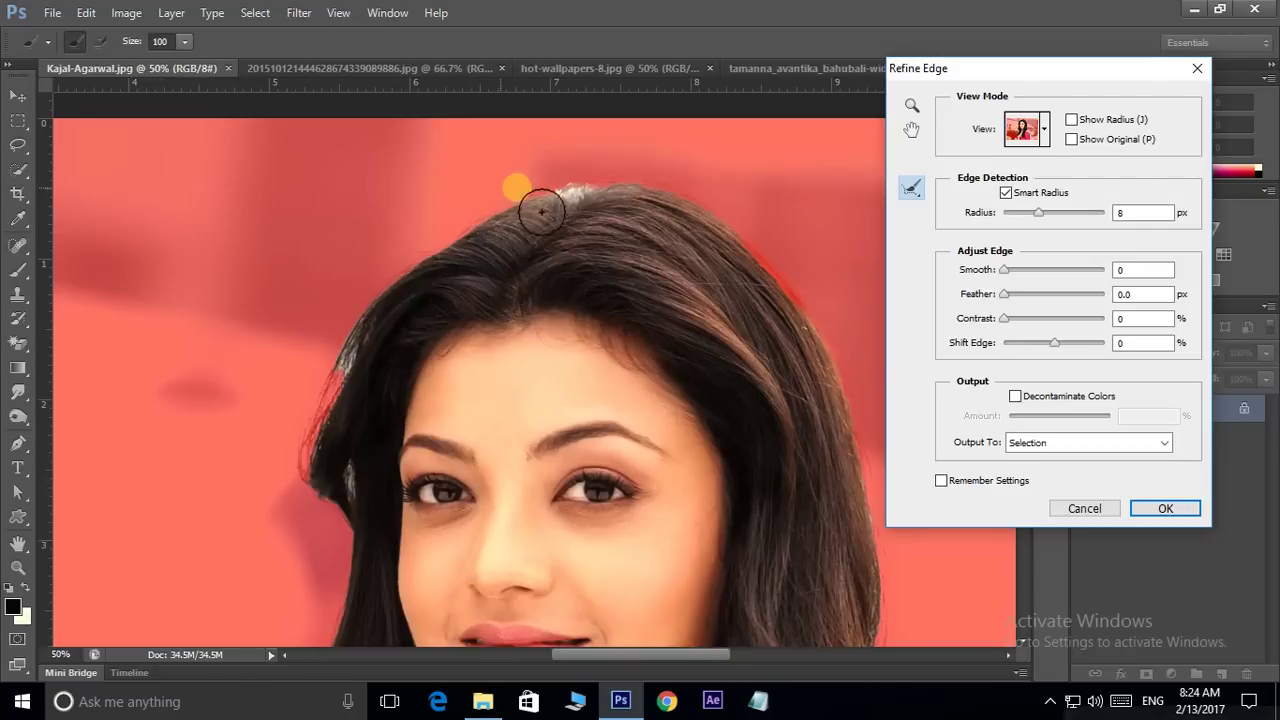
Brush the Refine Radius Tool along the upper left outline of the hair to recover the fine strands.
{"action": "key", "text": "space"}
{"action": "left_click_drag", "start_coordinate": [586, 243], "coordinate": [656, 228]}
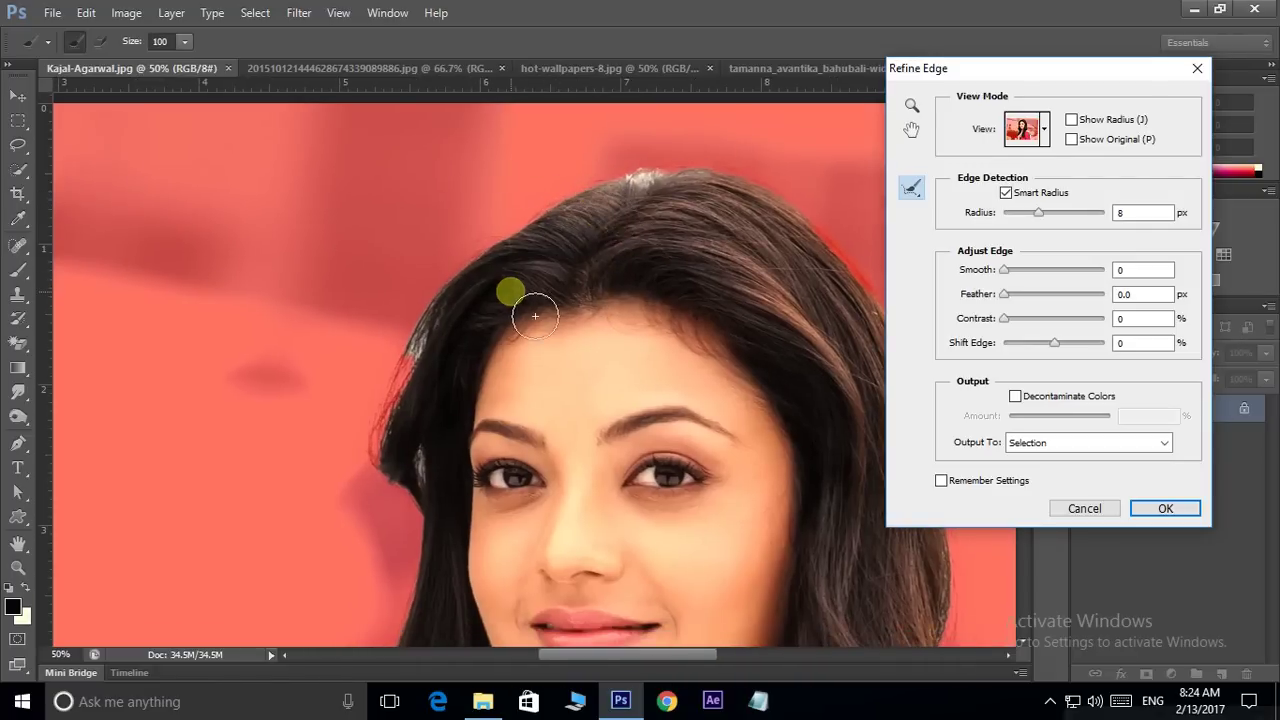
{"action": "left_click_drag", "start_coordinate": [520, 298], "coordinate": [571, 226]}
{"action": "left_click_drag", "start_coordinate": [484, 258], "coordinate": [481, 270]}
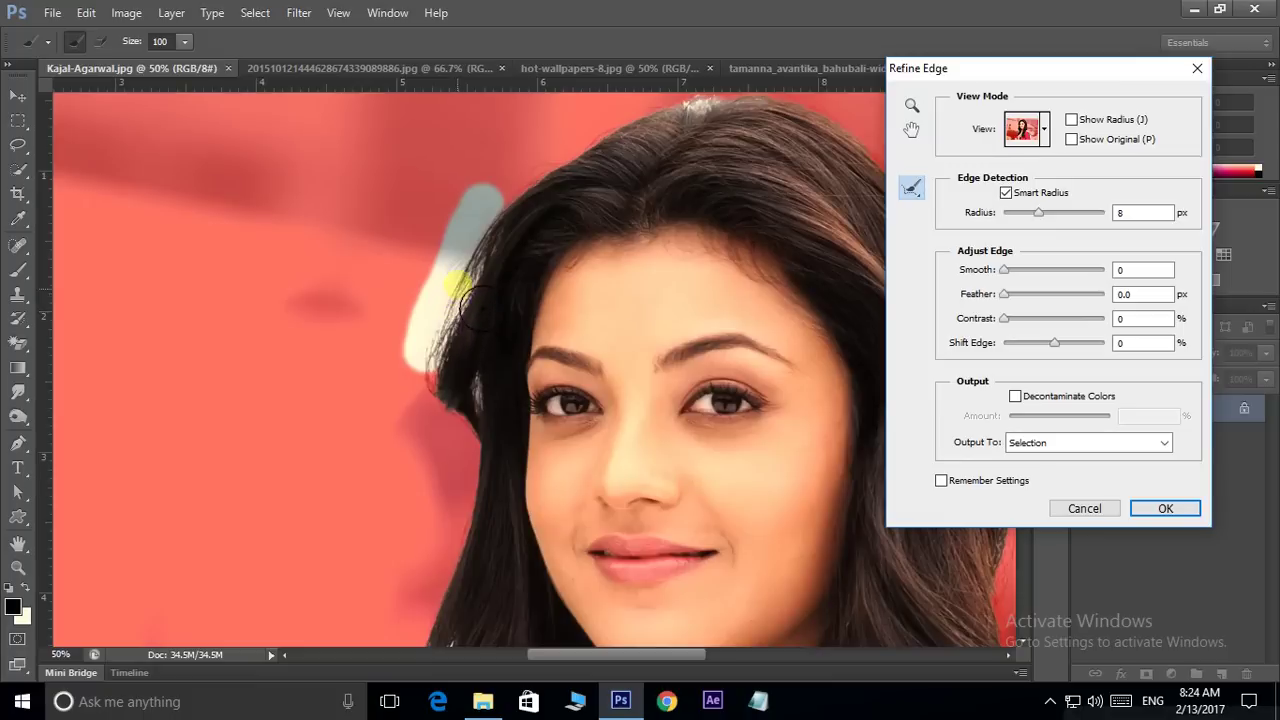
{"action": "left_click", "coordinate": [536, 352]}
Refine the hair outline over the crown and down the right side of the head.
{"action": "left_click_drag", "start_coordinate": [720, 194], "coordinate": [617, 343]}
{"action": "mouse_move", "coordinate": [420, 286]}
{"action": "left_mouse_down"}
{"action": "mouse_move", "coordinate": [409, 306]}
{"action": "mouse_move", "coordinate": [485, 303]}
{"action": "mouse_move", "coordinate": [528, 272]}
{"action": "mouse_move", "coordinate": [594, 257]}
{"action": "mouse_move", "coordinate": [727, 271]}
{"action": "left_mouse_up"}
{"action": "left_click_drag", "start_coordinate": [738, 331], "coordinate": [534, 263]}
{"action": "left_click_drag", "start_coordinate": [545, 209], "coordinate": [652, 325]}
{"action": "left_click_drag", "start_coordinate": [703, 454], "coordinate": [681, 281]}
{"action": "mouse_move", "coordinate": [665, 209]}
{"action": "left_mouse_down"}
{"action": "mouse_move", "coordinate": [694, 420]}
{"action": "mouse_move", "coordinate": [694, 548]}
{"action": "mouse_move", "coordinate": [734, 606]}
{"action": "mouse_move", "coordinate": [791, 566]}
{"action": "left_mouse_up"}
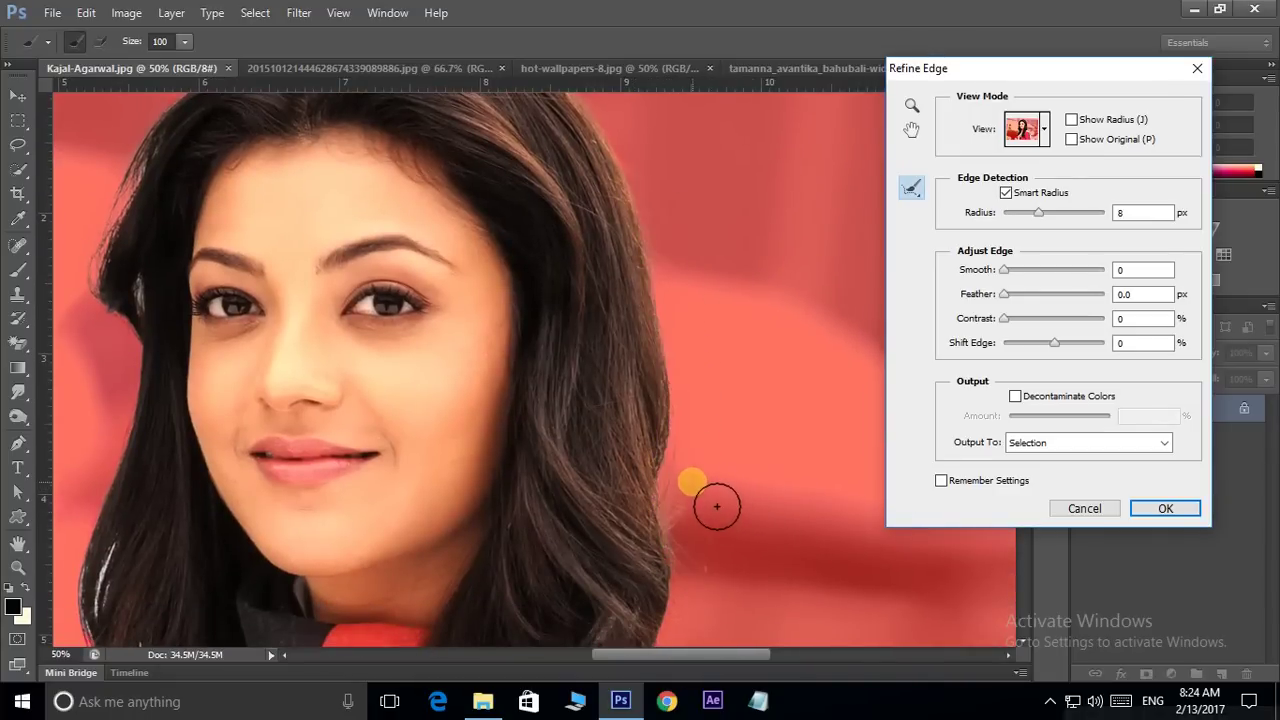
Refine the remaining hair edges down the left side, including the light gap beside the eye.
{"action": "mouse_move", "coordinate": [677, 491]}
{"action": "left_mouse_down"}
{"action": "mouse_move", "coordinate": [697, 274]}
{"action": "mouse_move", "coordinate": [713, 325]}
{"action": "mouse_move", "coordinate": [701, 366]}
{"action": "mouse_move", "coordinate": [563, 234]}
{"action": "mouse_move", "coordinate": [691, 286]}
{"action": "mouse_move", "coordinate": [471, 229]}
{"action": "mouse_move", "coordinate": [390, 225]}
{"action": "mouse_move", "coordinate": [460, 330]}
{"action": "mouse_move", "coordinate": [441, 292]}
{"action": "mouse_move", "coordinate": [452, 272]}
{"action": "mouse_move", "coordinate": [400, 316]}
{"action": "mouse_move", "coordinate": [389, 360]}
{"action": "mouse_move", "coordinate": [403, 417]}
{"action": "mouse_move", "coordinate": [406, 346]}
{"action": "mouse_move", "coordinate": [443, 340]}
{"action": "mouse_move", "coordinate": [421, 362]}
{"action": "mouse_move", "coordinate": [423, 306]}
{"action": "mouse_move", "coordinate": [433, 409]}
{"action": "mouse_move", "coordinate": [424, 320]}
{"action": "mouse_move", "coordinate": [406, 394]}
{"action": "mouse_move", "coordinate": [380, 377]}
{"action": "mouse_move", "coordinate": [344, 387]}
{"action": "left_mouse_up"}
{"action": "left_click_drag", "start_coordinate": [494, 238], "coordinate": [448, 470]}
{"action": "left_click_drag", "start_coordinate": [474, 306], "coordinate": [464, 349]}
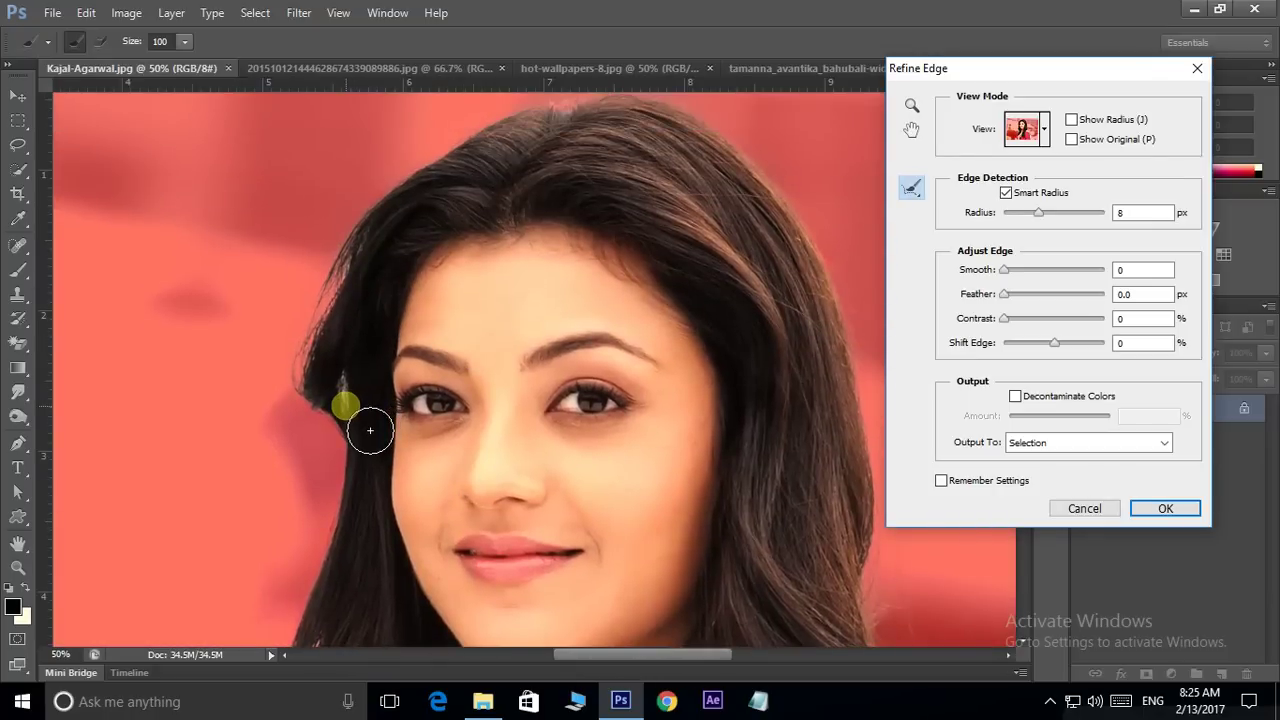
{"action": "left_click_drag", "start_coordinate": [369, 425], "coordinate": [367, 395]}
{"action": "left_click_drag", "start_coordinate": [426, 251], "coordinate": [420, 327]}
{"action": "mouse_move", "coordinate": [319, 369]}
{"action": "left_mouse_down"}
{"action": "mouse_move", "coordinate": [336, 349]}
{"action": "mouse_move", "coordinate": [290, 465]}
{"action": "mouse_move", "coordinate": [362, 402]}
{"action": "mouse_move", "coordinate": [410, 415]}
{"action": "left_mouse_up"}
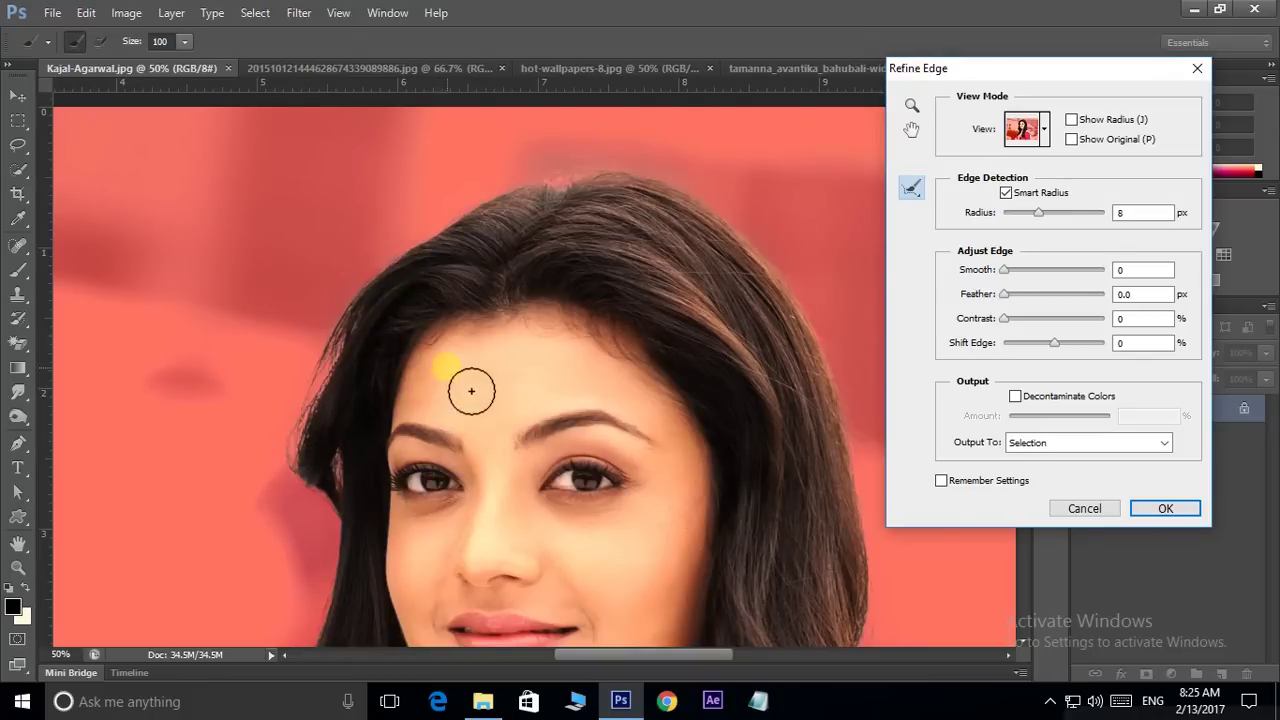
Set the edge's Smooth to 4 and Feather to 0.7 px.
{"action": "mouse_move", "coordinate": [626, 303]}
{"action": "left_mouse_down"}
{"action": "mouse_move", "coordinate": [523, 371]}
{"action": "mouse_move", "coordinate": [523, 347]}
{"action": "mouse_move", "coordinate": [586, 337]}
{"action": "mouse_move", "coordinate": [480, 160]}
{"action": "left_mouse_up"}
{"action": "left_click", "coordinate": [449, 256]}
{"action": "mouse_move", "coordinate": [566, 360]}
{"action": "left_mouse_down"}
{"action": "mouse_move", "coordinate": [583, 249]}
{"action": "mouse_move", "coordinate": [575, 140]}
{"action": "mouse_move", "coordinate": [577, 320]}
{"action": "mouse_move", "coordinate": [700, 291]}
{"action": "left_mouse_up"}
{"action": "left_click_drag", "start_coordinate": [390, 370], "coordinate": [497, 257]}
{"action": "left_click_drag", "start_coordinate": [600, 400], "coordinate": [564, 334]}
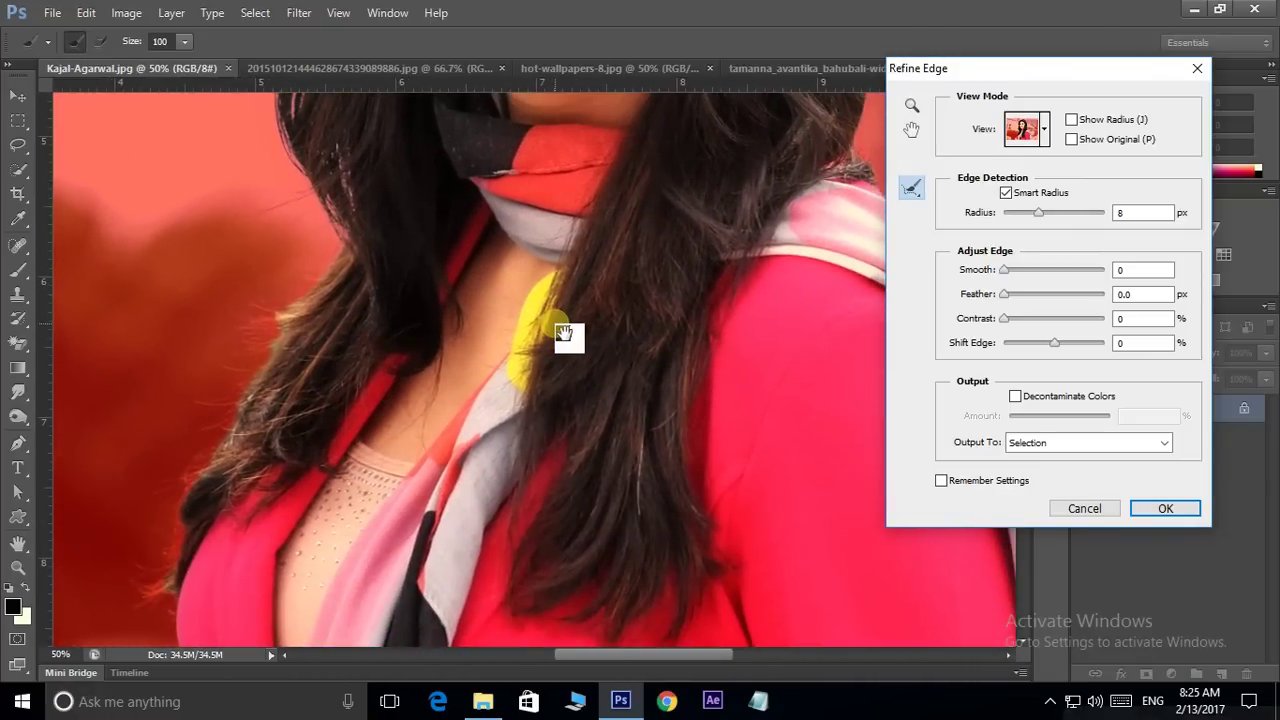
{"action": "scroll", "coordinate": [564, 334], "scroll_direction": "down", "scroll_amount": 2}
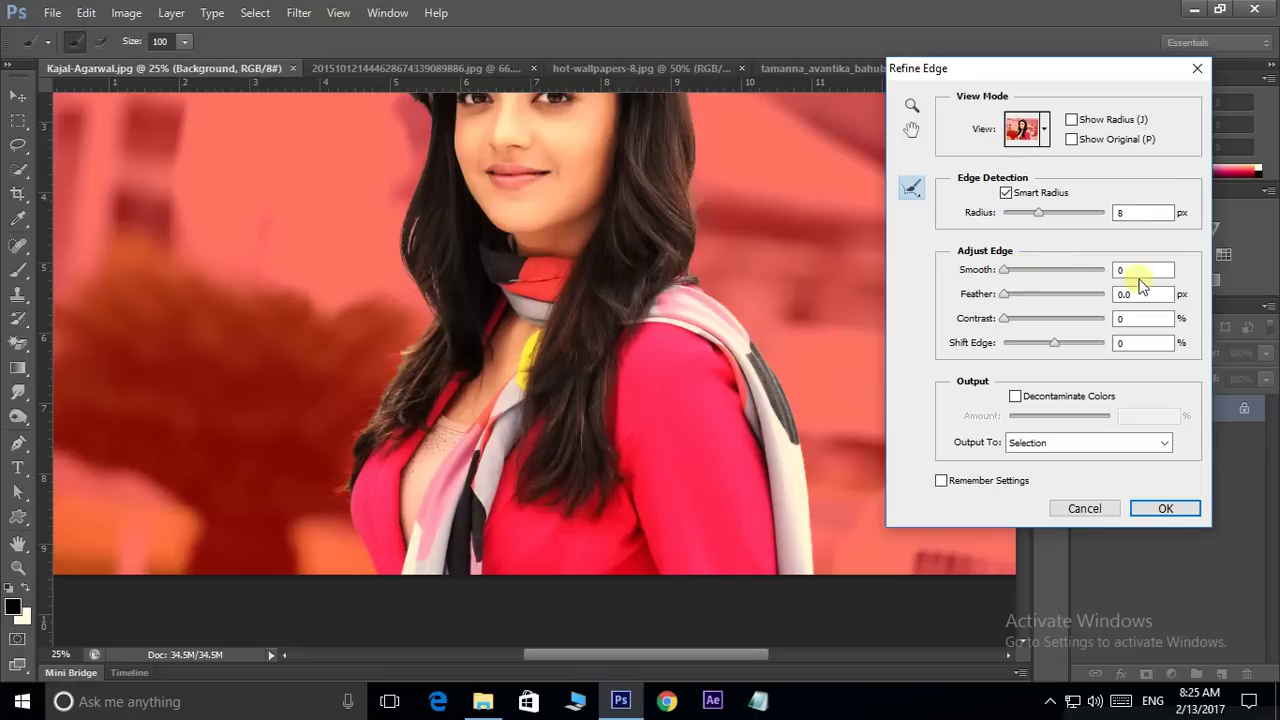
{"action": "type", "text": "4"}
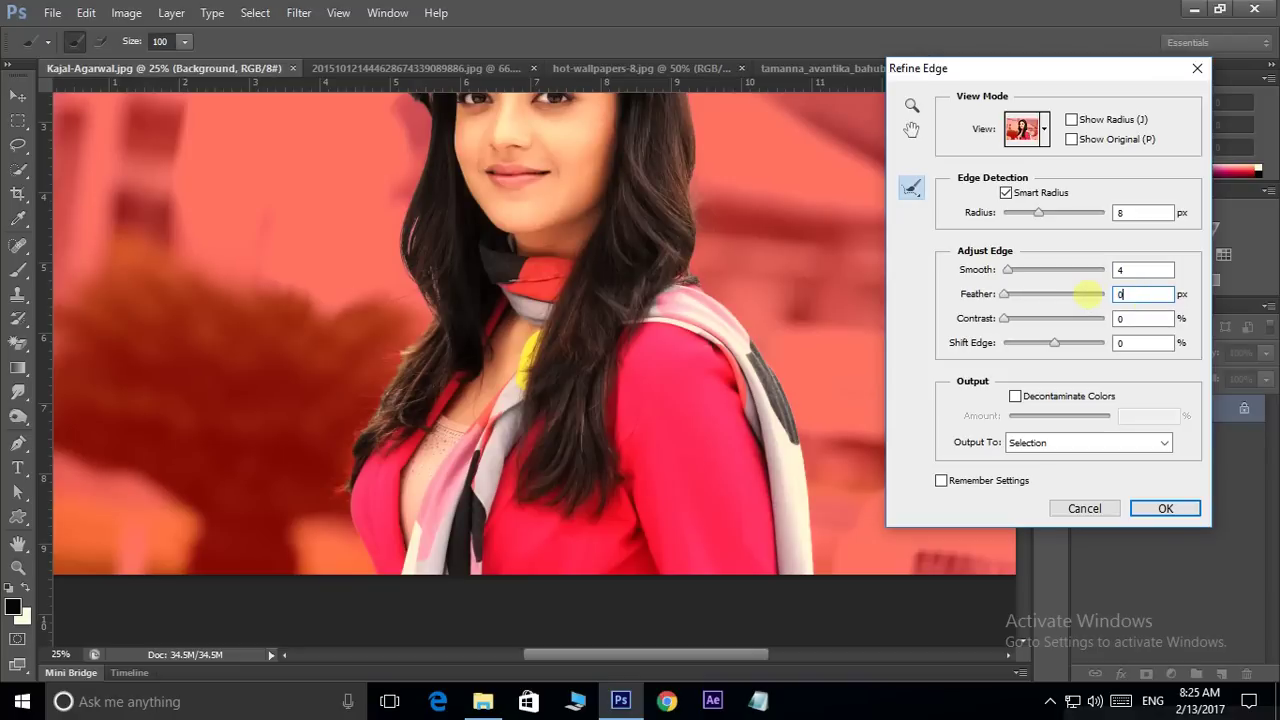
{"action": "type", "text": ".7"}
Enable Decontaminate Colors at 50% and output the refined selection to a New Layer with Layer Mask.
{"action": "left_click", "coordinate": [1015, 397]}
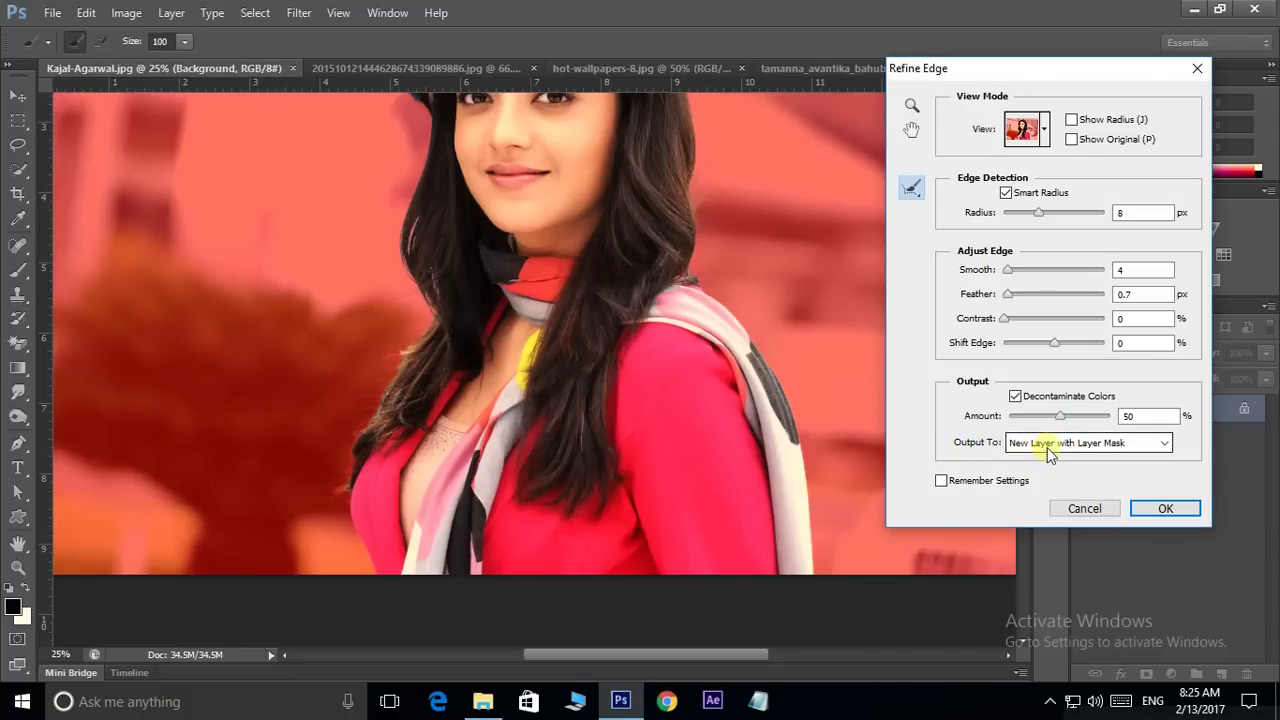
{"action": "left_click", "coordinate": [1050, 450]}
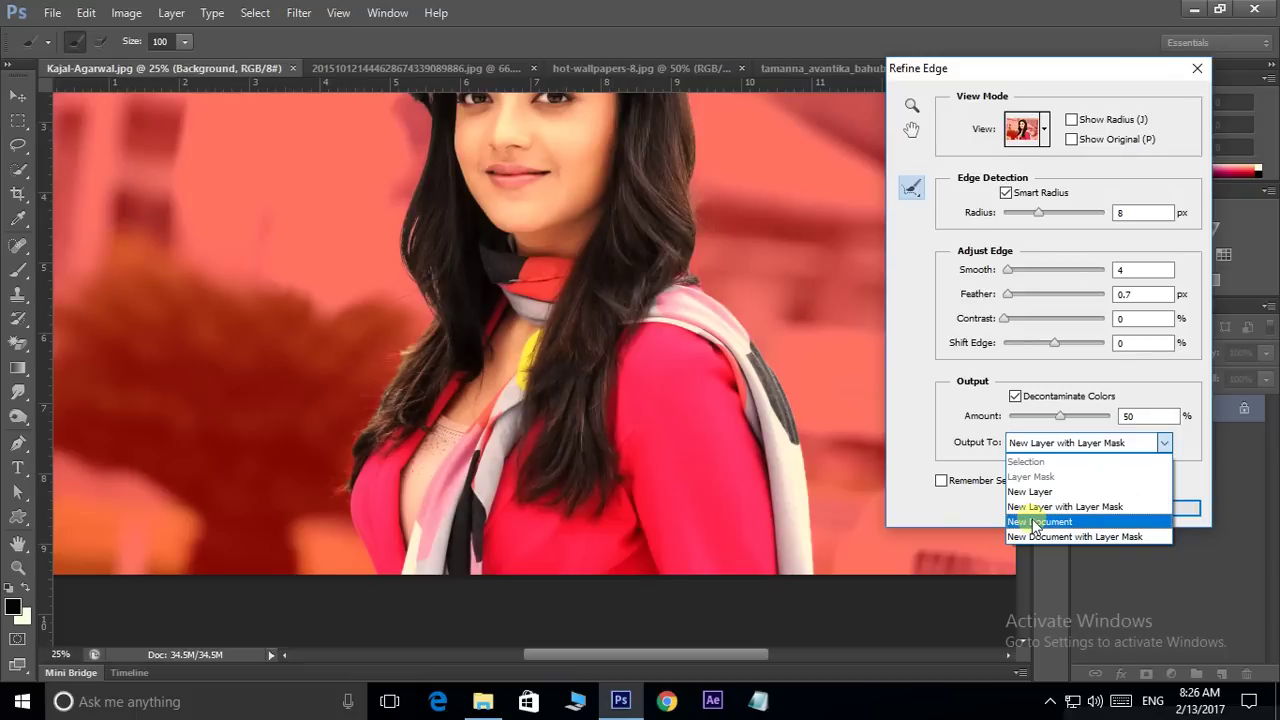
{"action": "left_click", "coordinate": [1093, 507]}
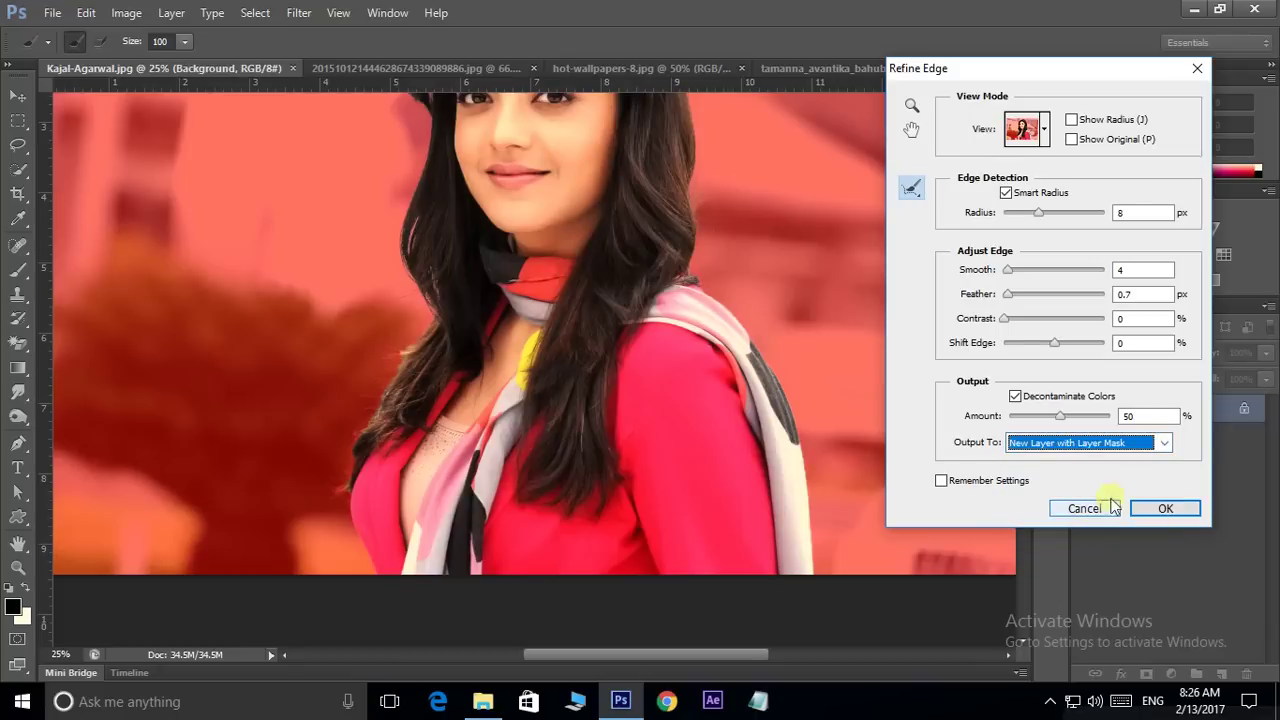
{"action": "left_click", "coordinate": [1166, 509]}
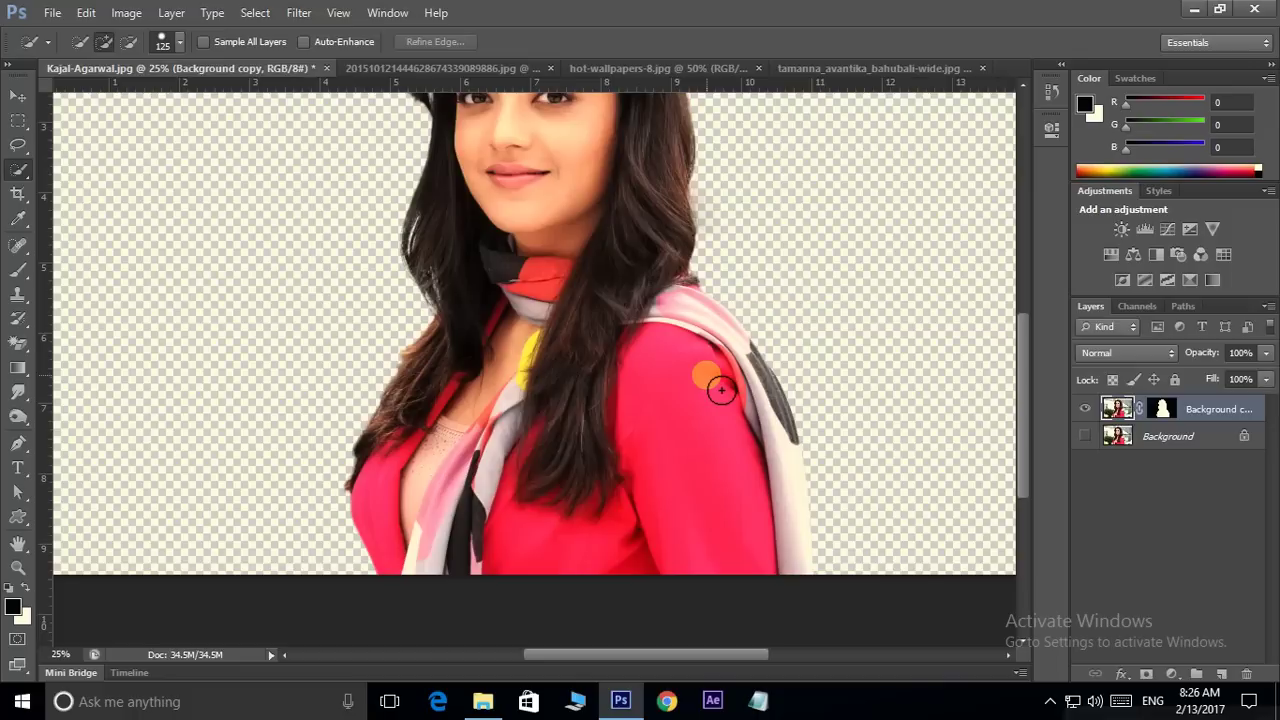
Add a new empty layer directly above the masked cutout layer.
{"action": "left_click_drag", "start_coordinate": [603, 174], "coordinate": [592, 307]}
{"action": "key", "text": "ctrl+minus"}
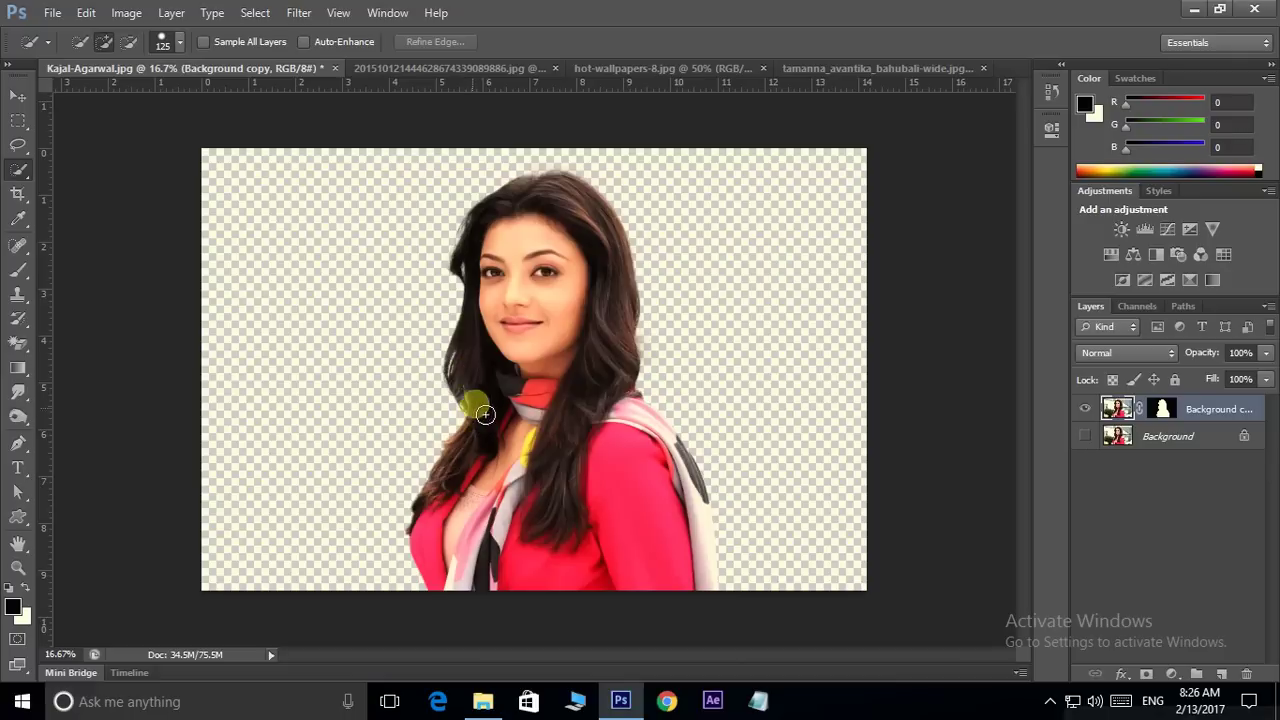
{"action": "key", "text": "ctrl+plus"}
{"action": "key", "text": "ctrl+plus"}
{"action": "mouse_move", "coordinate": [513, 320]}
{"action": "left_mouse_down"}
{"action": "mouse_move", "coordinate": [512, 402]}
{"action": "mouse_move", "coordinate": [511, 322]}
{"action": "left_mouse_up"}
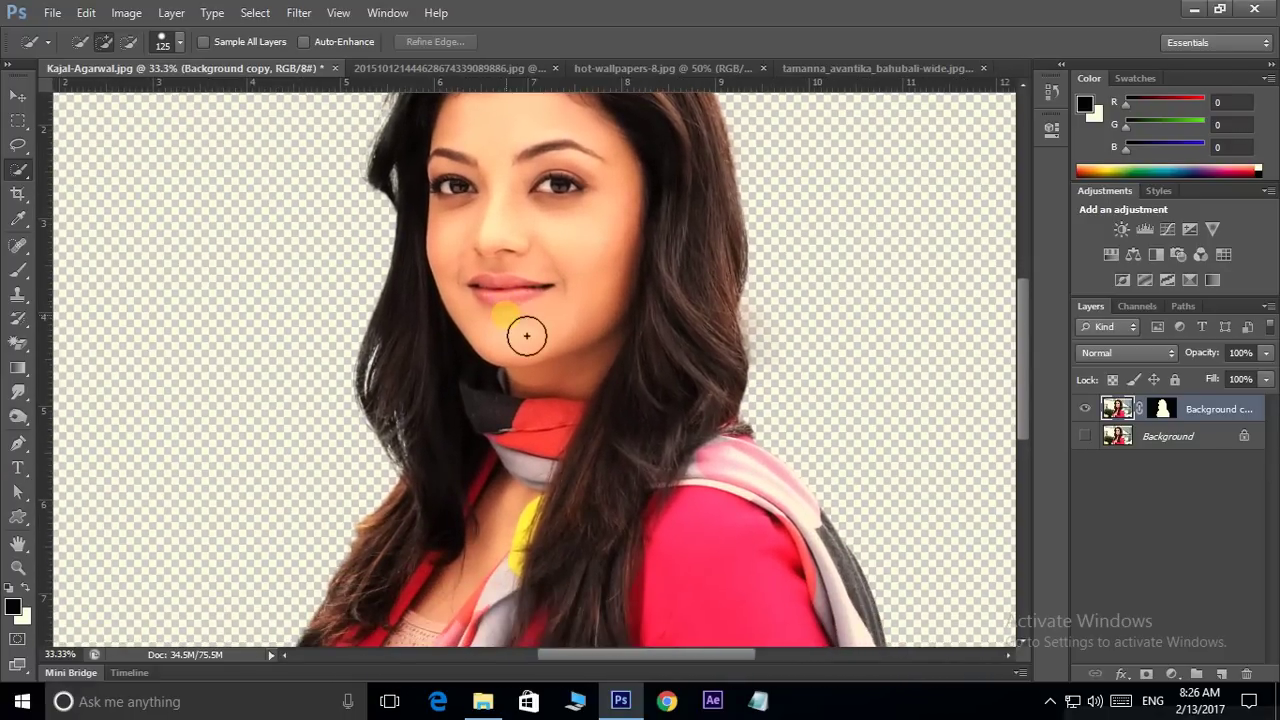
{"action": "key", "text": "ctrl+minus"}
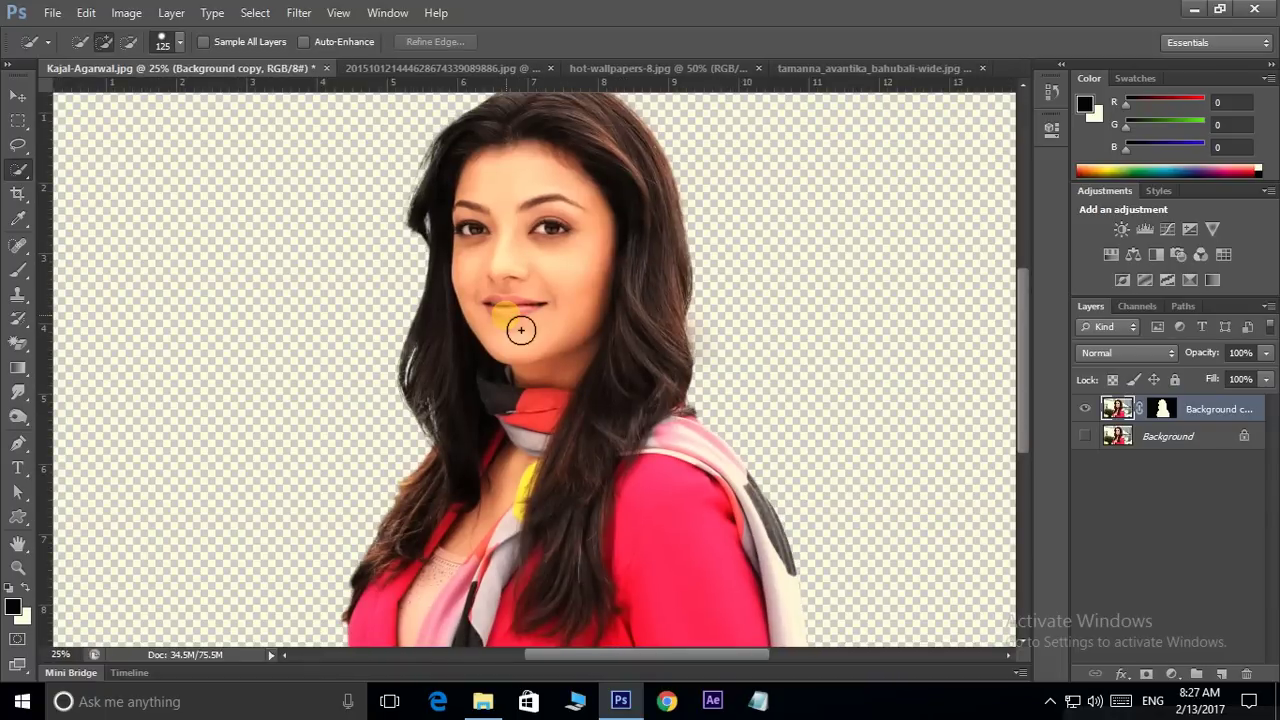
{"action": "key", "text": "ctrl+shift+n"}
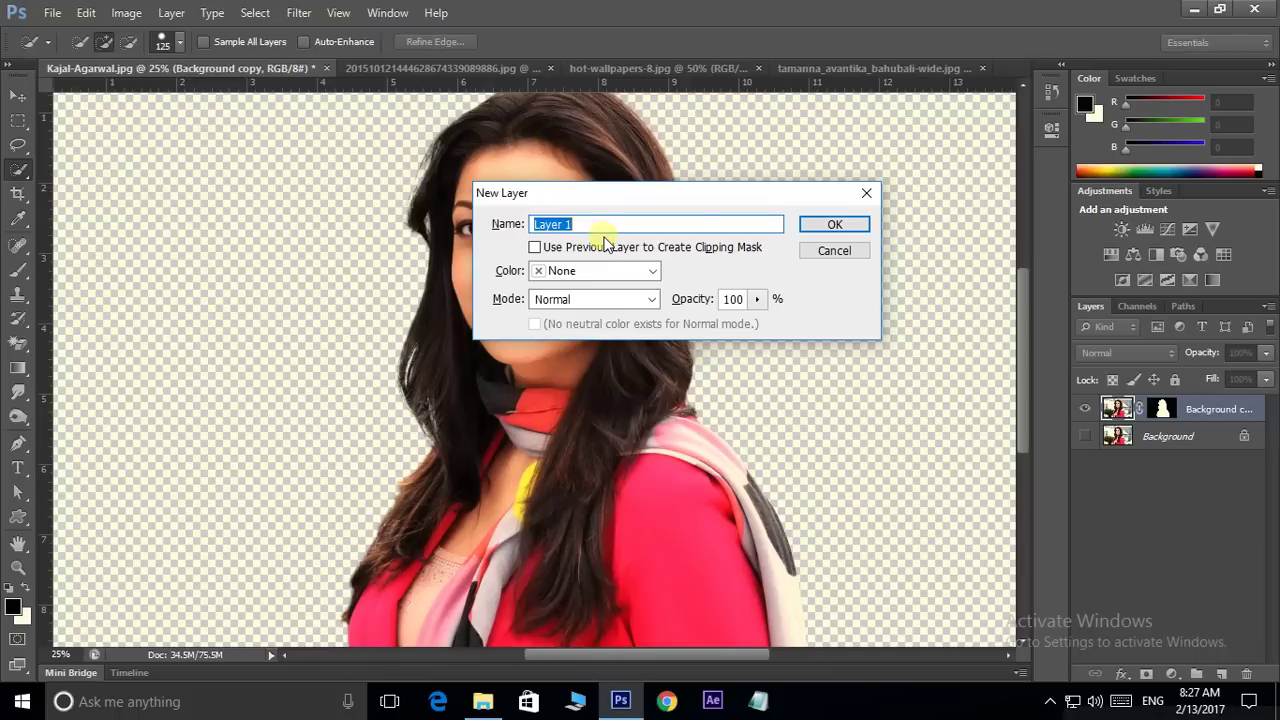
{"action": "left_click", "coordinate": [858, 252]}
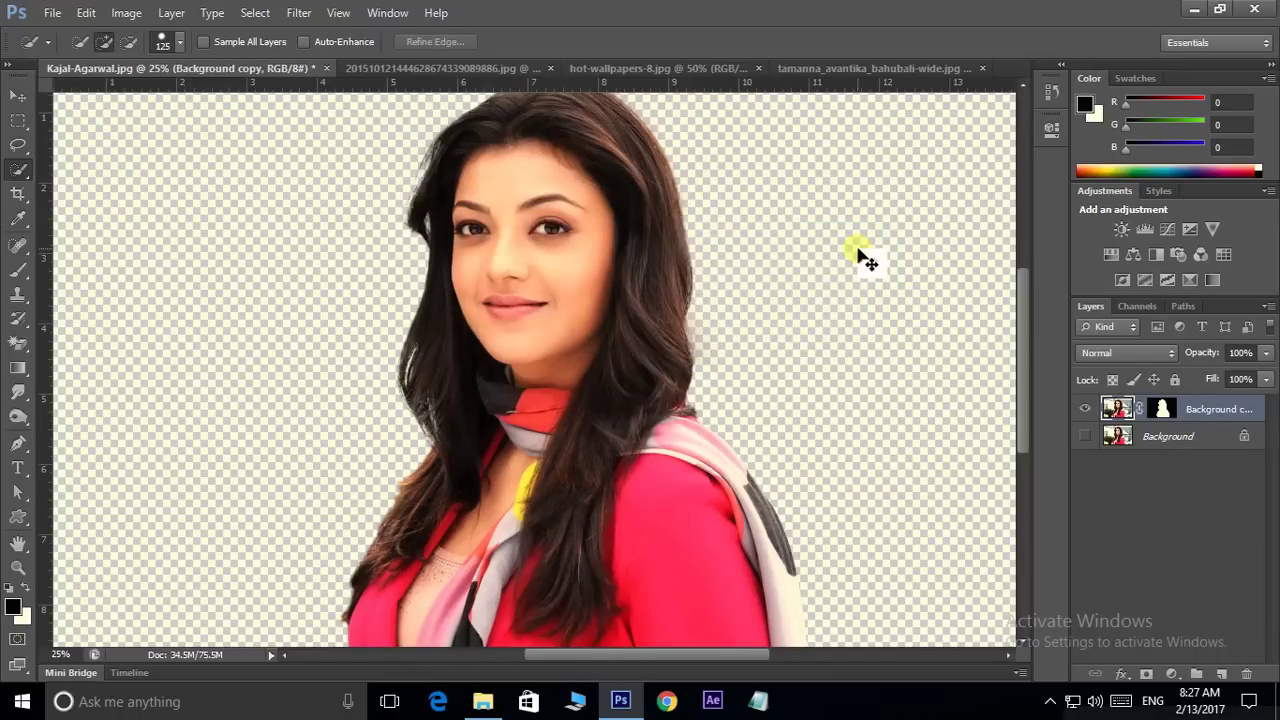
{"action": "key", "text": "ctrl+alt+shift+n"}
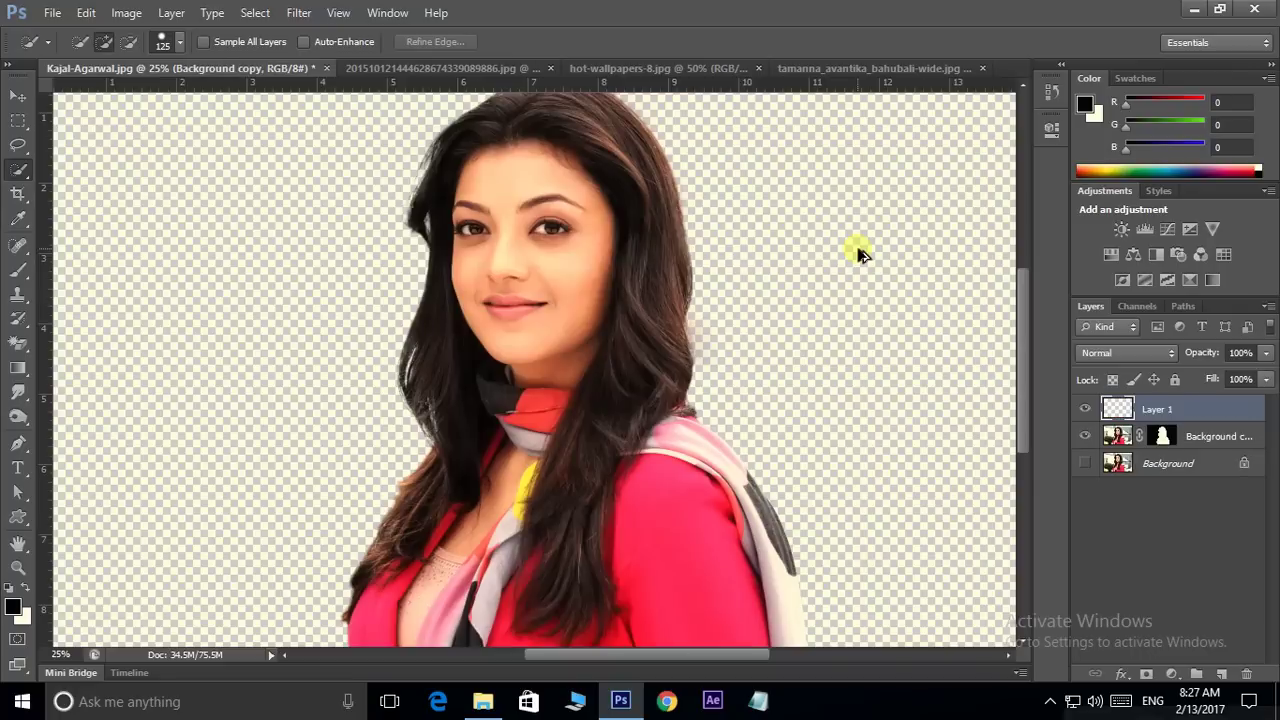
Fill the new layer with pure red (ff0000) and move it beneath the masked cutout.
{"action": "mouse_move", "coordinate": [1150, 416]}
{"action": "left_mouse_down"}
{"action": "mouse_move", "coordinate": [1173, 420]}
{"action": "mouse_move", "coordinate": [1156, 417]}
{"action": "left_mouse_up"}
{"action": "key", "text": "ctrl+minus"}
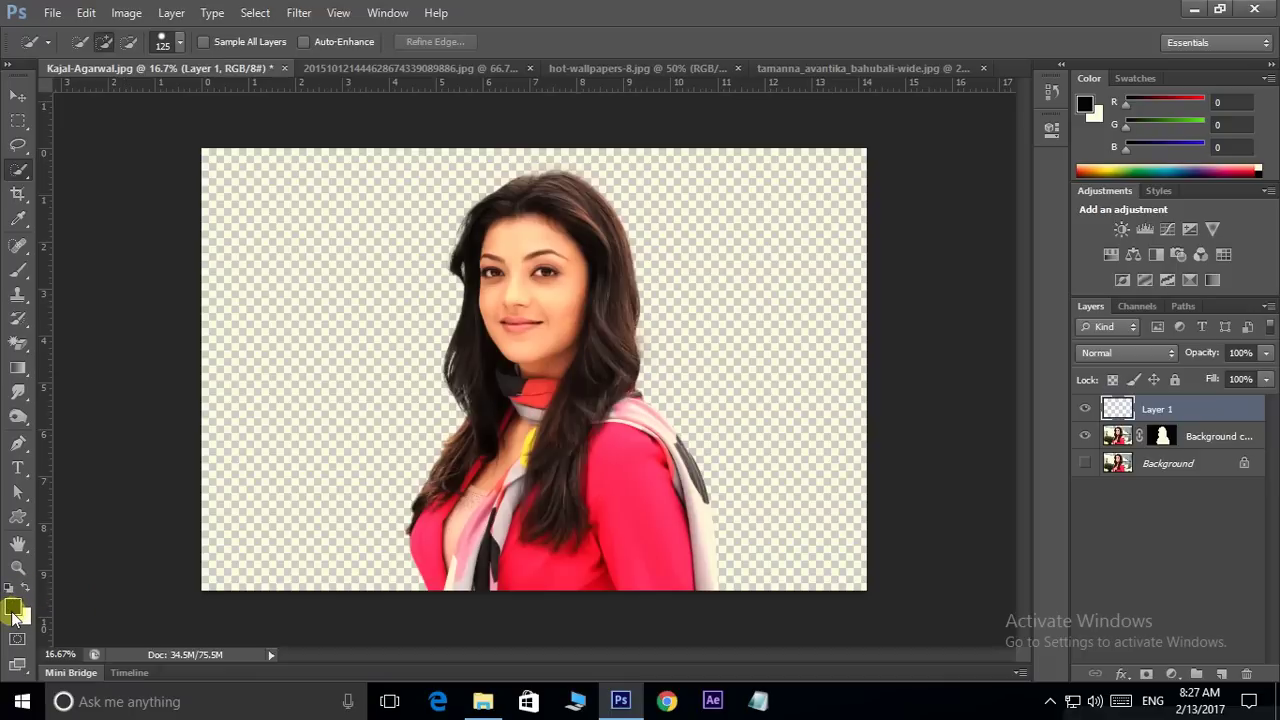
{"action": "left_click", "coordinate": [13, 607]}
{"action": "type", "text": "255"}
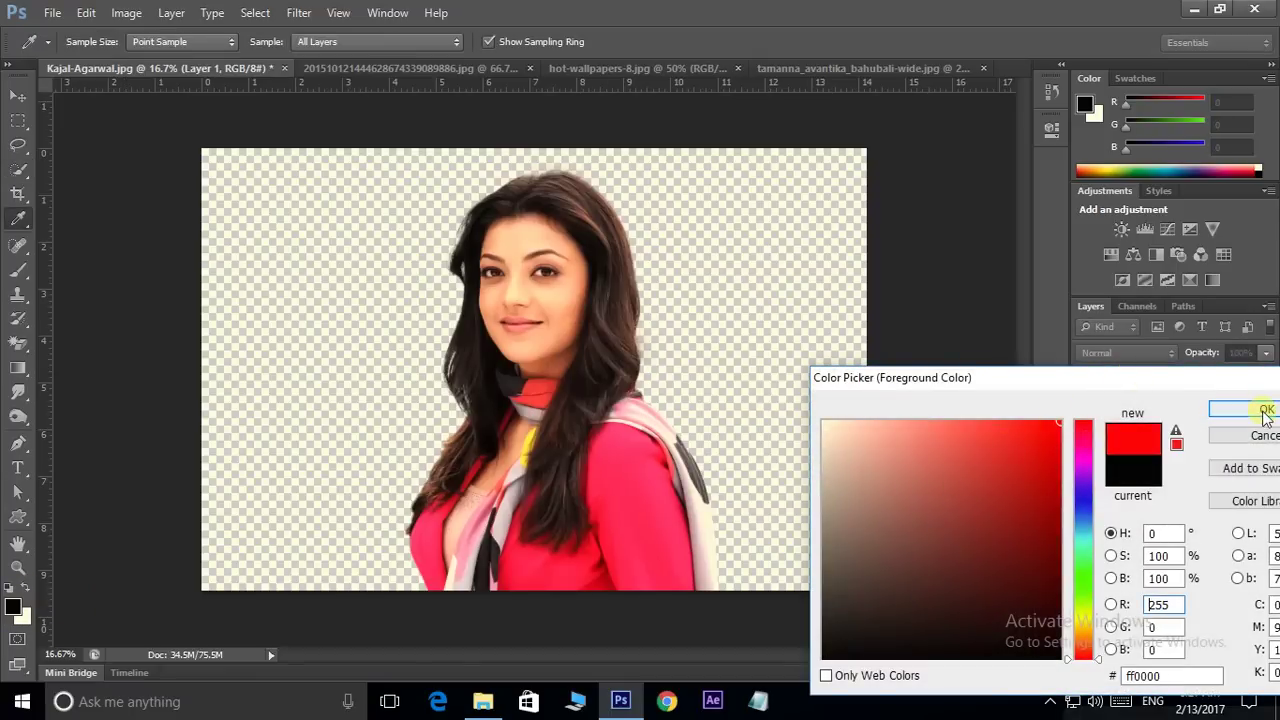
{"action": "left_click", "coordinate": [1240, 409]}
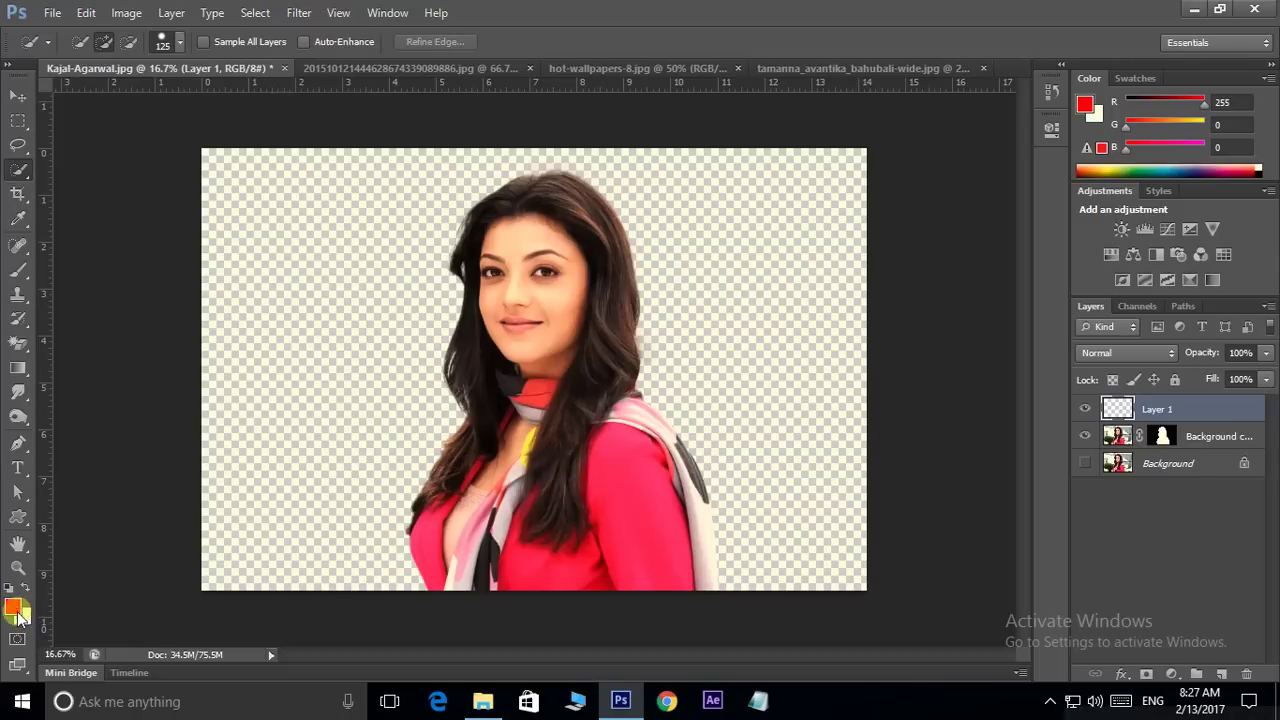
{"action": "key", "text": "alt+BackSpace"}
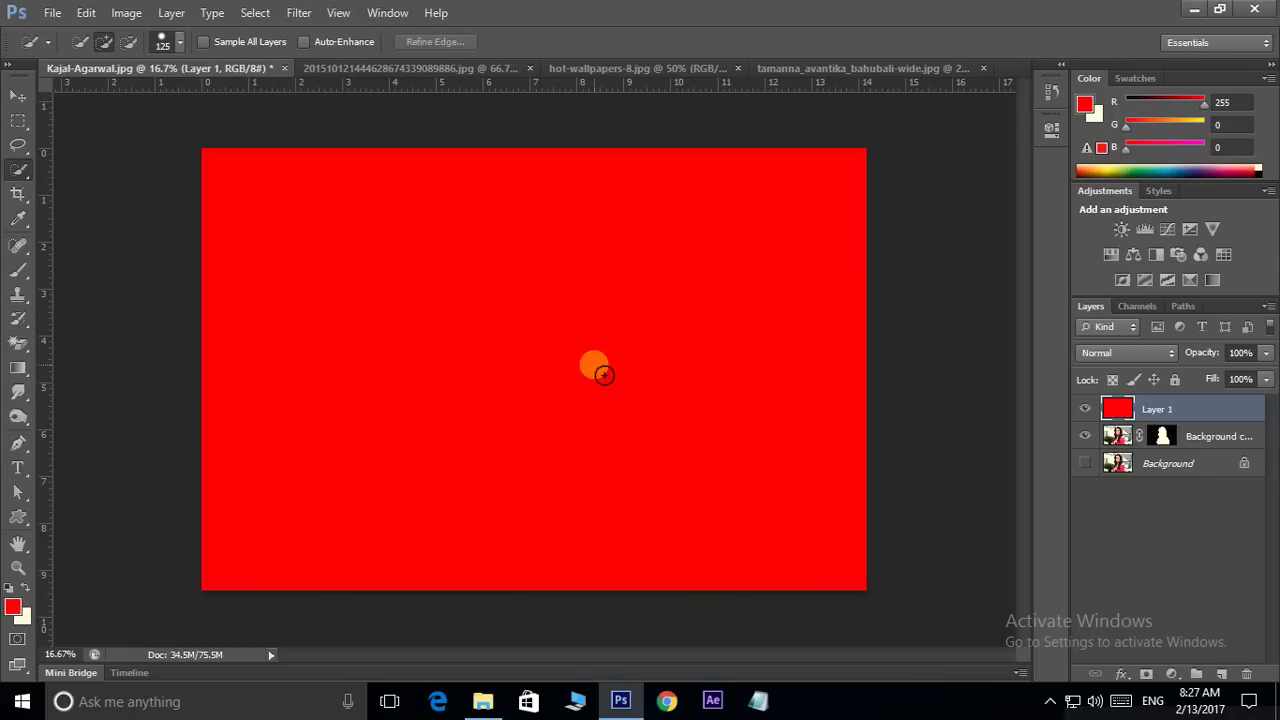
{"action": "left_click", "coordinate": [1190, 409]}
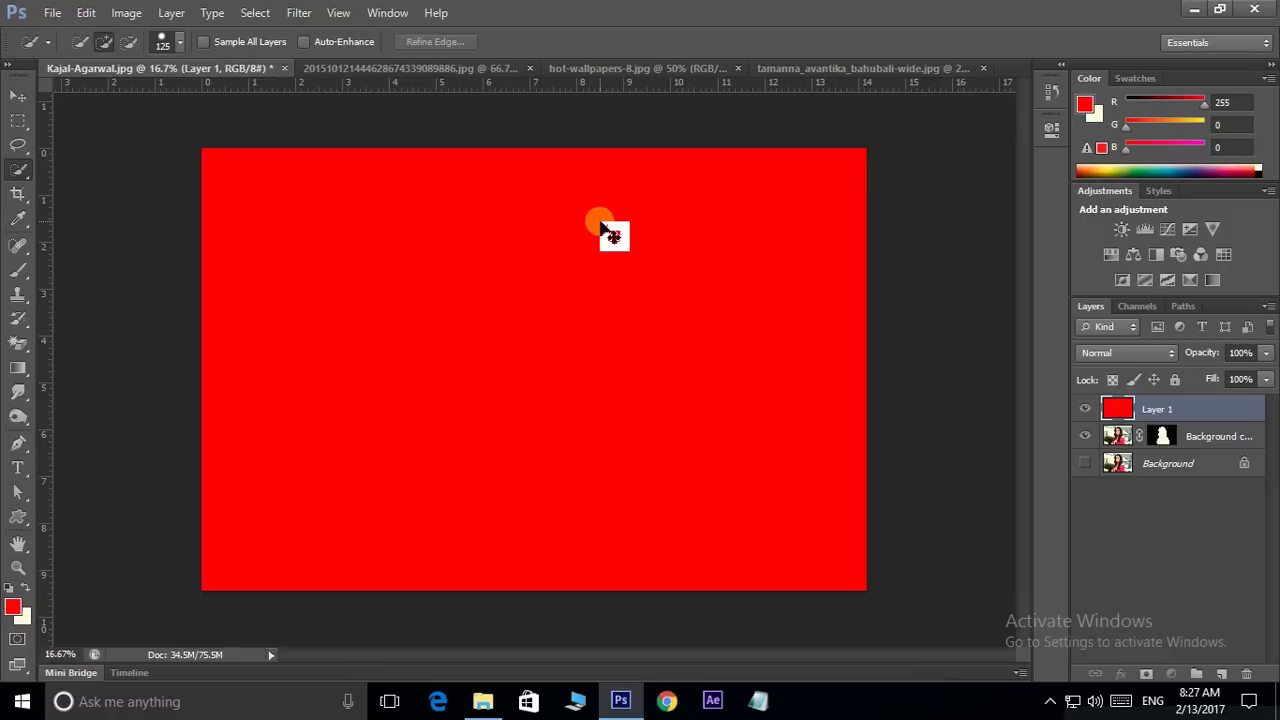
{"action": "key", "text": "ctrl+["}
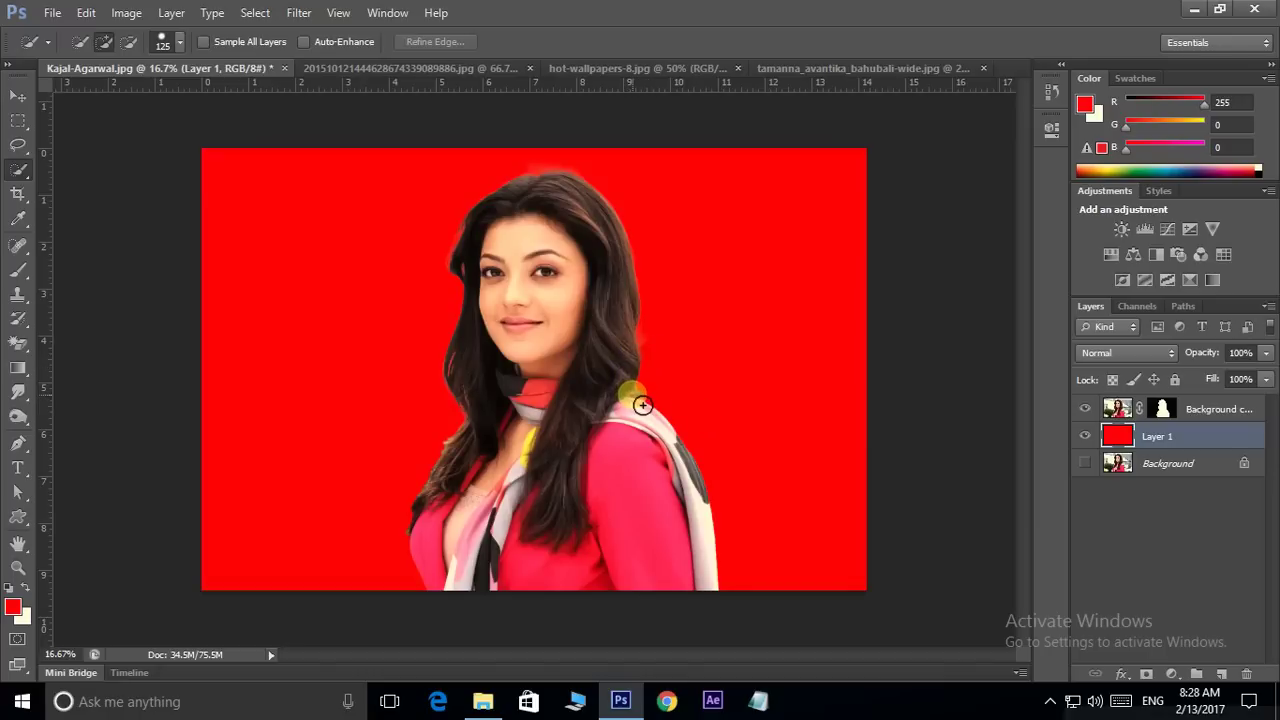
Float the cutout's document in its own window over the tamanna_avantika_bahubali-wide.jpg image.
{"action": "left_click", "coordinate": [795, 68]}
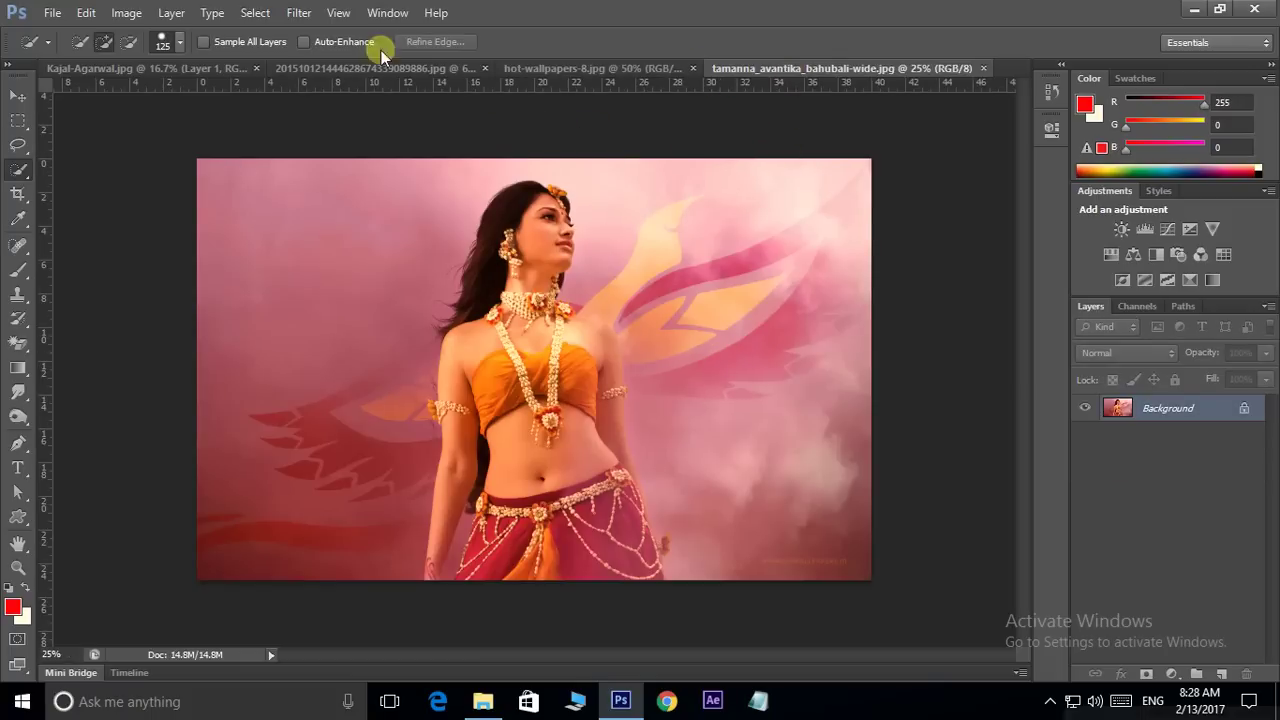
{"action": "left_click", "coordinate": [228, 70]}
{"action": "left_click_drag", "start_coordinate": [229, 69], "coordinate": [157, 160]}
{"action": "left_click_drag", "start_coordinate": [507, 158], "coordinate": [425, 144]}
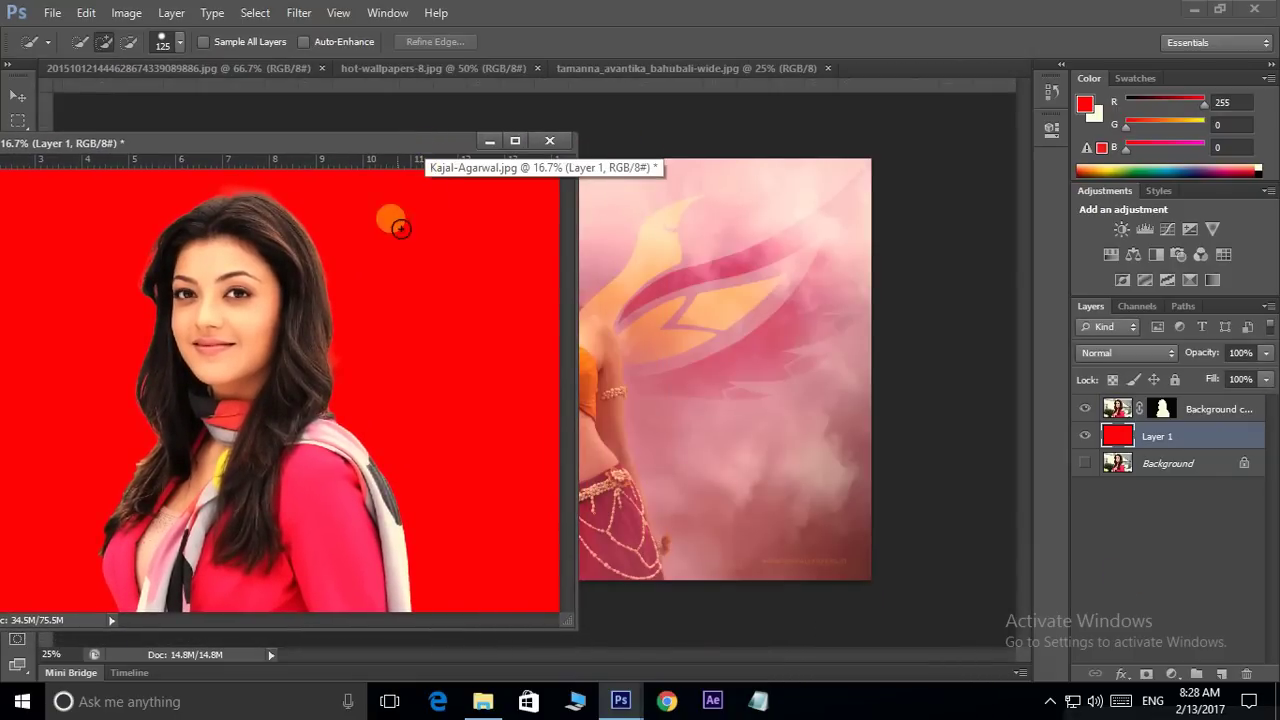
Copy the masked cutout layer into tamanna_avantika_bahubali-wide.jpg and minimize the floating source window.
{"action": "key", "text": "v"}
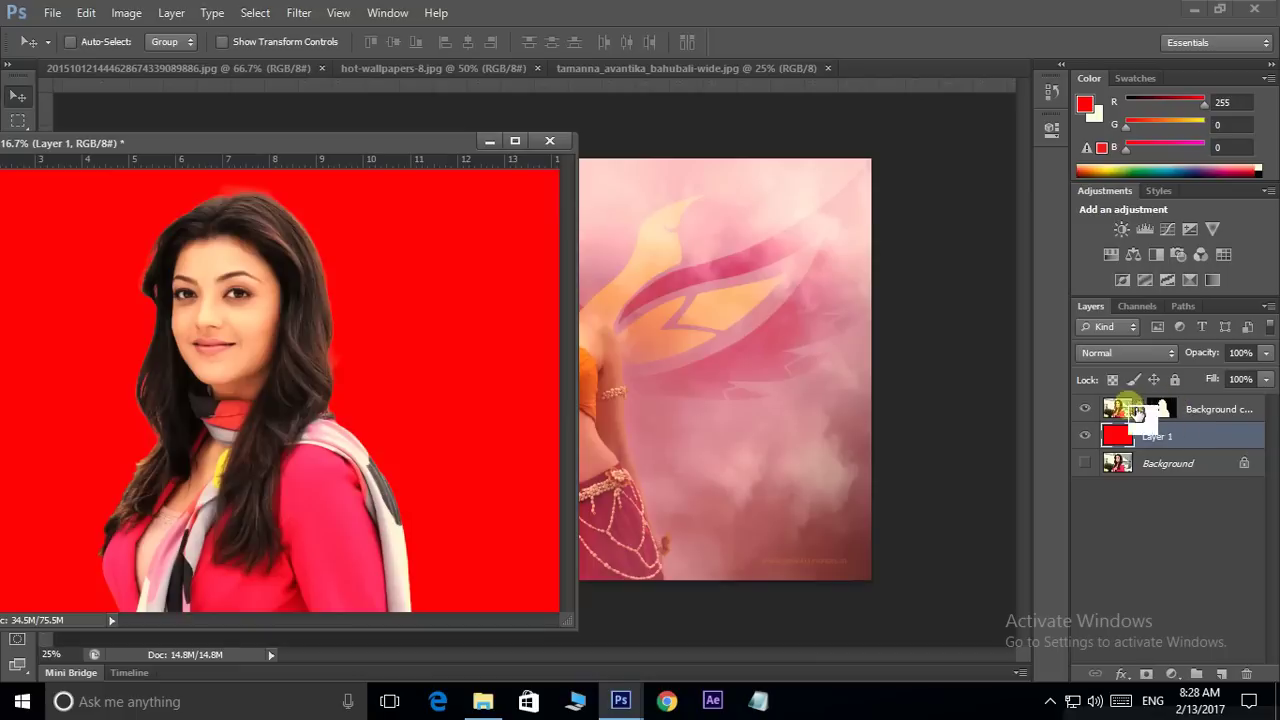
{"action": "left_click", "coordinate": [1130, 413]}
{"action": "left_click_drag", "start_coordinate": [177, 366], "coordinate": [714, 357]}
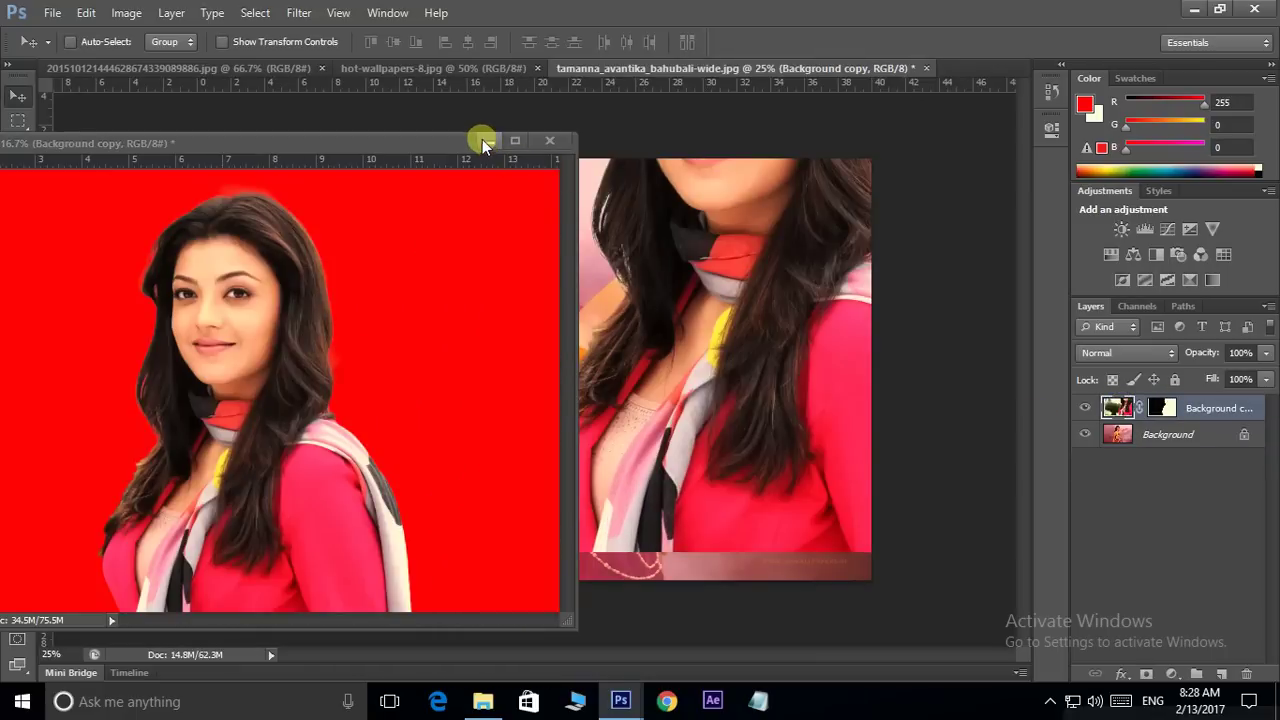
{"action": "left_click", "coordinate": [485, 141]}
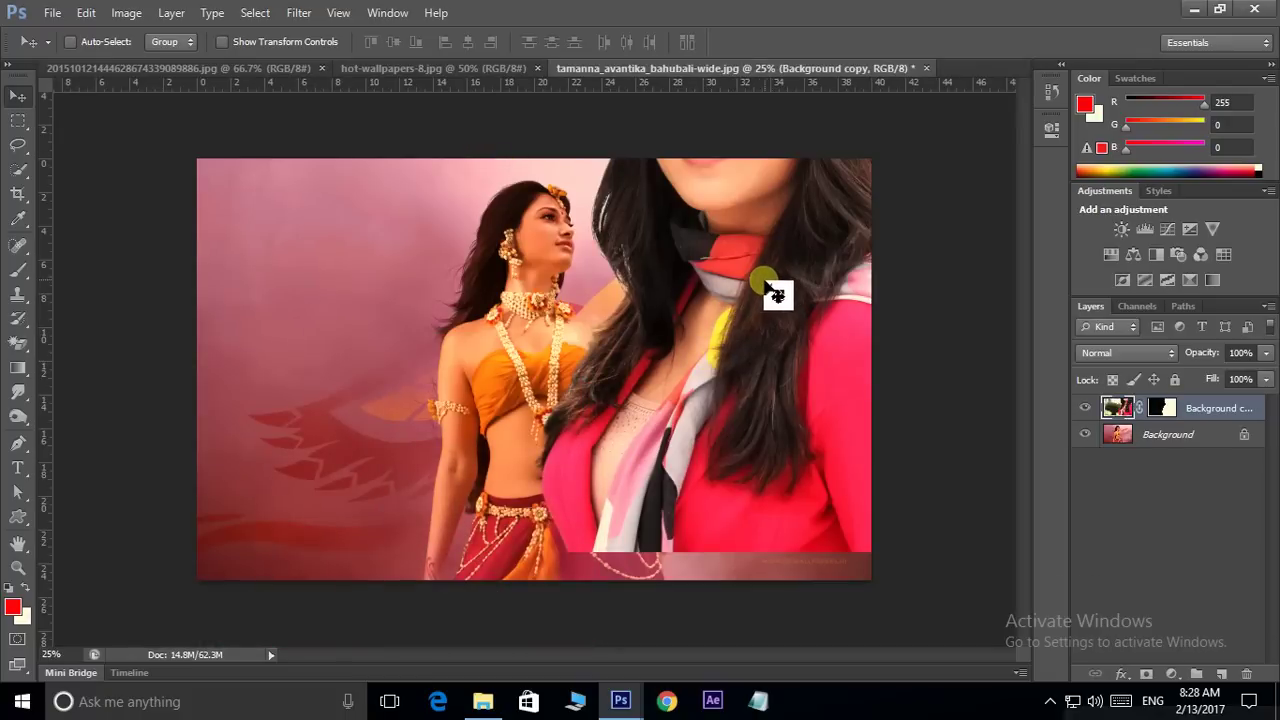
Scale the pasted cutout down to about 33.7% and place it in the lower right corner of the image.
{"action": "left_click_drag", "start_coordinate": [752, 291], "coordinate": [784, 431]}
{"action": "key", "text": "ctrl+t"}
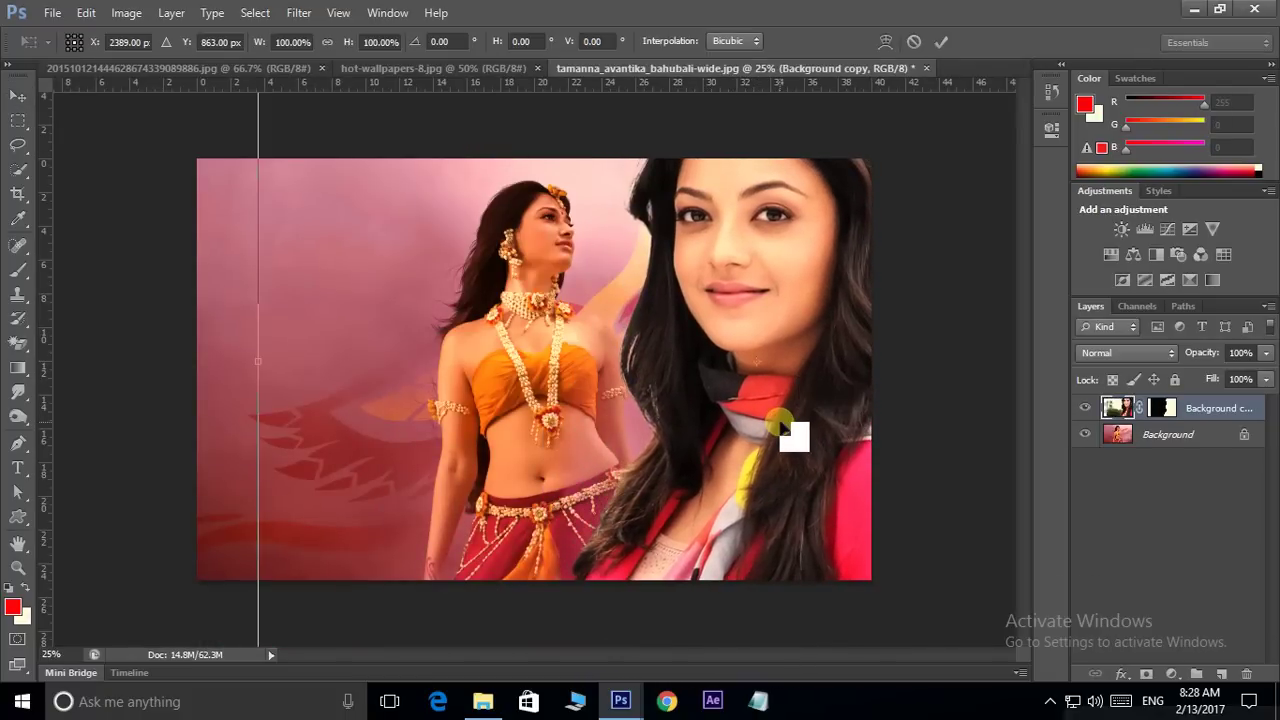
{"action": "key", "text": "ctrl+minus"}
{"action": "key", "text": "ctrl+minus"}
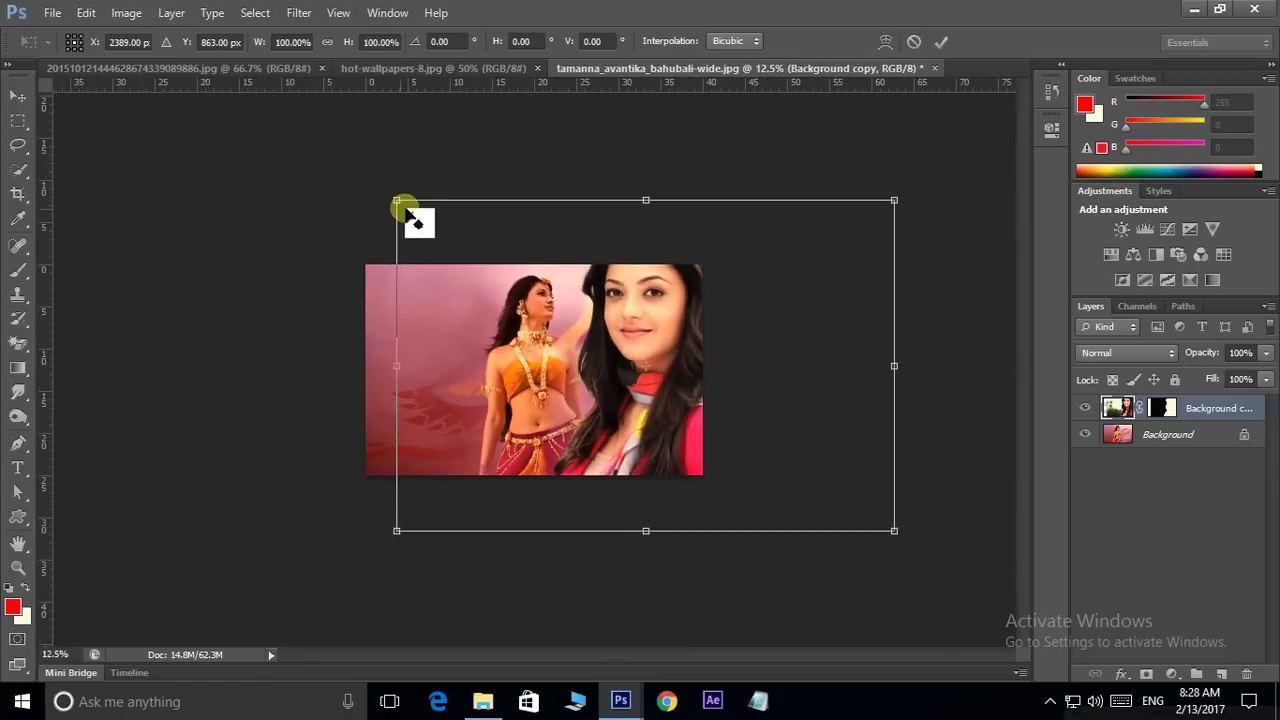
{"action": "left_click_drag", "start_coordinate": [399, 202], "coordinate": [553, 331]}
{"action": "left_click_drag", "start_coordinate": [677, 387], "coordinate": [689, 445]}
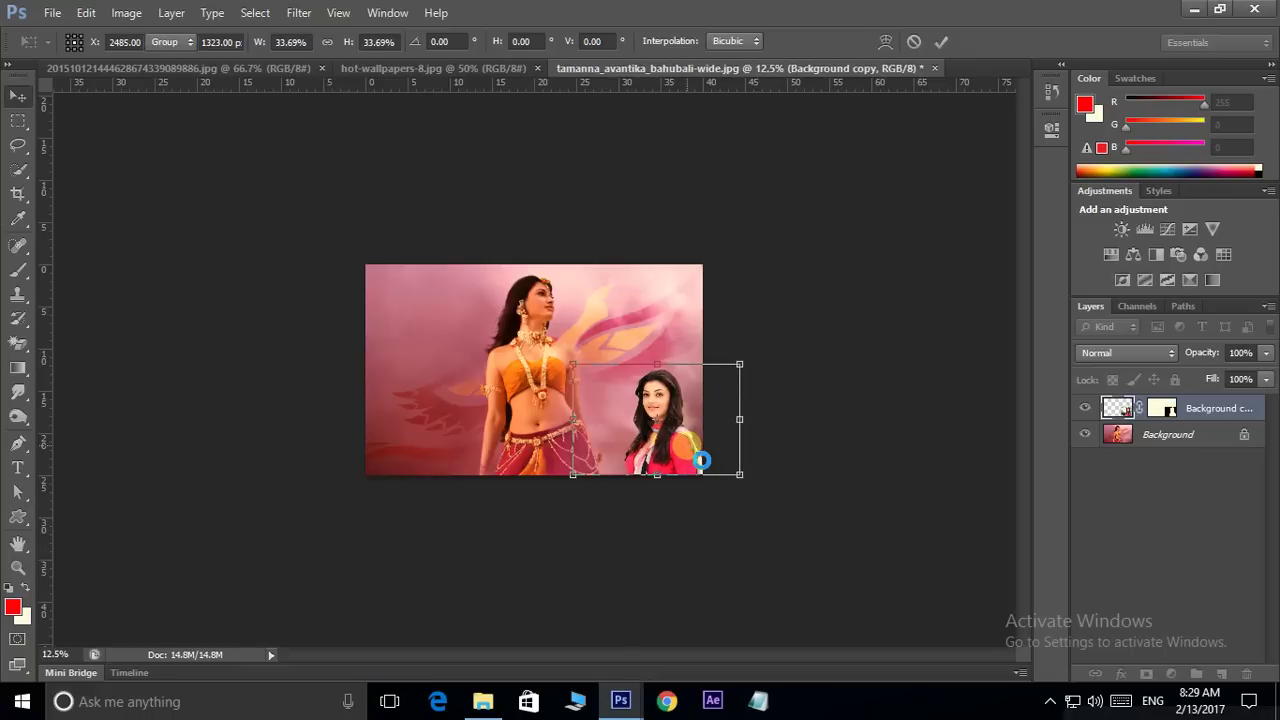
{"action": "key", "text": "Return"}
Shift the cutout's midtones toward magenta with Color Balance to match the pink background.
{"action": "key", "text": "ctrl+plus"}
{"action": "key", "text": "ctrl+plus"}
{"action": "key", "text": "ctrl+plus"}
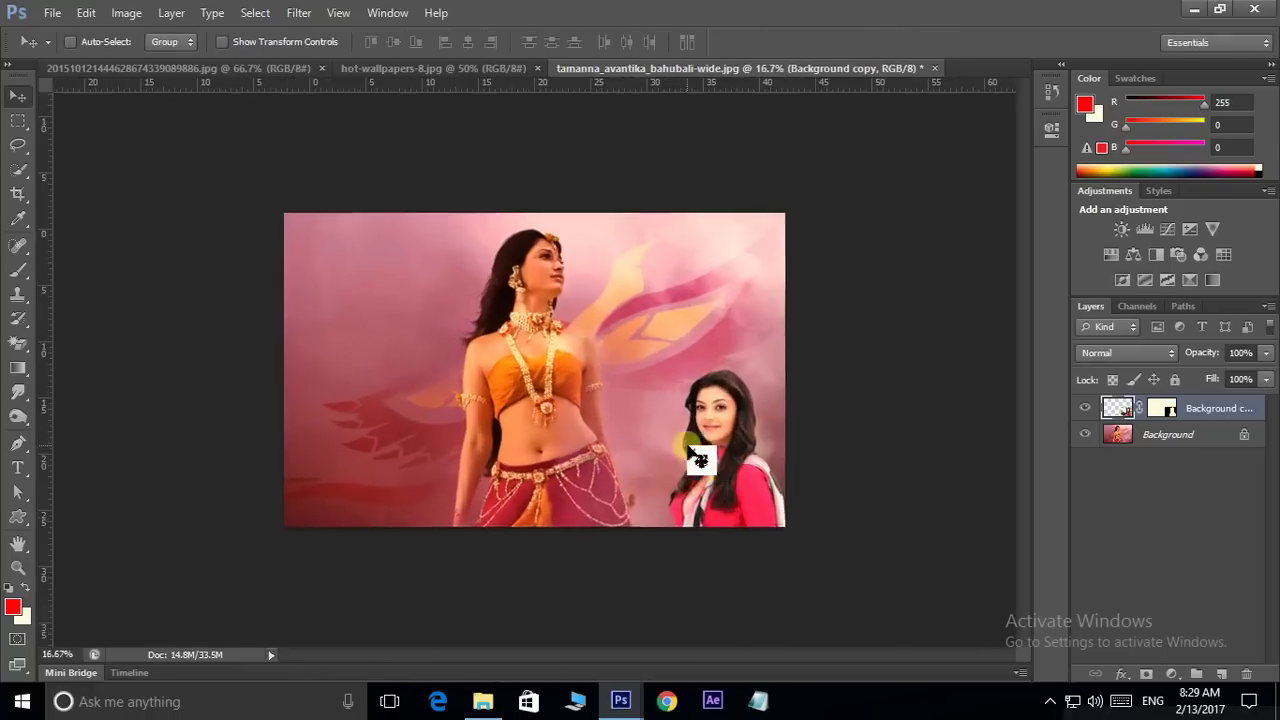
{"action": "left_click_drag", "start_coordinate": [767, 465], "coordinate": [673, 452]}
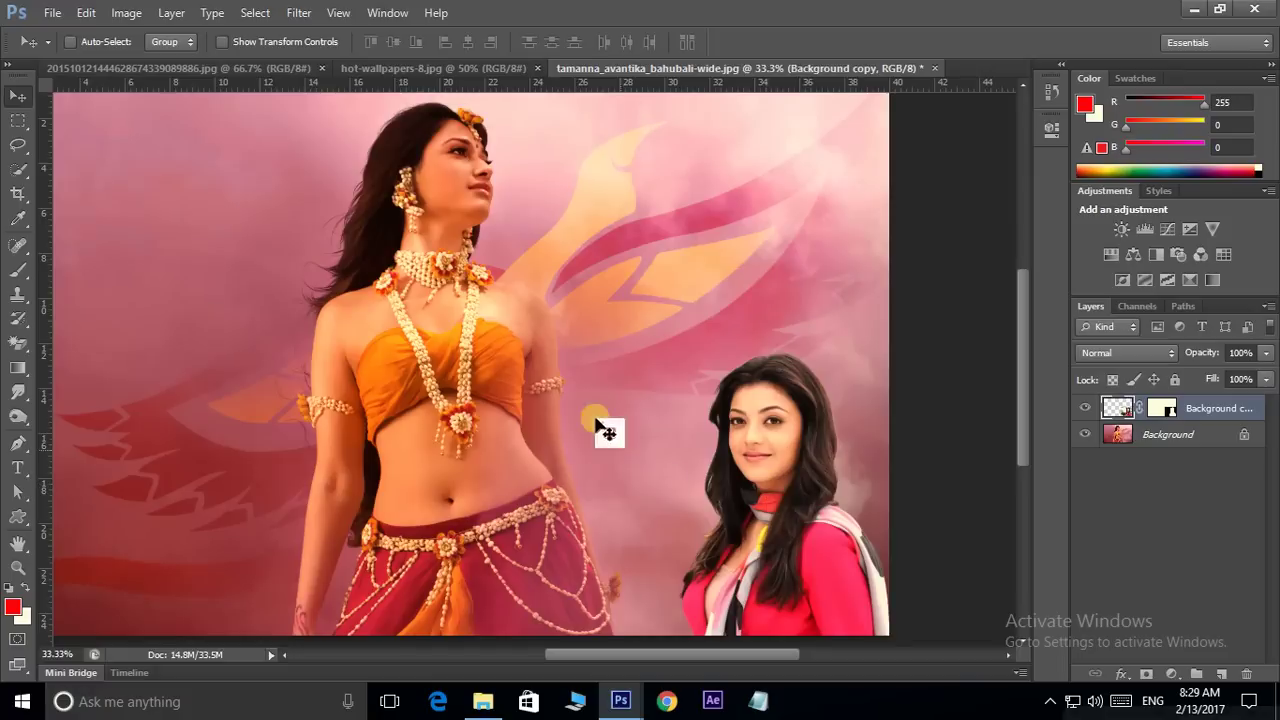
{"action": "left_click", "coordinate": [124, 13]}
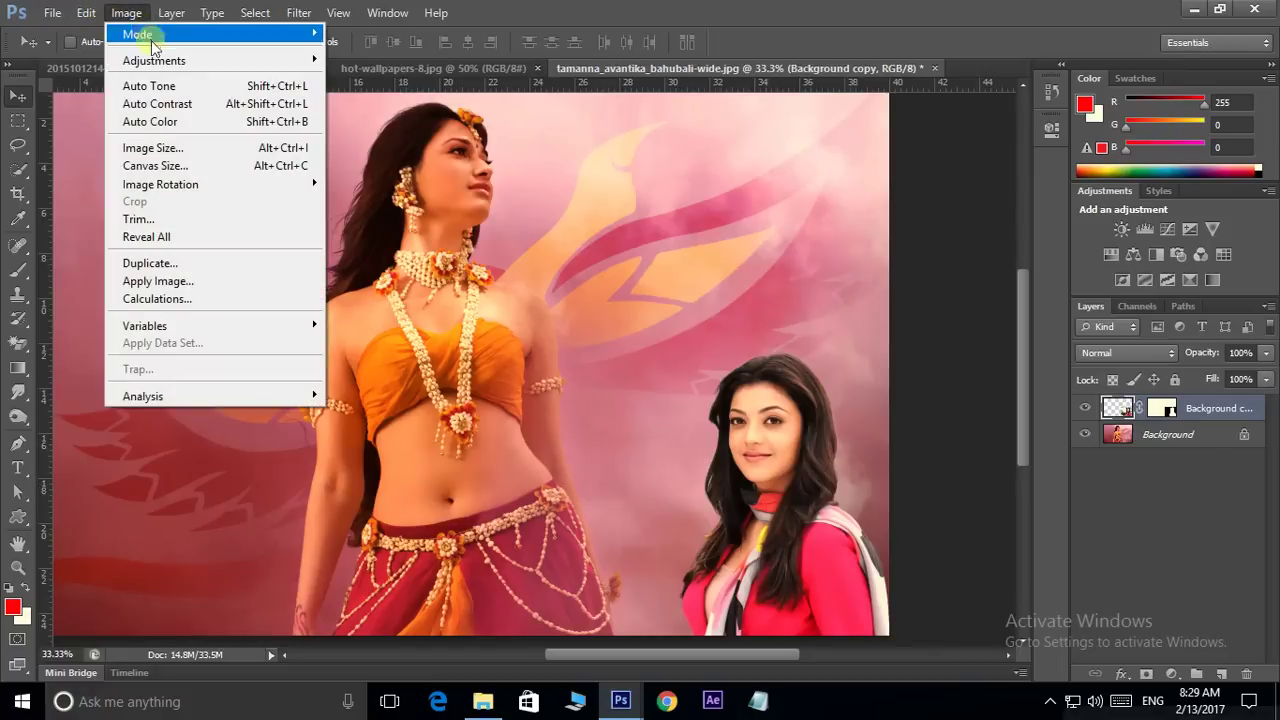
{"action": "mouse_move", "coordinate": [163, 61]}
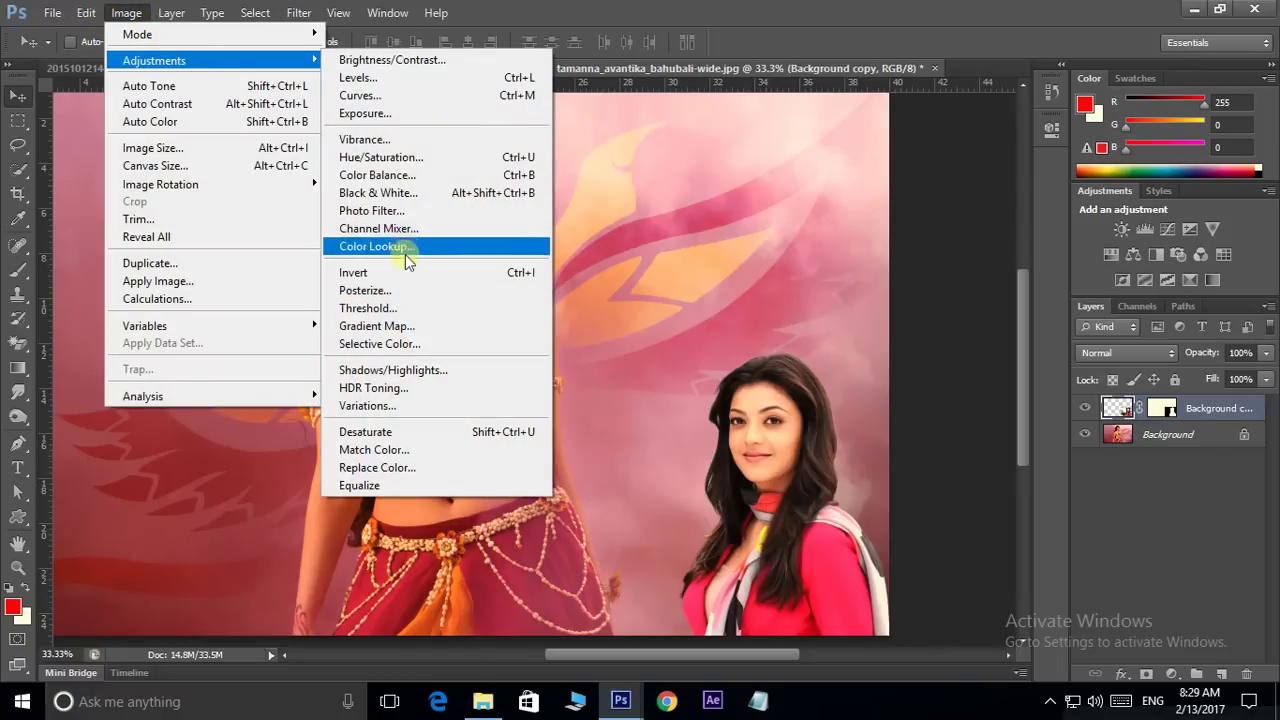
{"action": "left_click", "coordinate": [370, 175]}
{"action": "left_click_drag", "start_coordinate": [1069, 466], "coordinate": [1104, 134]}
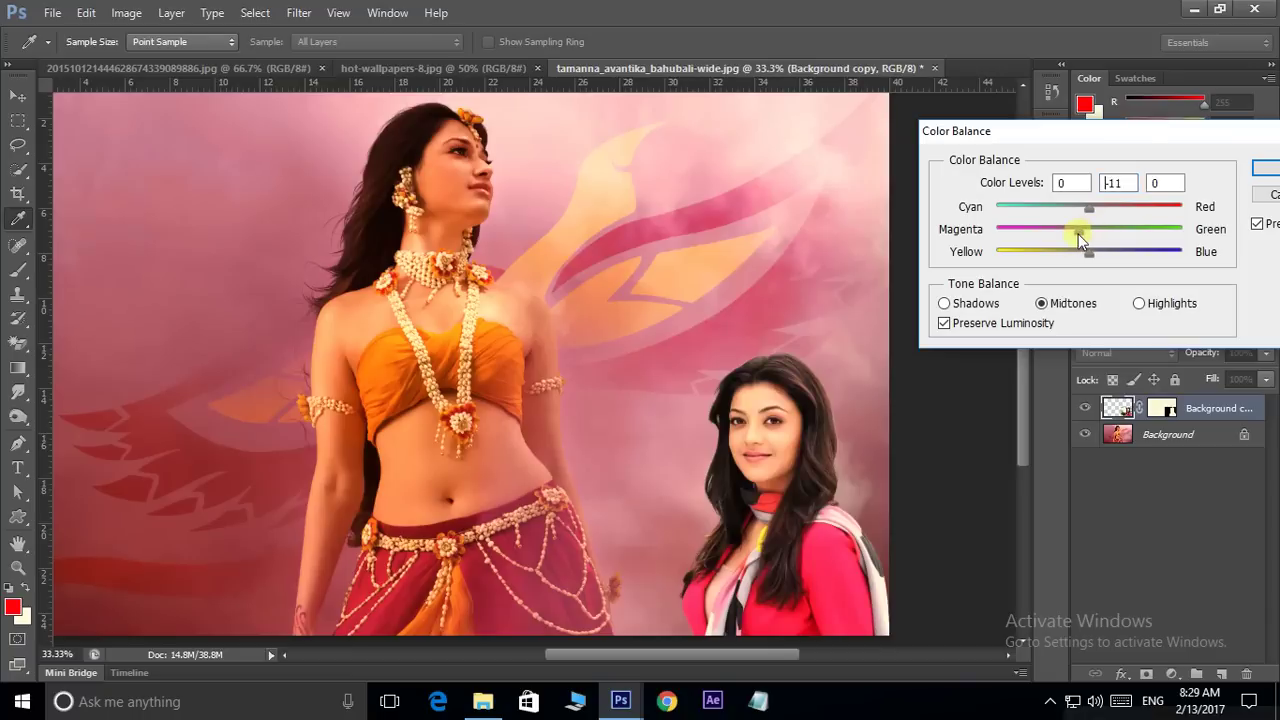
{"action": "mouse_move", "coordinate": [1048, 234]}
{"action": "left_mouse_down"}
{"action": "mouse_move", "coordinate": [1027, 234]}
{"action": "mouse_move", "coordinate": [1180, 219]}
{"action": "mouse_move", "coordinate": [1035, 235]}
{"action": "mouse_move", "coordinate": [1052, 232]}
{"action": "left_mouse_up"}
{"action": "left_click", "coordinate": [1265, 172]}
{"action": "left_click", "coordinate": [1274, 174]}
{"action": "key", "text": "v"}
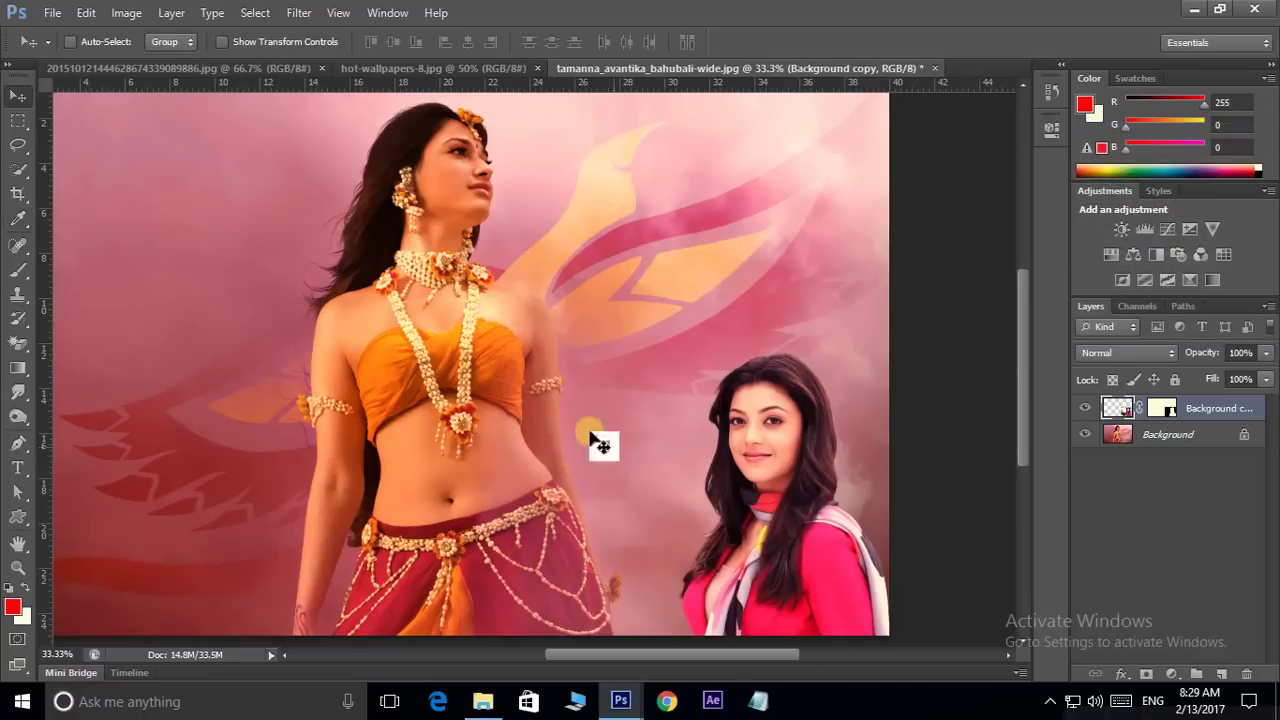
Duplicate the cutout and enlarge the copy to about 138.7%, placing it in the upper right corner above the original.
{"action": "scroll", "coordinate": [797, 502], "scroll_direction": "up", "scroll_amount": 1}
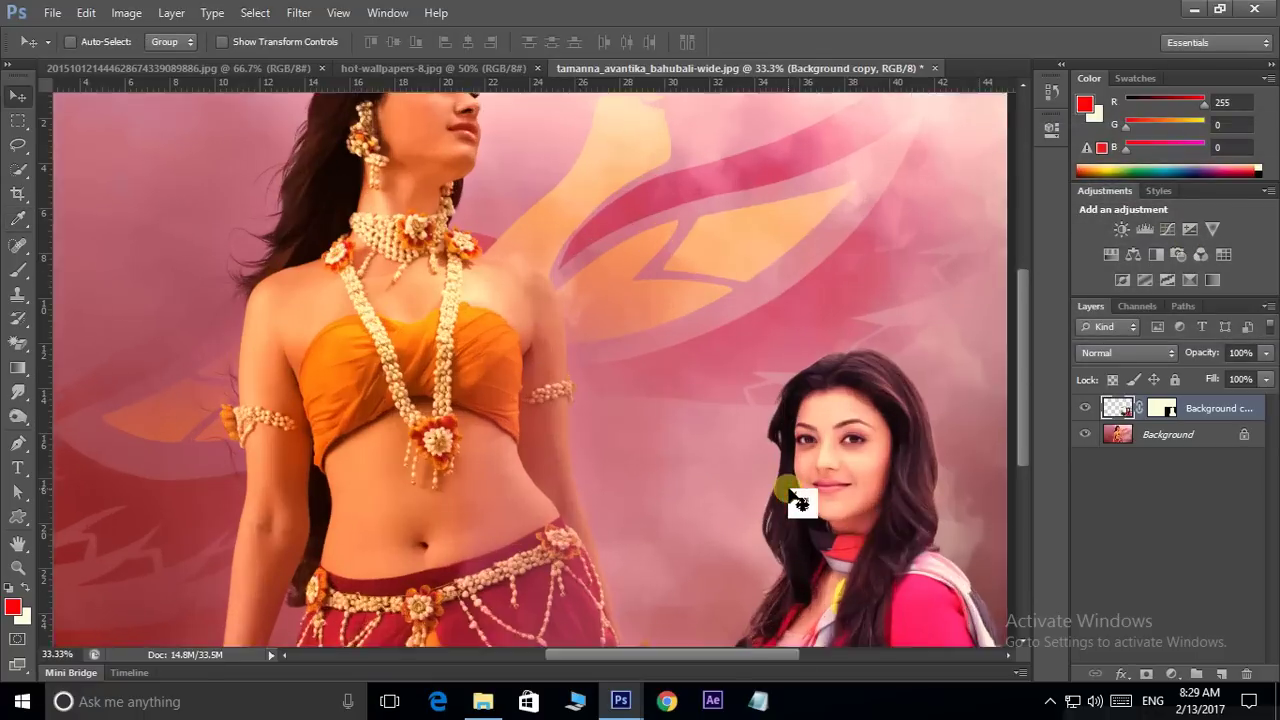
{"action": "left_click_drag", "start_coordinate": [789, 486], "coordinate": [605, 333]}
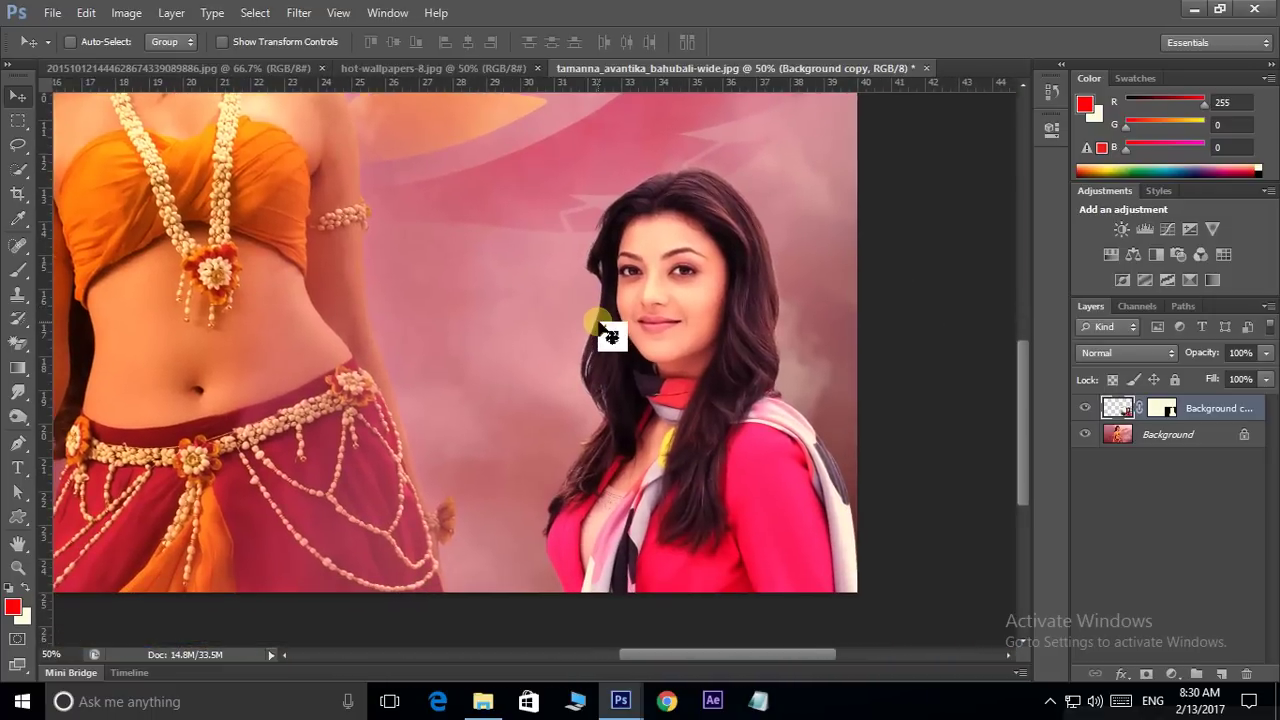
{"action": "scroll", "coordinate": [598, 323], "scroll_direction": "down", "scroll_amount": 1}
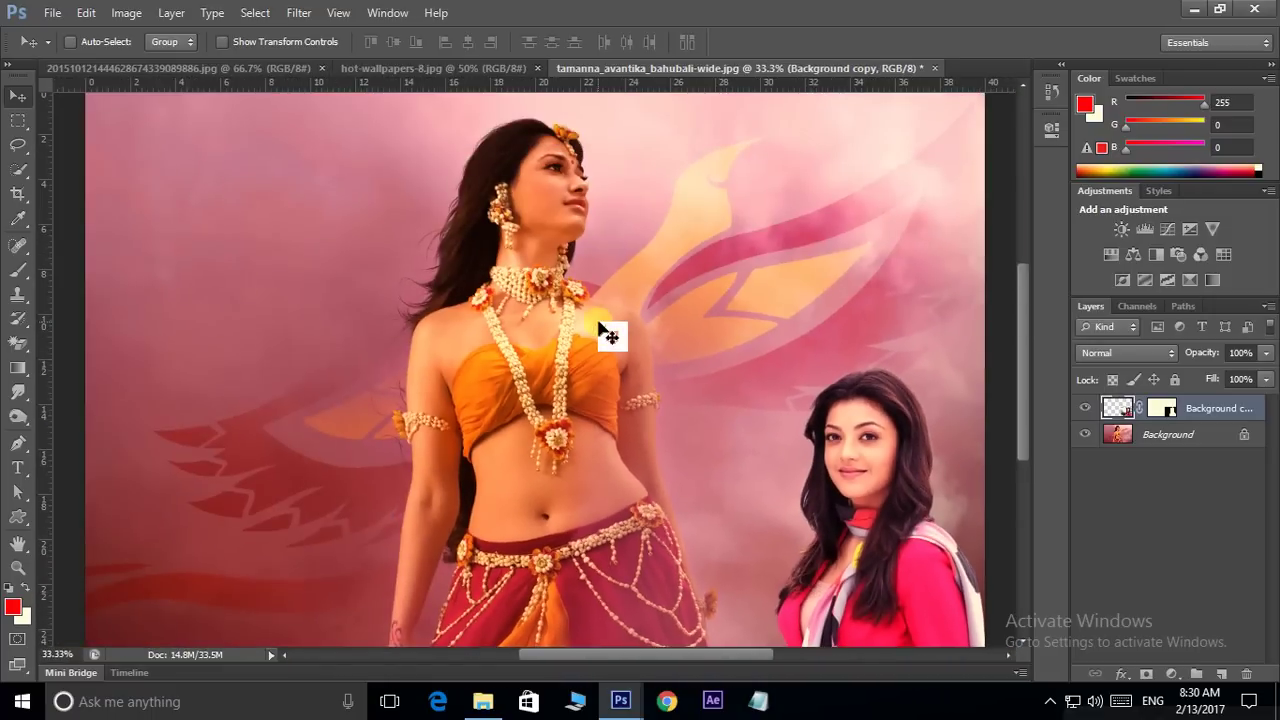
{"action": "left_click_drag", "start_coordinate": [891, 529], "coordinate": [868, 358]}
{"action": "key", "text": "ctrl+t"}
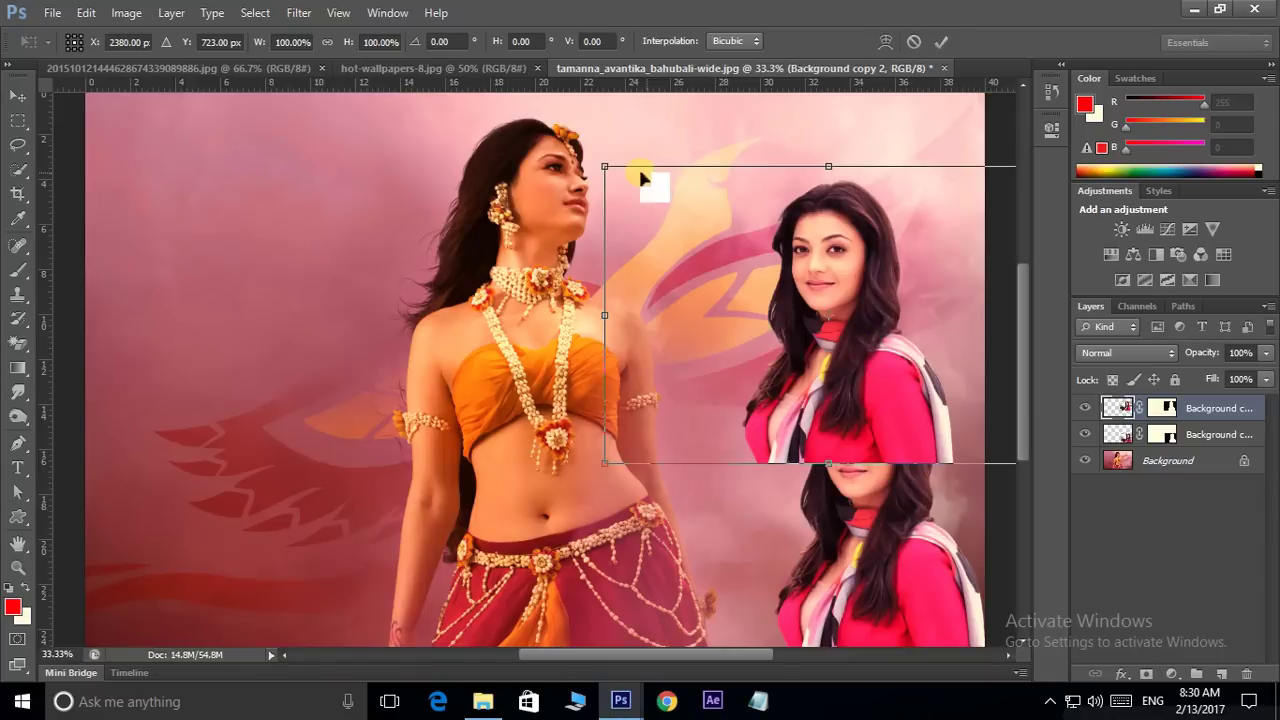
{"action": "mouse_move", "coordinate": [609, 165]}
{"action": "left_mouse_down"}
{"action": "mouse_move", "coordinate": [500, 49]}
{"action": "mouse_move", "coordinate": [604, 148]}
{"action": "left_mouse_up"}
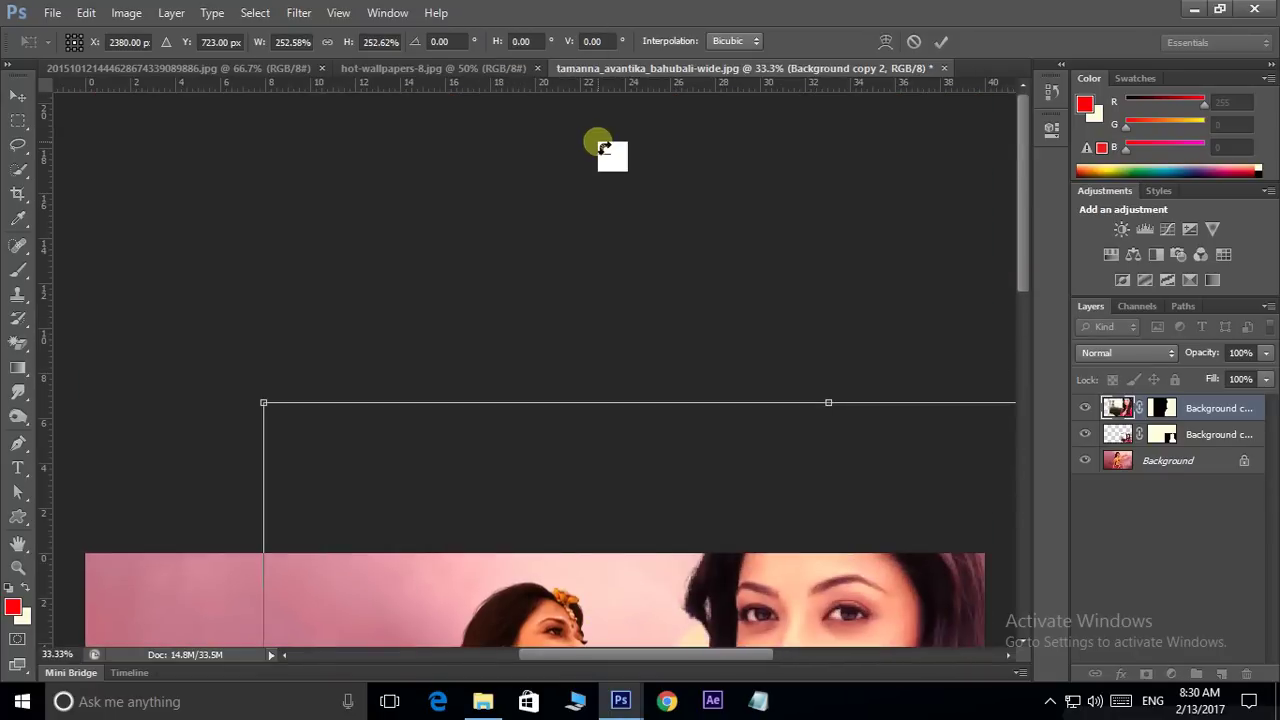
{"action": "key", "text": "ctrl+minus"}
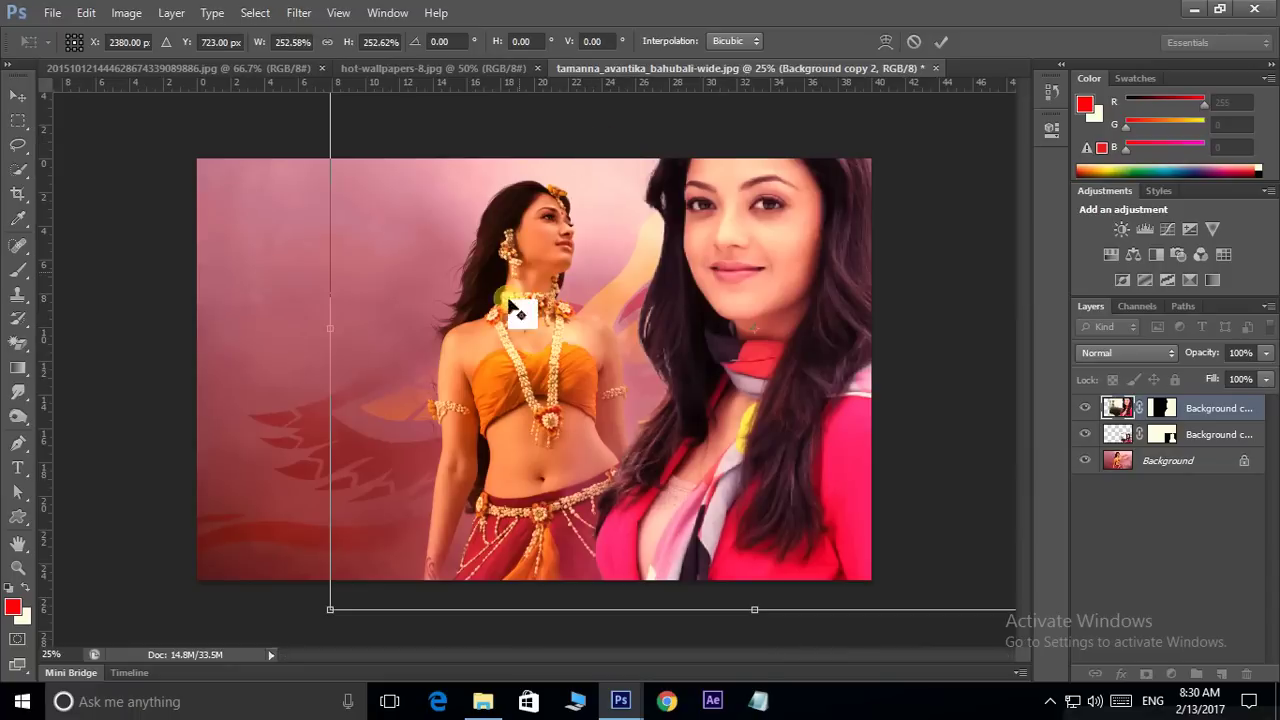
{"action": "left_click_drag", "start_coordinate": [330, 609], "coordinate": [515, 472]}
{"action": "left_click_drag", "start_coordinate": [808, 411], "coordinate": [818, 383]}
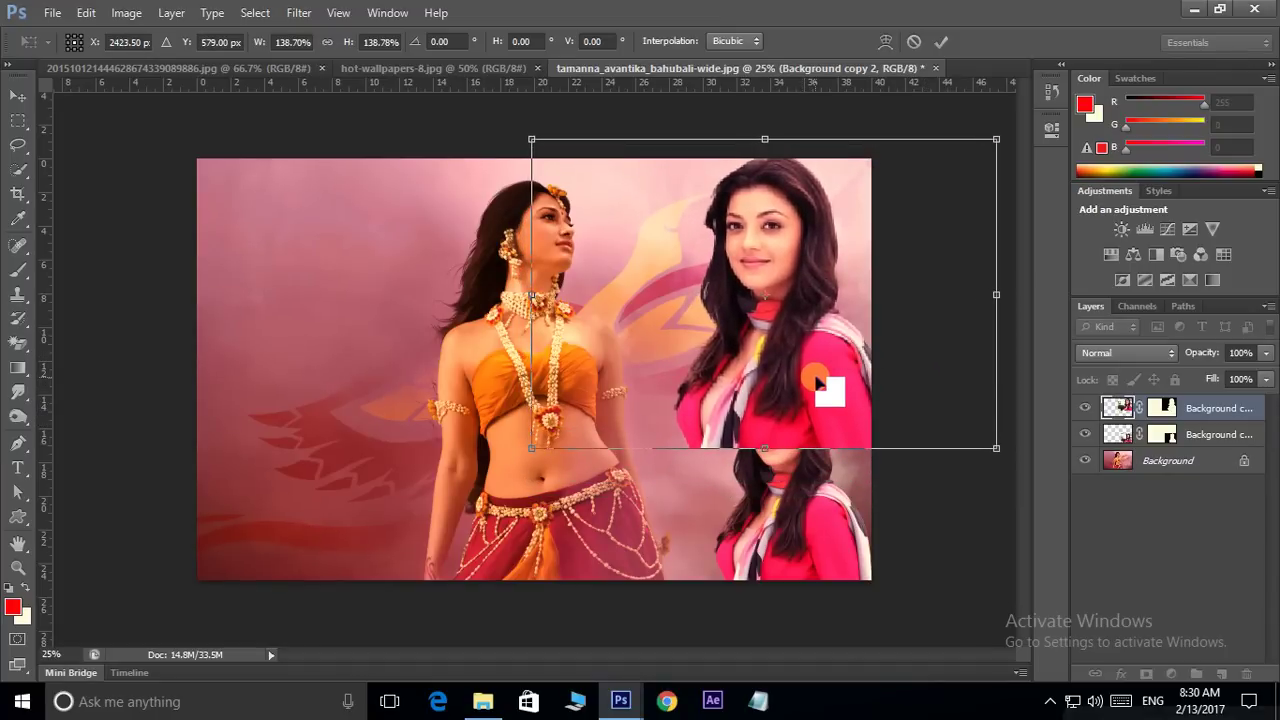
{"action": "key", "text": "Return"}
Put the enlarged copy behind the small cutout at 51% opacity and move it down to the image's bottom edge.
{"action": "left_click_drag", "start_coordinate": [1130, 410], "coordinate": [1137, 436]}
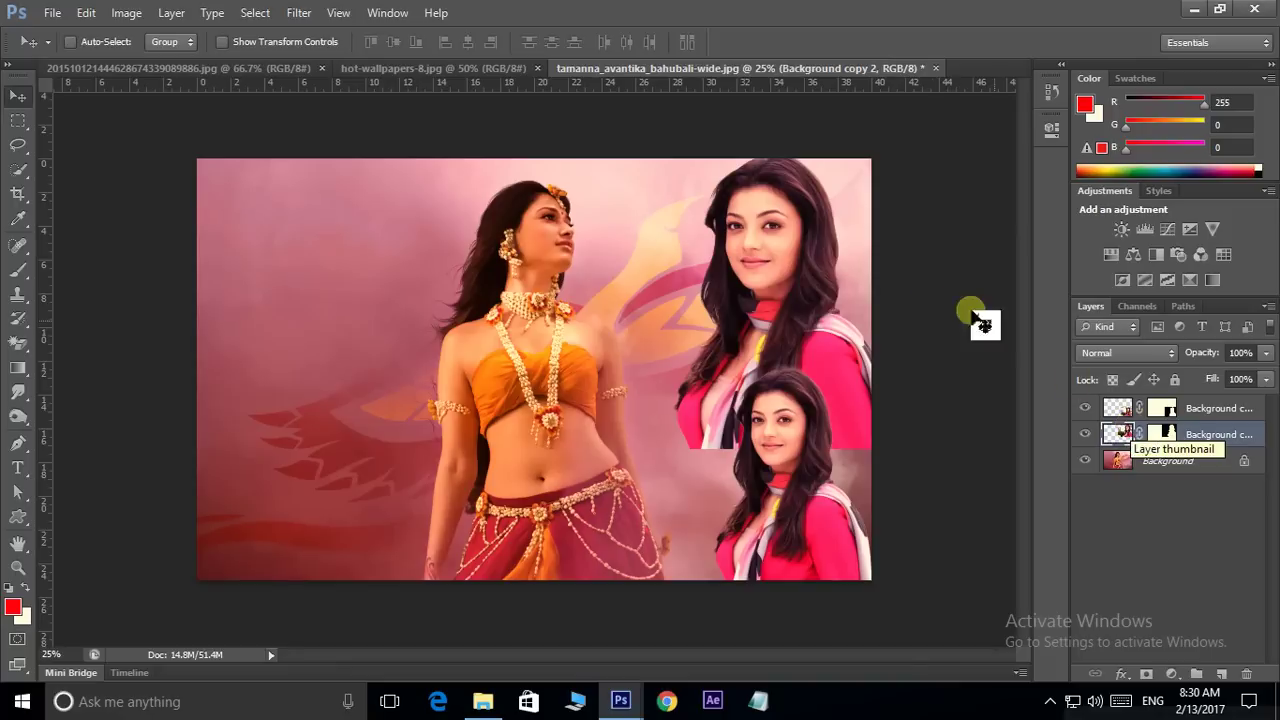
{"action": "left_click", "coordinate": [1266, 352]}
{"action": "left_click_drag", "start_coordinate": [1268, 373], "coordinate": [1220, 377]}
{"action": "left_click_drag", "start_coordinate": [815, 340], "coordinate": [805, 453]}
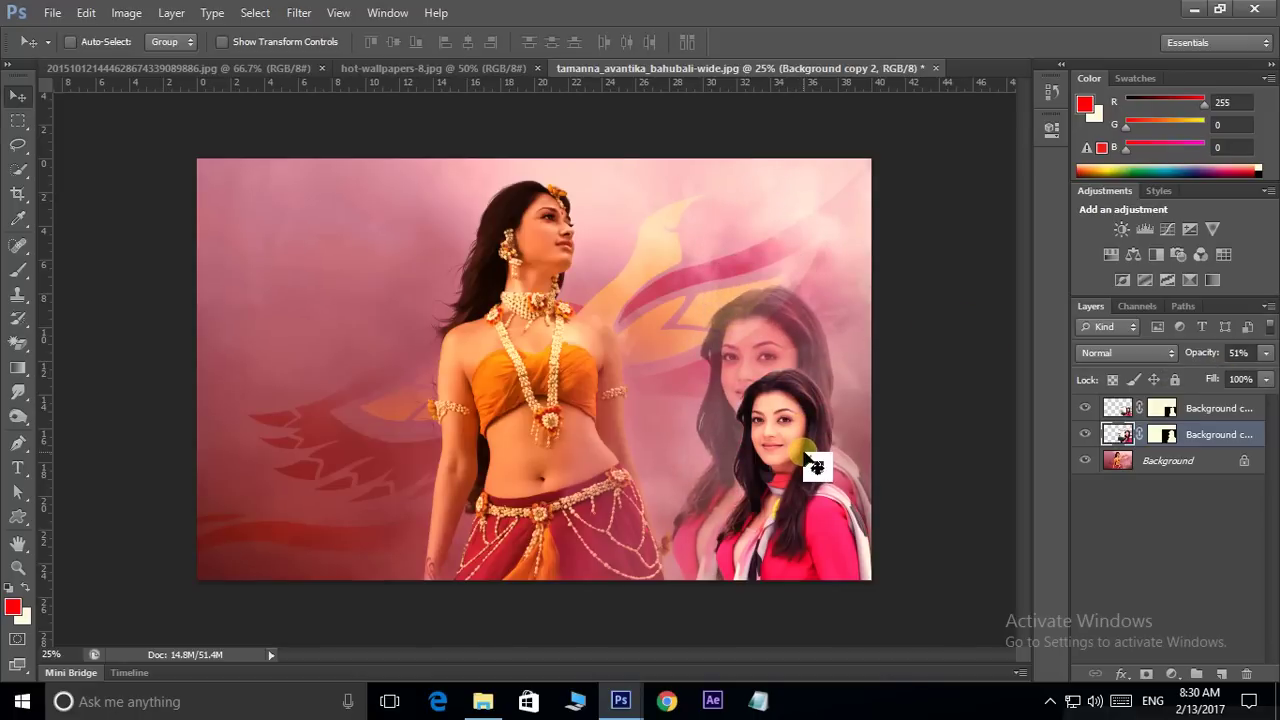
Scale the faded copy to about 144.8% so it fills the image's right side down to the bottom edge, and set its opacity to 69%.
{"action": "key", "text": "ctrl+t"}
{"action": "left_click_drag", "start_coordinate": [993, 269], "coordinate": [1029, 181]}
{"action": "left_click_drag", "start_coordinate": [807, 333], "coordinate": [814, 292]}
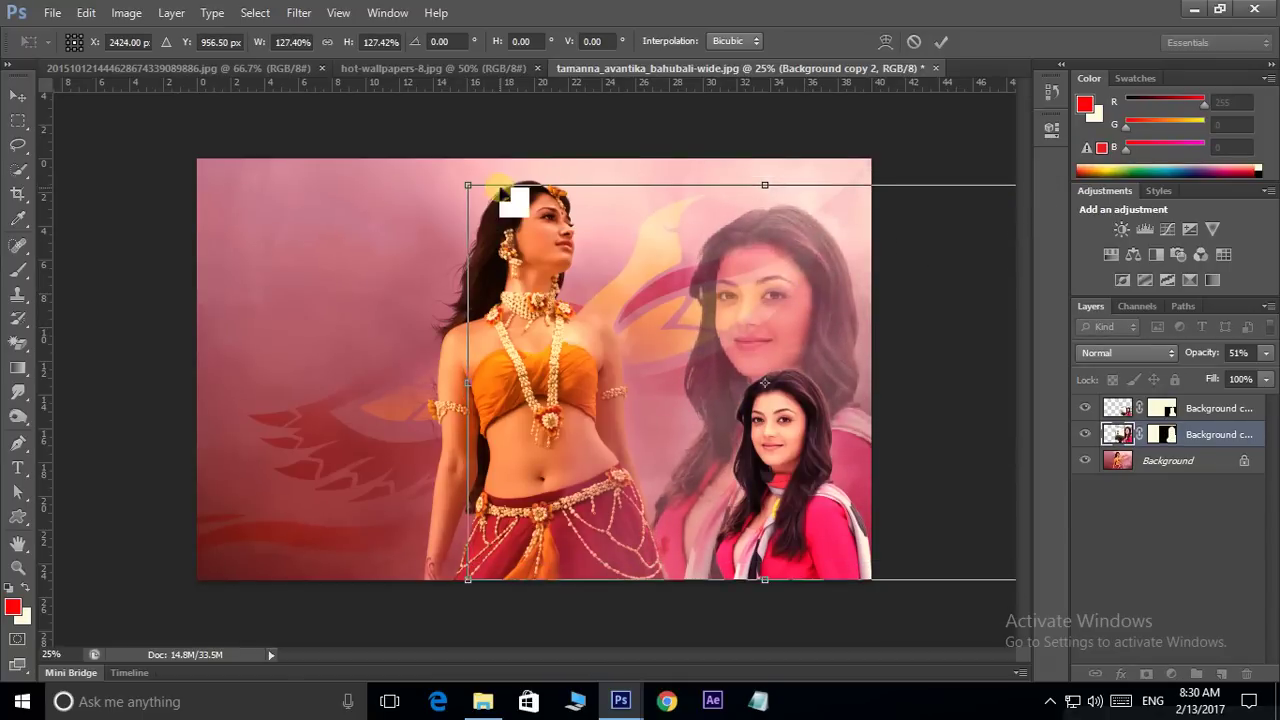
{"action": "left_click_drag", "start_coordinate": [468, 185], "coordinate": [427, 158]}
{"action": "left_click_drag", "start_coordinate": [789, 337], "coordinate": [798, 312]}
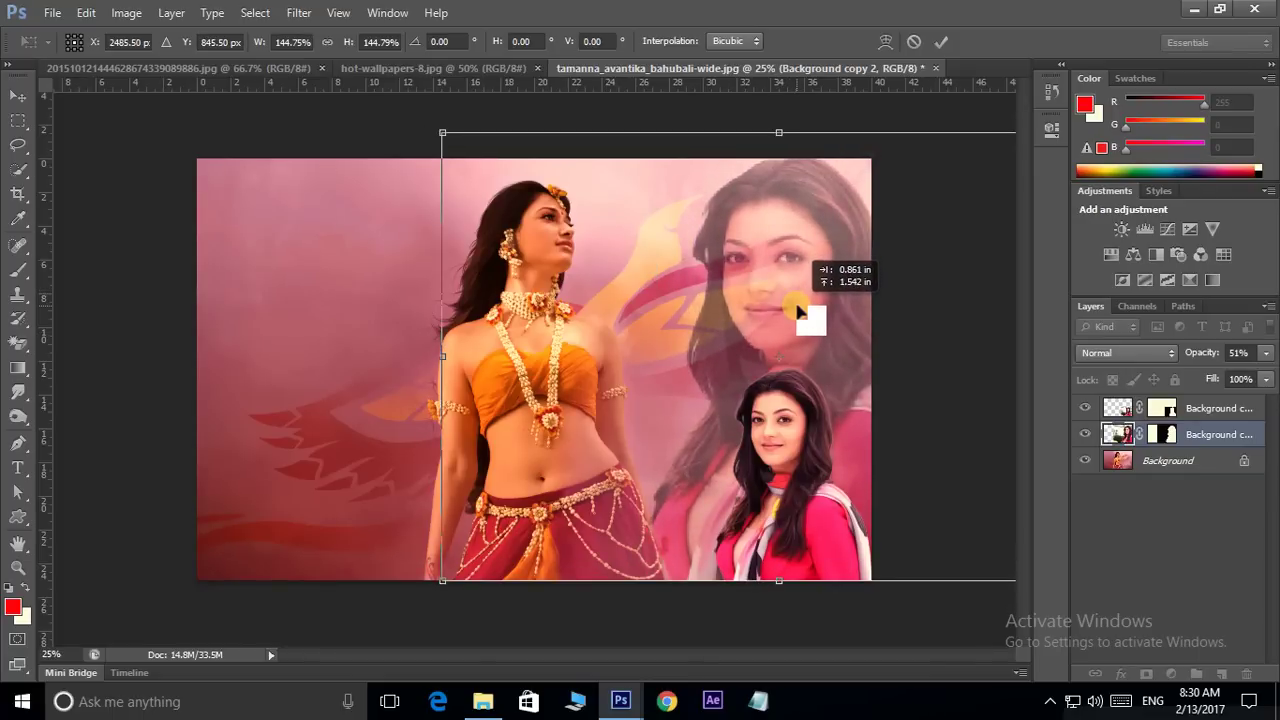
{"action": "key", "text": "Return"}
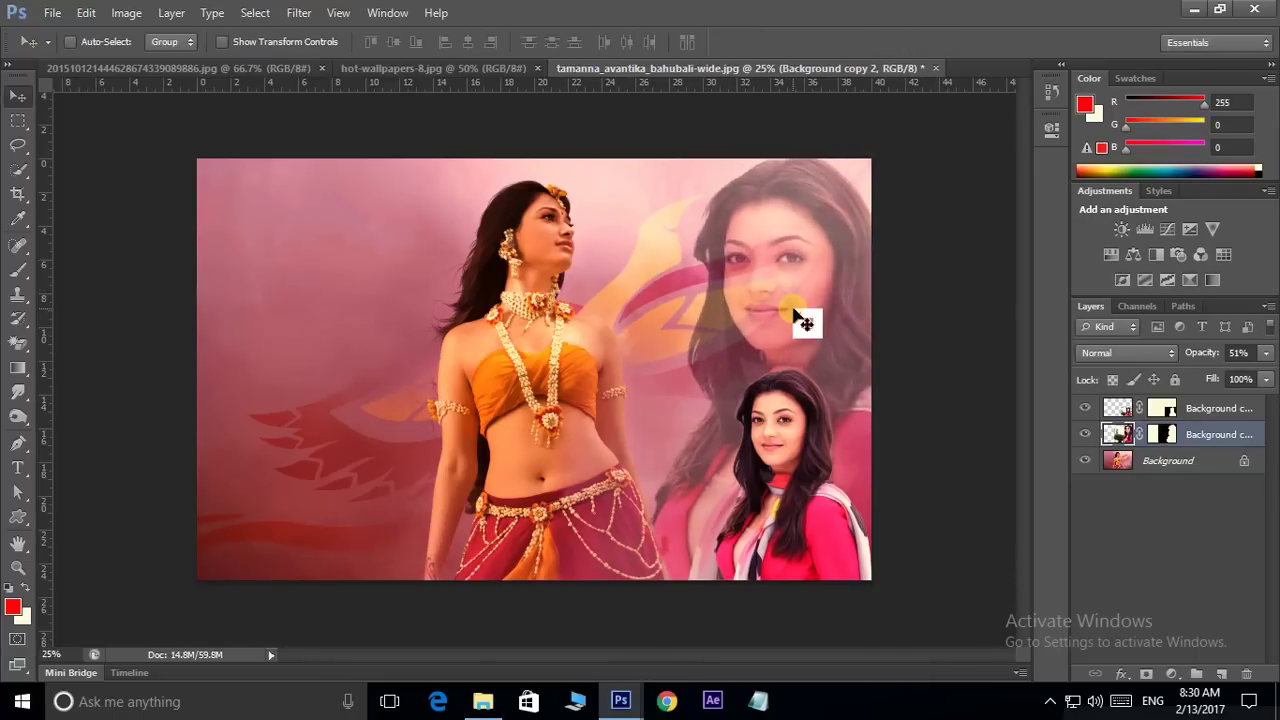
{"action": "left_click", "coordinate": [1266, 352]}
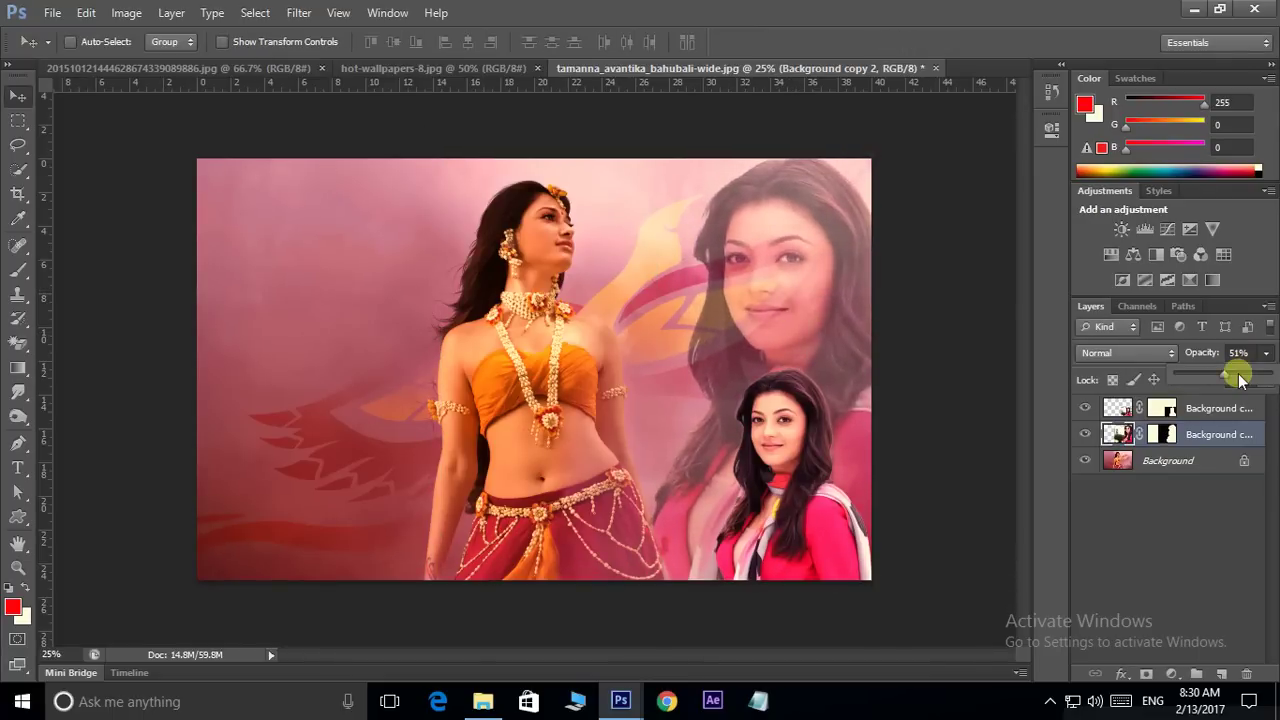
{"action": "left_click_drag", "start_coordinate": [1228, 378], "coordinate": [1245, 375]}
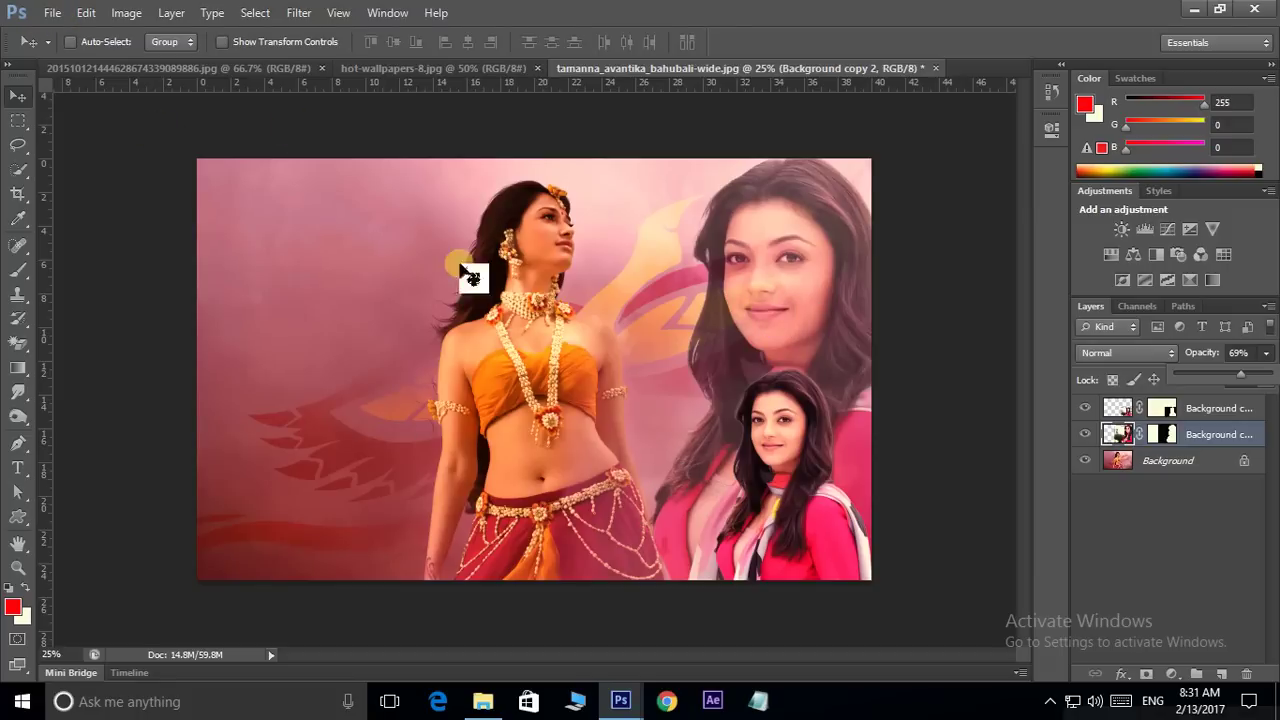
Create a new 2000 x 400 pixel RGB document at 72 pixels/inch.
{"action": "left_click", "coordinate": [49, 12]}
{"action": "left_click", "coordinate": [49, 12]}
{"action": "left_click", "coordinate": [49, 12]}
{"action": "left_click", "coordinate": [50, 28]}
{"action": "double_click", "coordinate": [465, 292]}
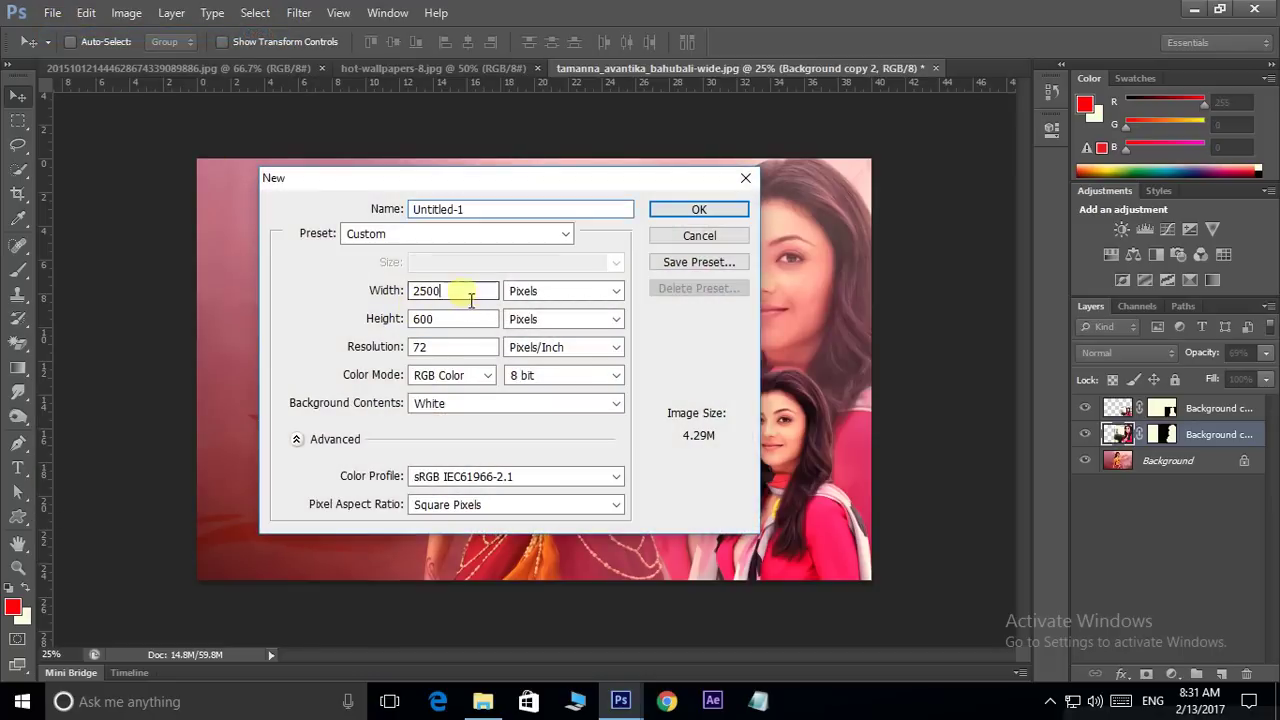
{"action": "type", "text": "20"}
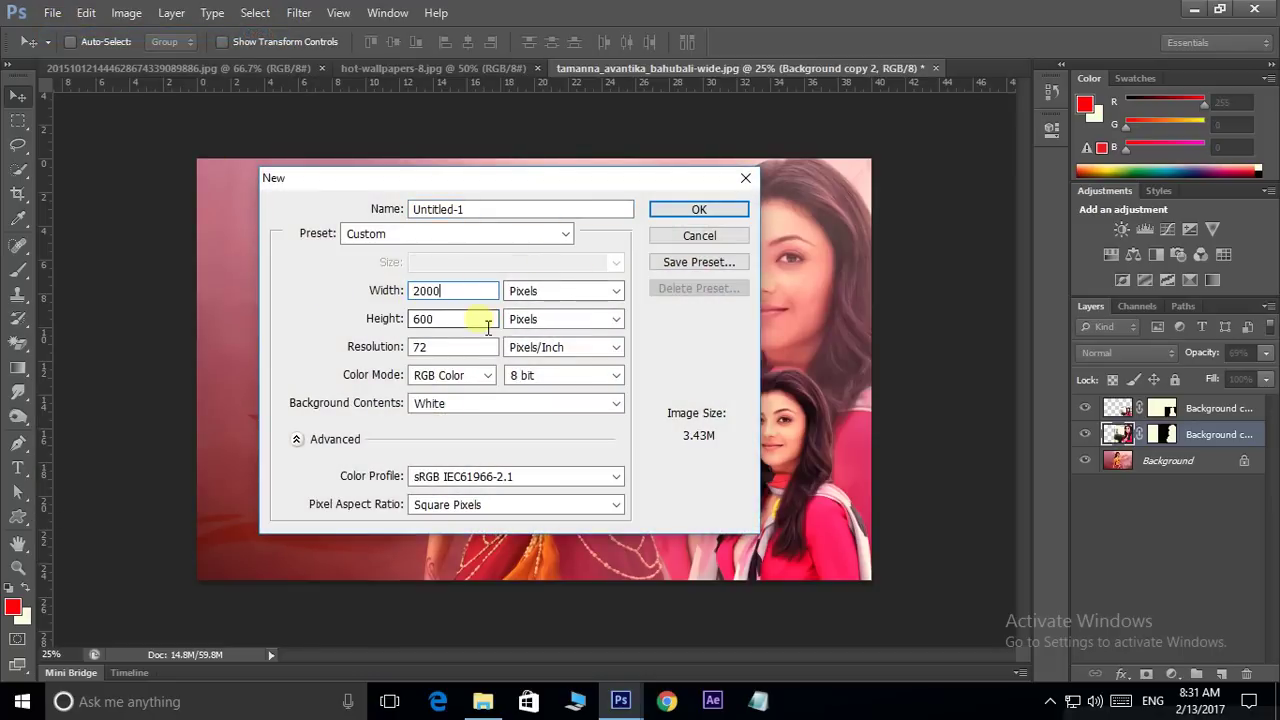
{"action": "type", "text": "4"}
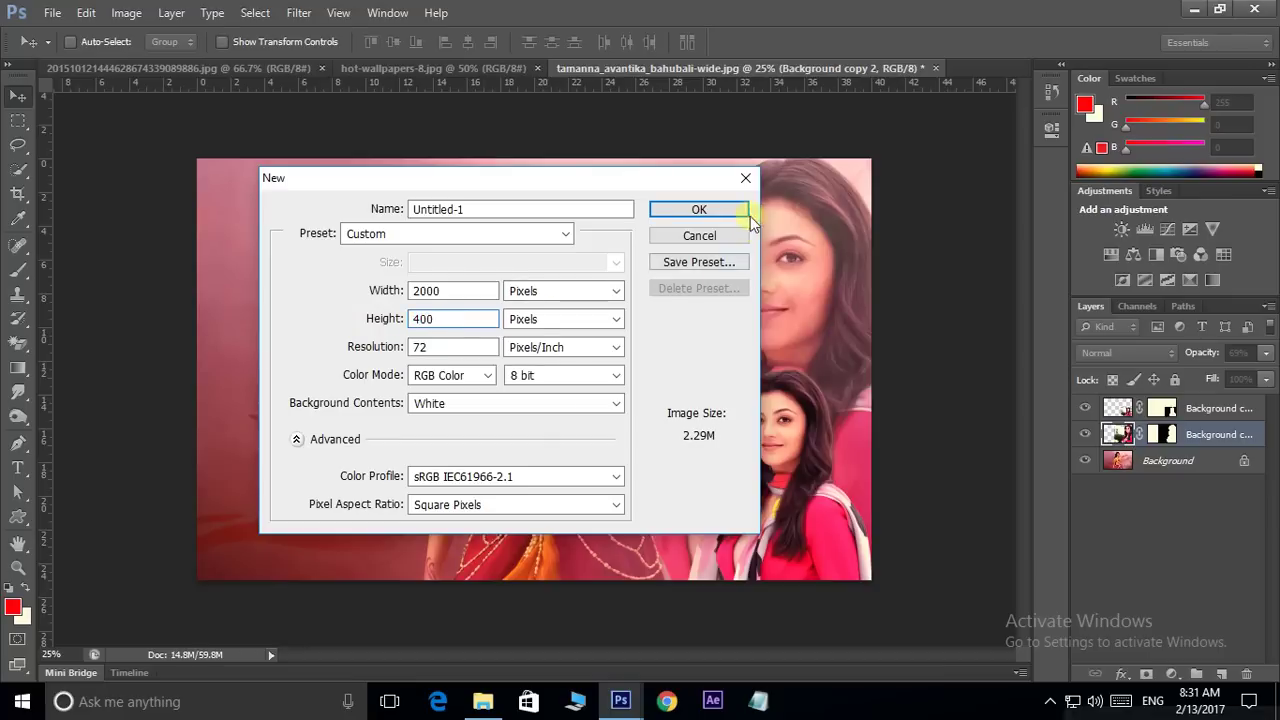
{"action": "left_click", "coordinate": [737, 208]}
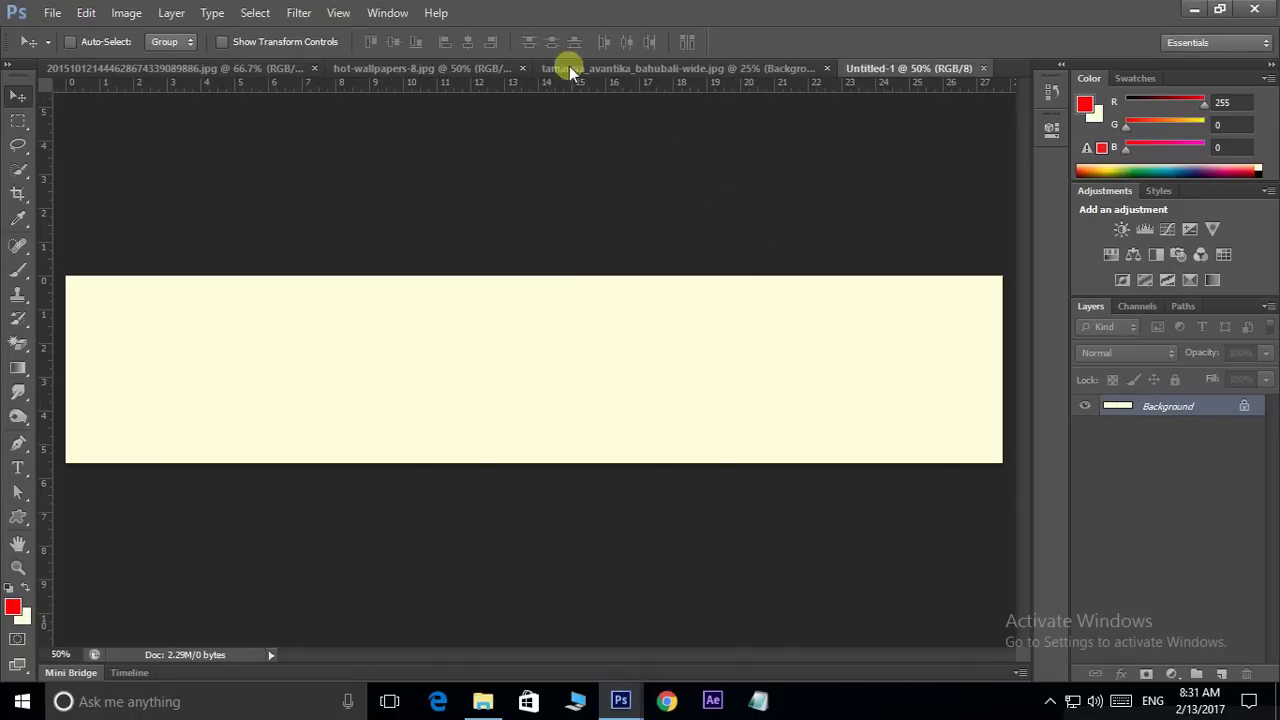
Float tamanna_avantika_bahubali-wide.jpg in its own window, copy both cutout layers into Untitled-1, and minimize the floating window.
{"action": "left_click", "coordinate": [629, 68]}
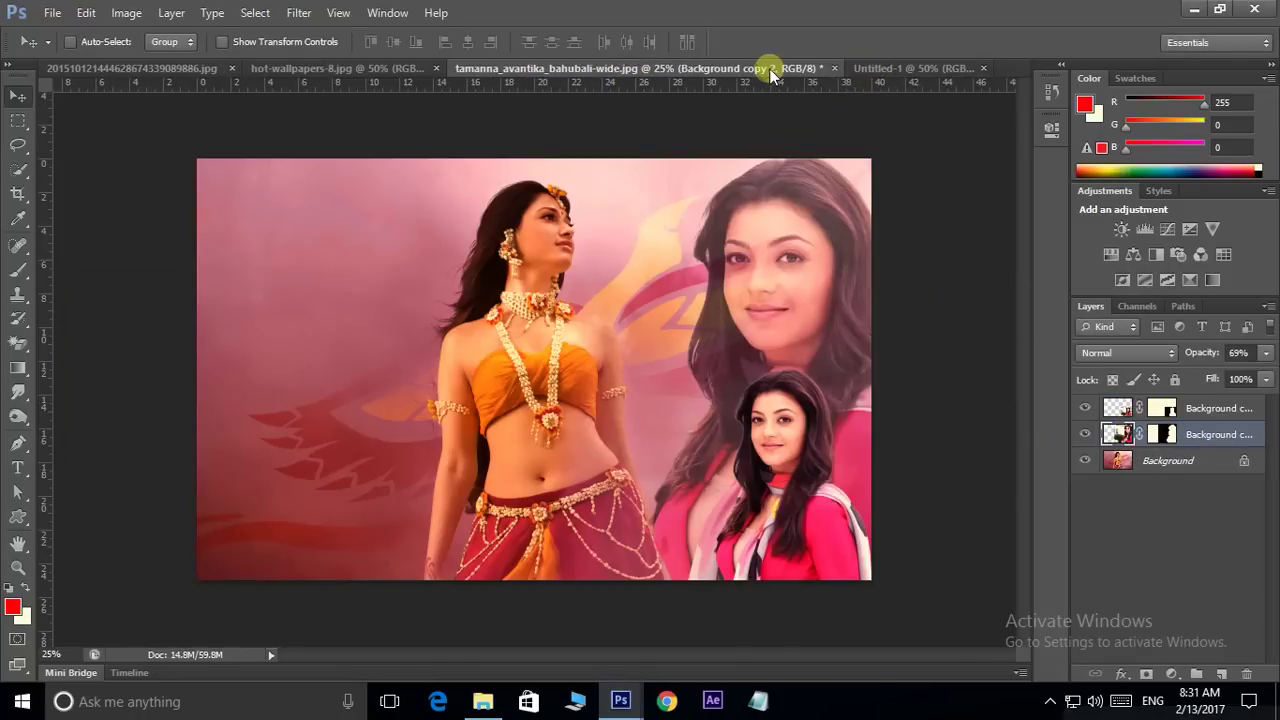
{"action": "left_click_drag", "start_coordinate": [666, 70], "coordinate": [690, 141]}
{"action": "left_click_drag", "start_coordinate": [1015, 541], "coordinate": [317, 414]}
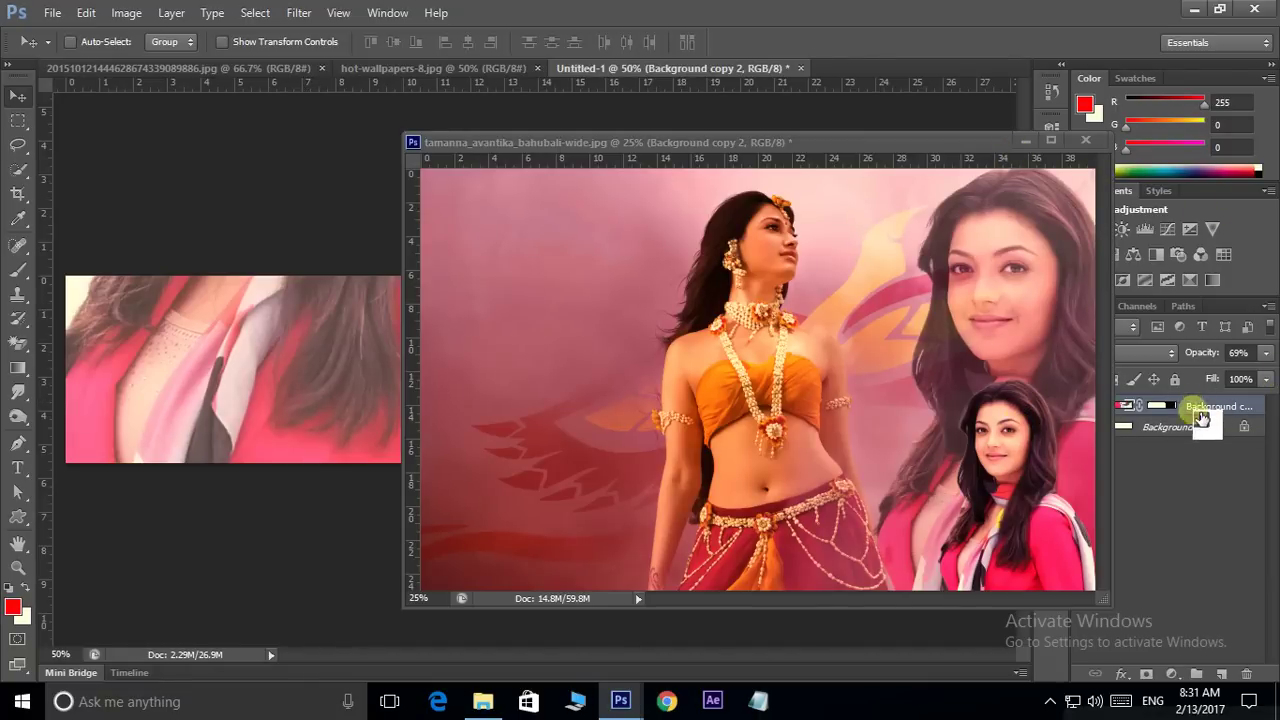
{"action": "left_click", "coordinate": [1068, 456]}
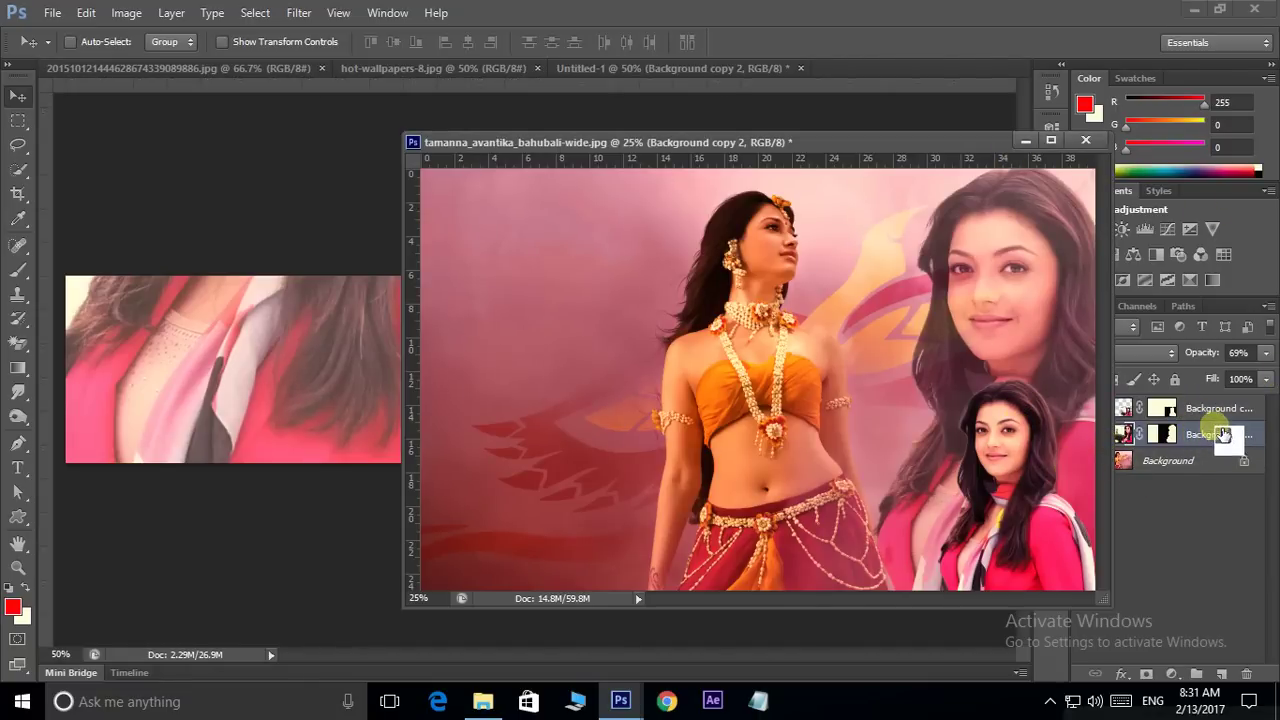
{"action": "left_click_drag", "start_coordinate": [1222, 418], "coordinate": [375, 440]}
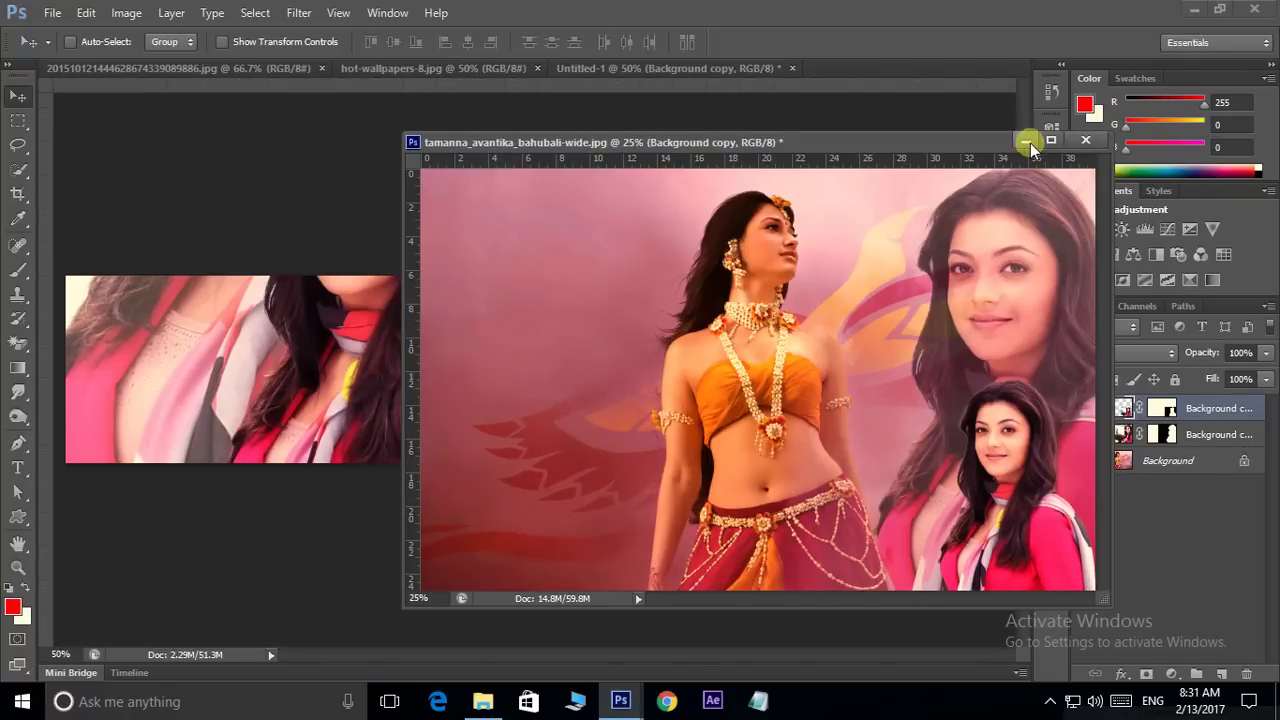
{"action": "left_click", "coordinate": [1030, 144]}
Scale the fully opaque cutout down to the banner's height and place it at the banner's right end, resting on the bottom edge.
{"action": "left_click_drag", "start_coordinate": [380, 429], "coordinate": [903, 431]}
{"action": "key", "text": "ctrl+t"}
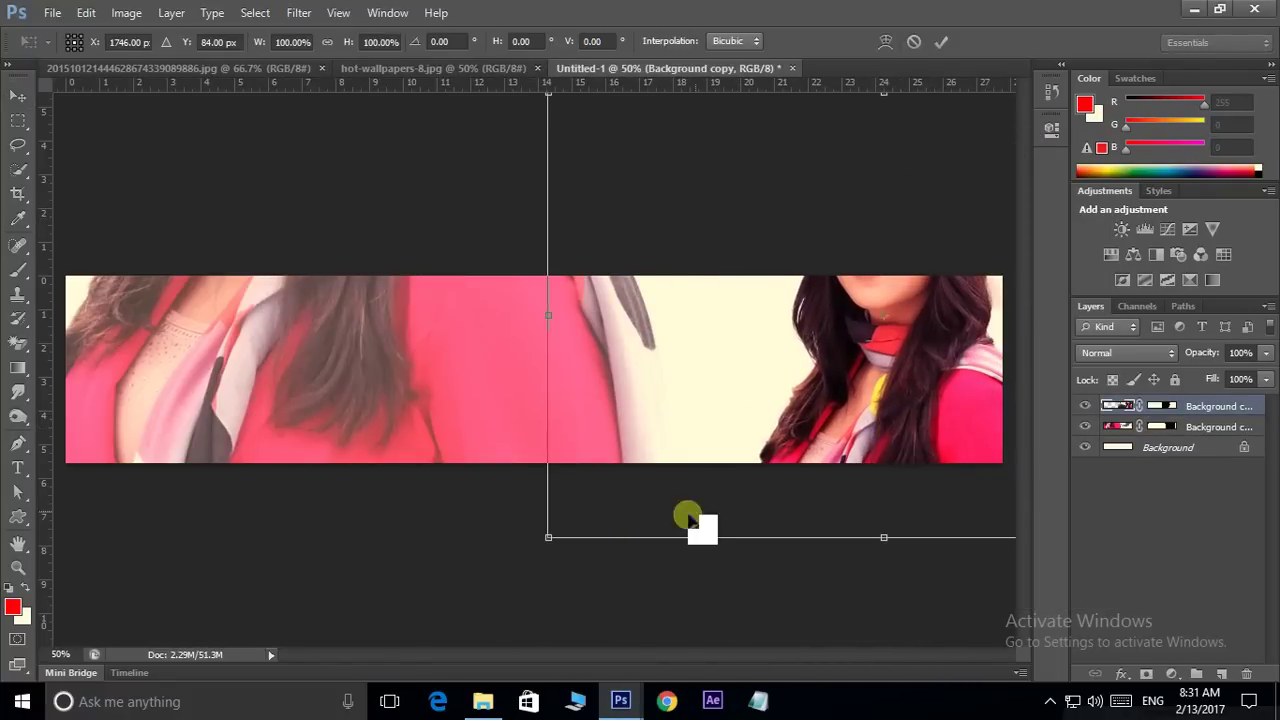
{"action": "left_click_drag", "start_coordinate": [547, 537], "coordinate": [669, 459]}
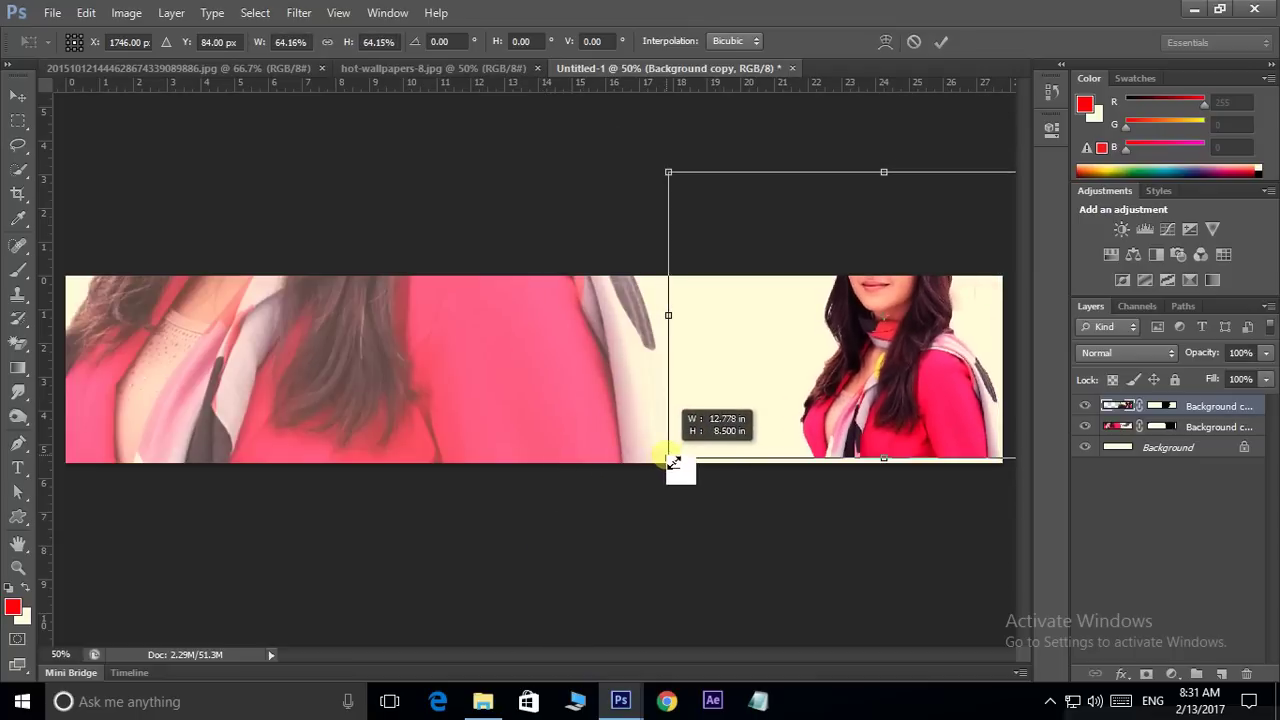
{"action": "left_click_drag", "start_coordinate": [870, 370], "coordinate": [927, 368]}
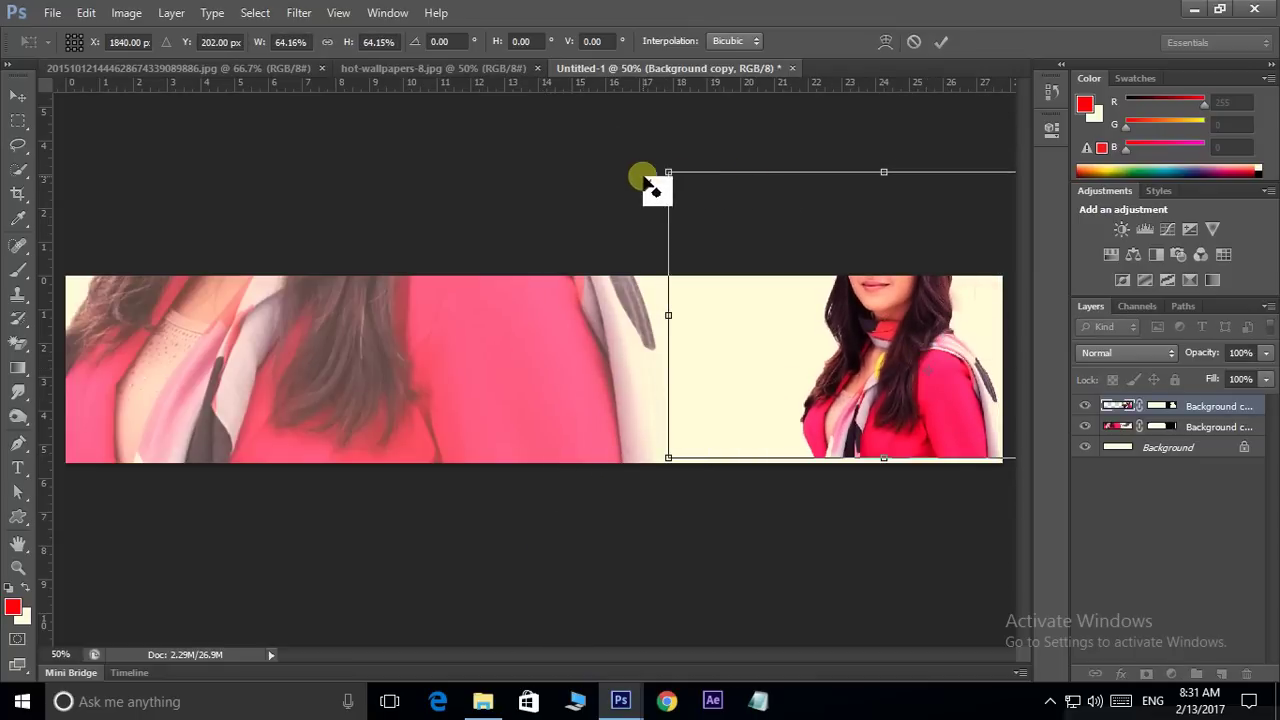
{"action": "left_click_drag", "start_coordinate": [672, 172], "coordinate": [737, 257]}
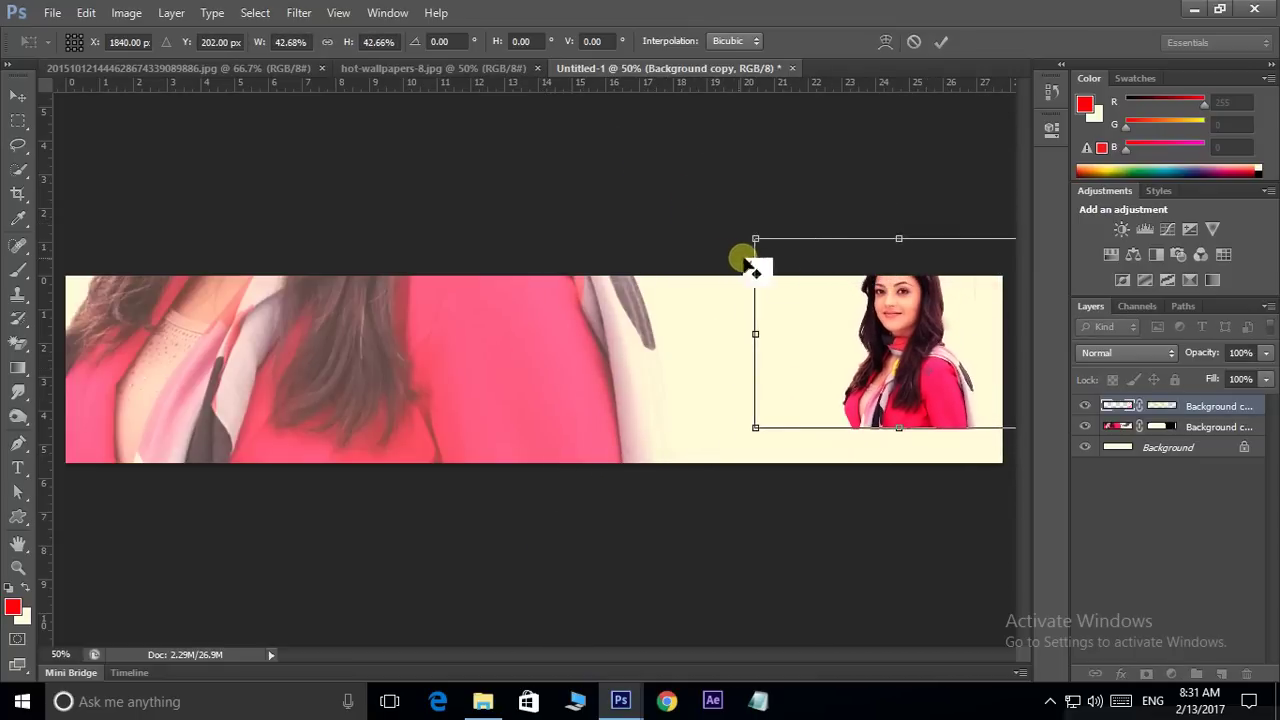
{"action": "left_click_drag", "start_coordinate": [937, 358], "coordinate": [937, 392]}
{"action": "left_click_drag", "start_coordinate": [755, 273], "coordinate": [736, 248]}
{"action": "key", "text": "Return"}
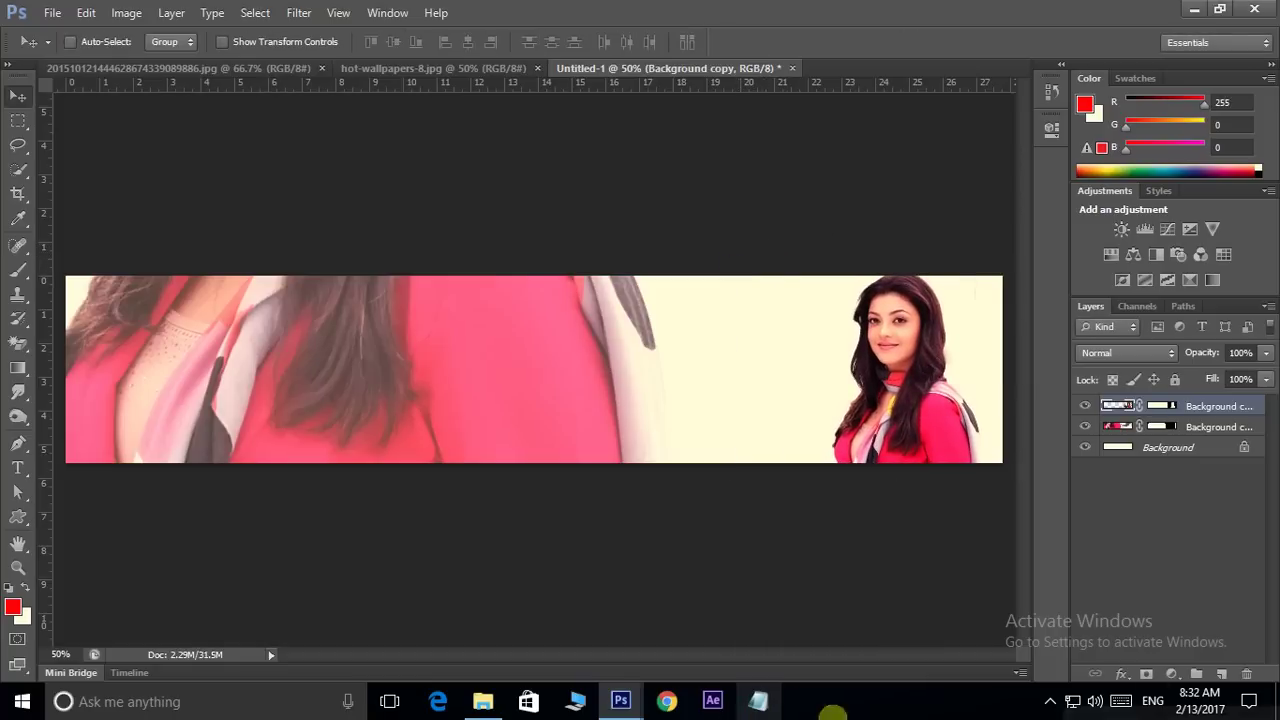
Scale the faded cutout down to about 28.2%, place it at the banner's left end, and flip it horizontally.
{"action": "left_click", "coordinate": [1215, 426]}
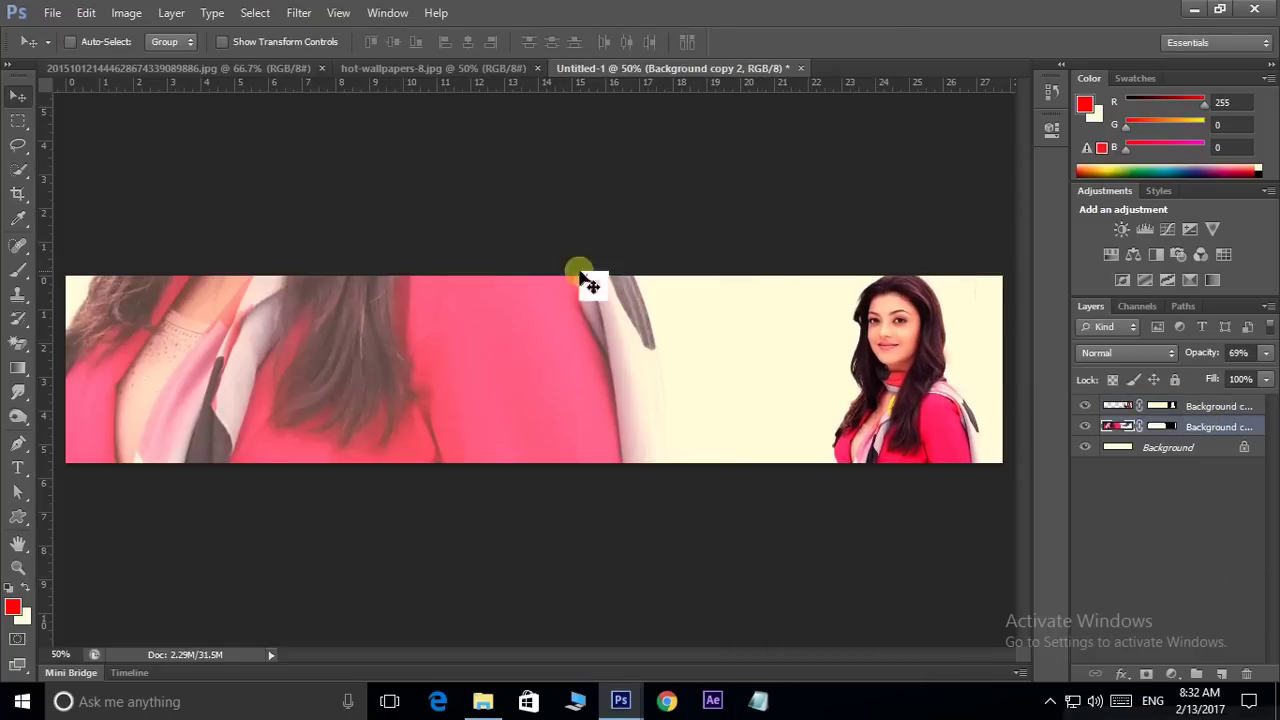
{"action": "key", "text": "ctrl+t"}
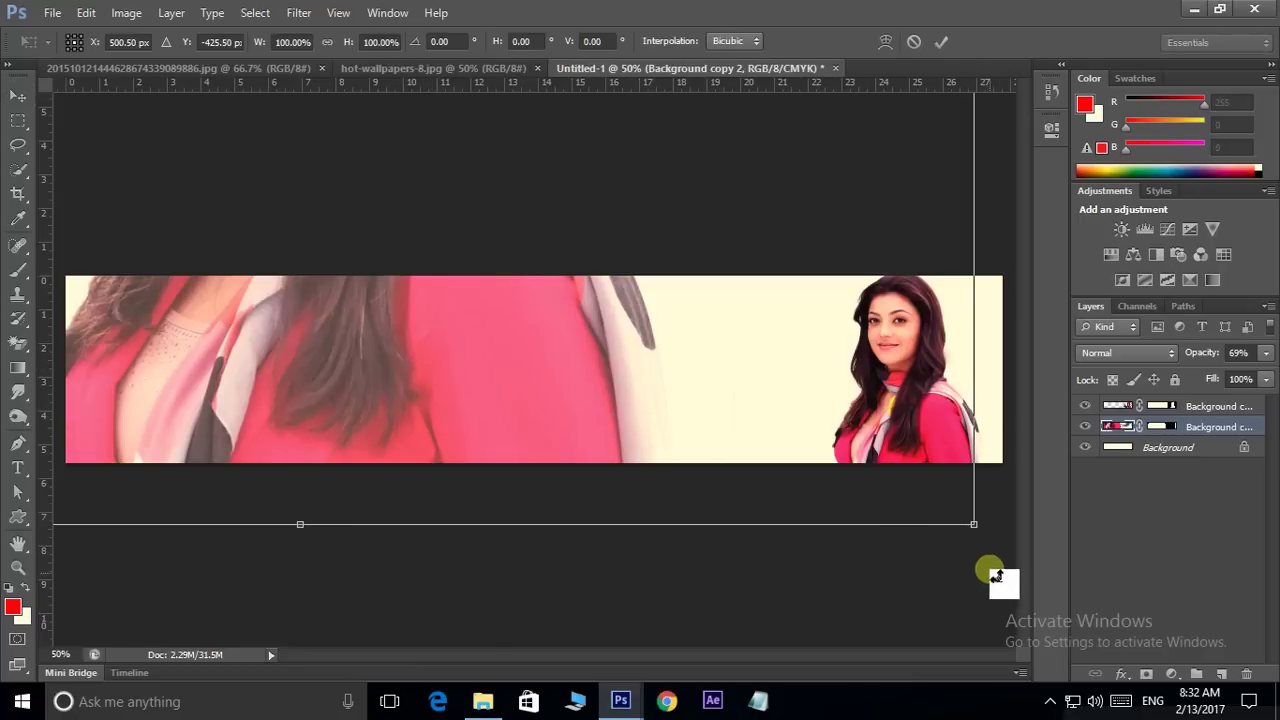
{"action": "left_click_drag", "start_coordinate": [973, 523], "coordinate": [598, 274]}
{"action": "left_click_drag", "start_coordinate": [390, 214], "coordinate": [423, 420]}
{"action": "left_click_drag", "start_coordinate": [631, 485], "coordinate": [528, 408]}
{"action": "left_click_drag", "start_coordinate": [366, 349], "coordinate": [261, 403]}
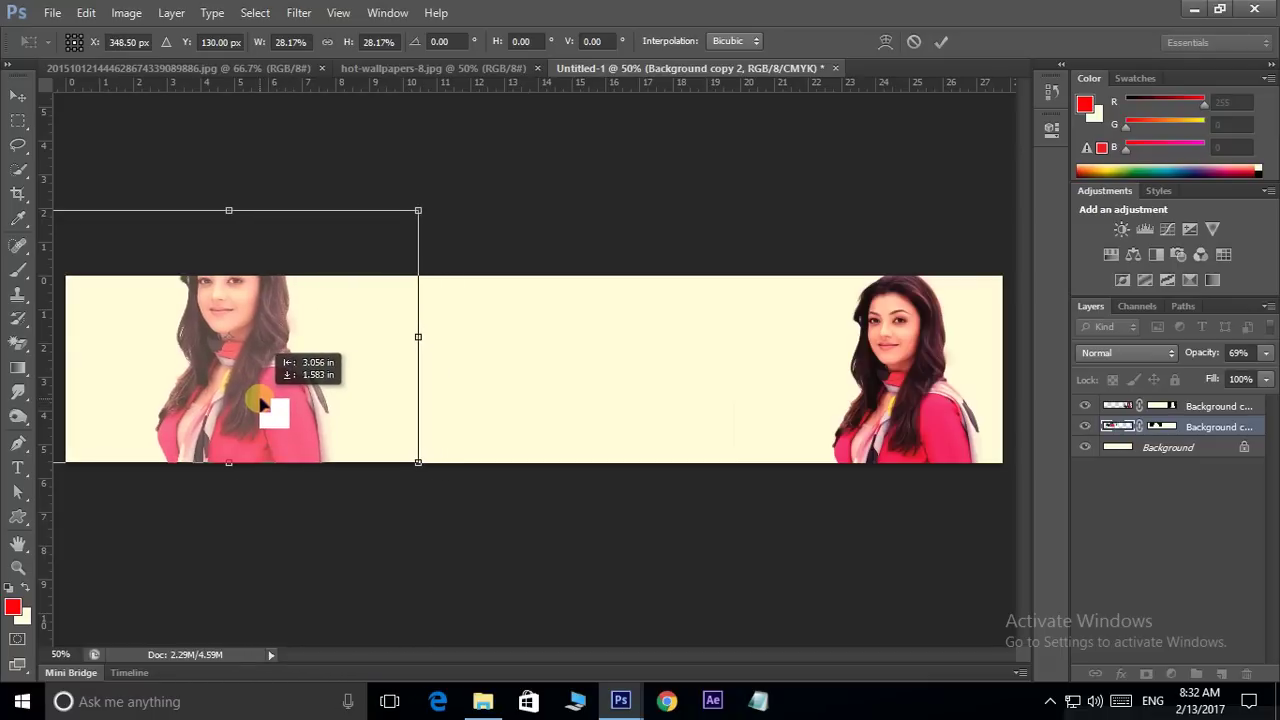
{"action": "right_click", "coordinate": [266, 379]}
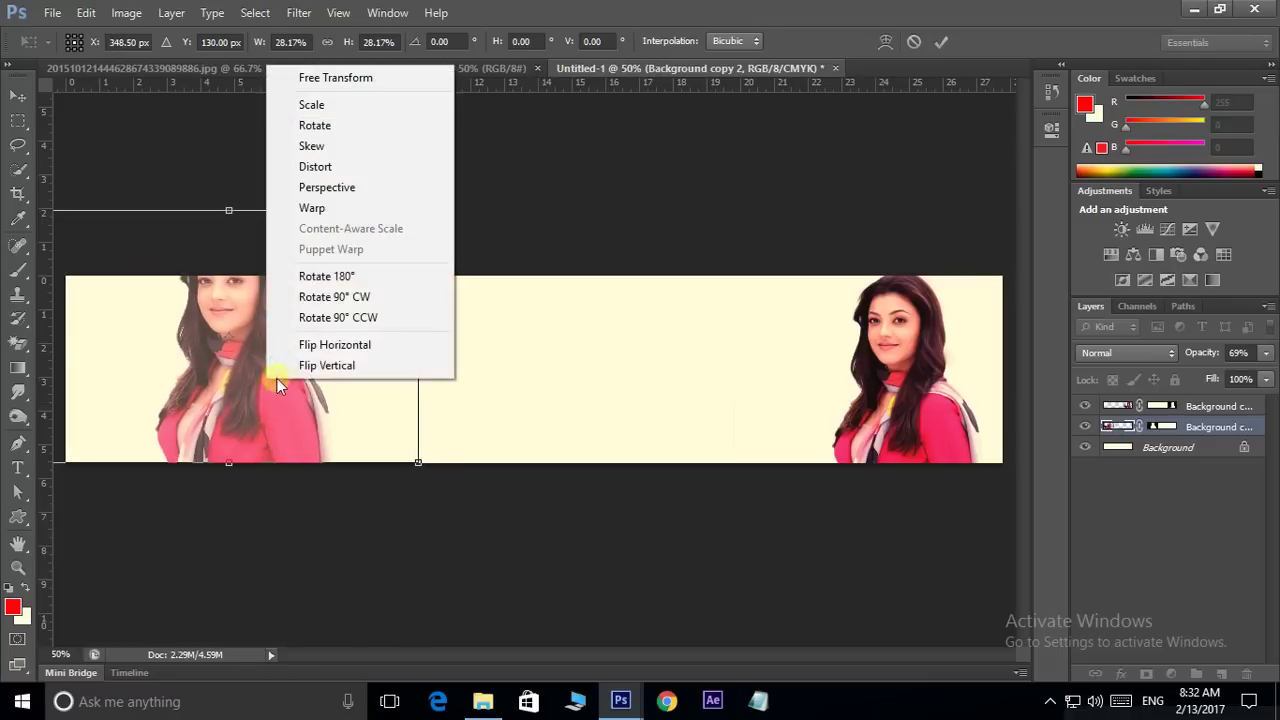
{"action": "left_click", "coordinate": [330, 347]}
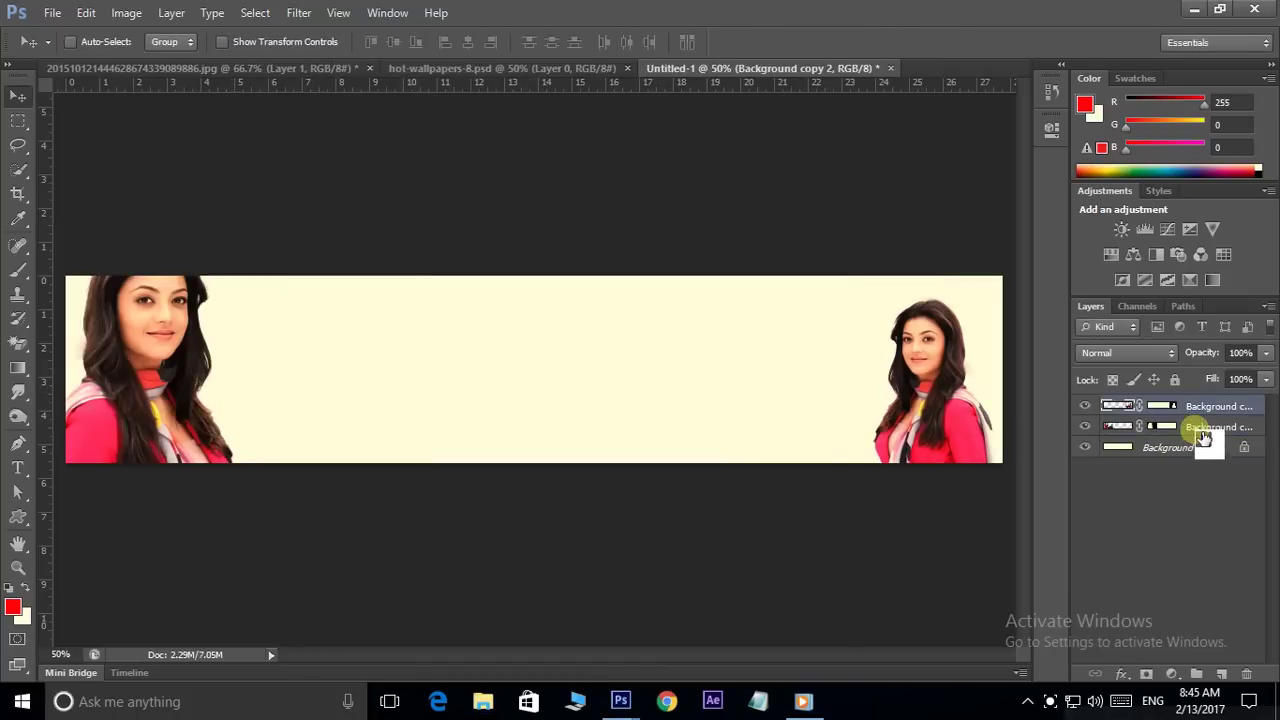
Enlarge the left cutout to about 308% and position it so her face fills the banner's left end.
{"action": "left_click", "coordinate": [1204, 430]}
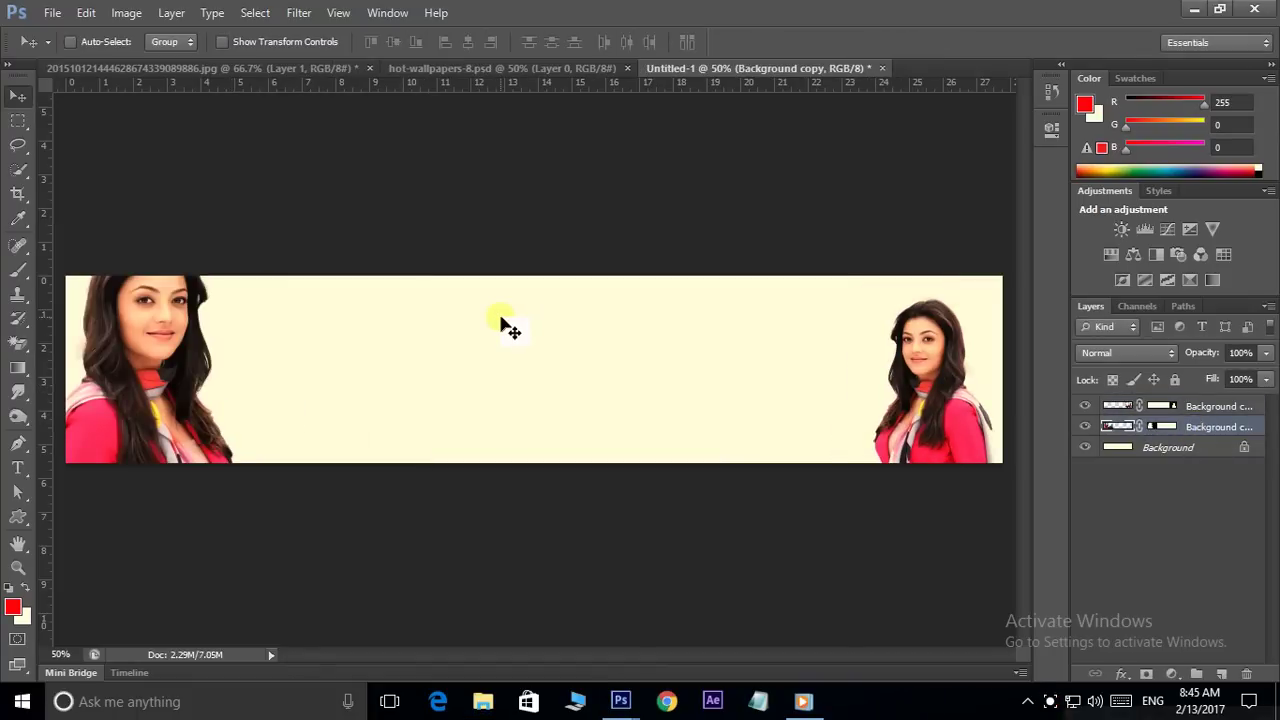
{"action": "key", "text": "ctrl+t"}
{"action": "left_click_drag", "start_coordinate": [371, 222], "coordinate": [628, 63]}
{"action": "left_click_drag", "start_coordinate": [190, 357], "coordinate": [190, 490]}
{"action": "left_click_drag", "start_coordinate": [622, 182], "coordinate": [838, 60]}
{"action": "left_click_drag", "start_coordinate": [274, 343], "coordinate": [273, 403]}
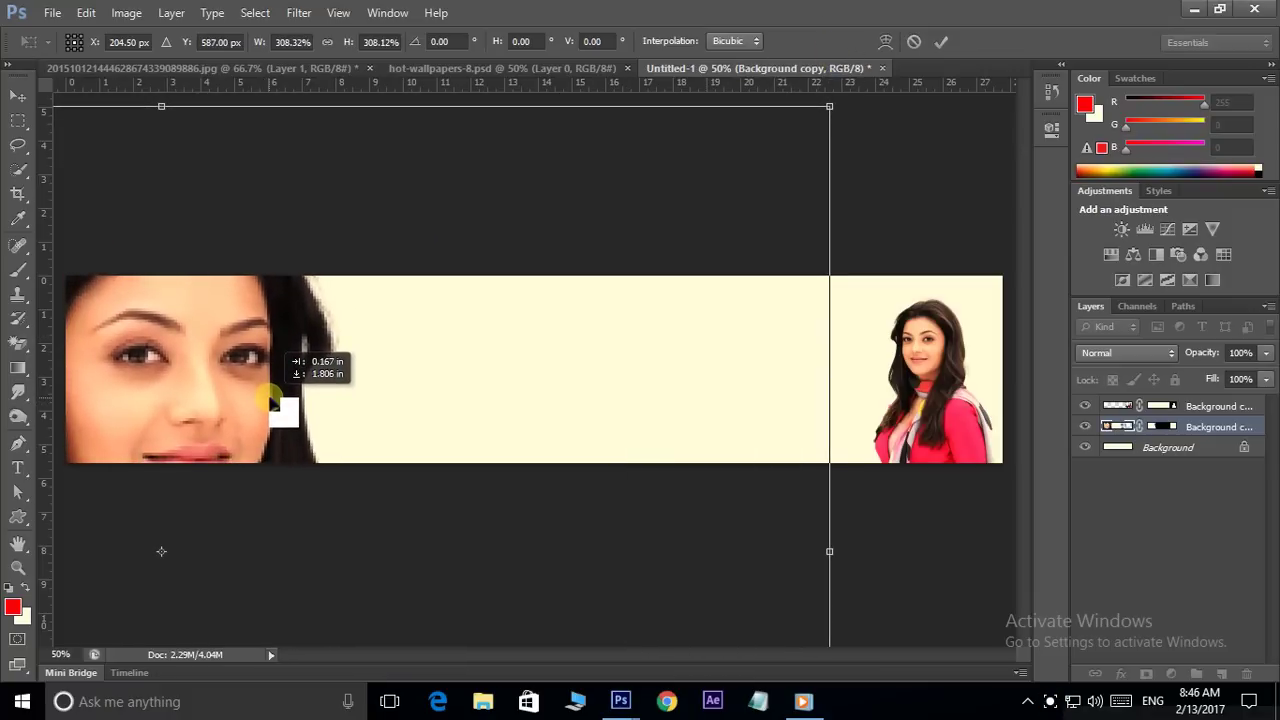
{"action": "key", "text": "Return"}
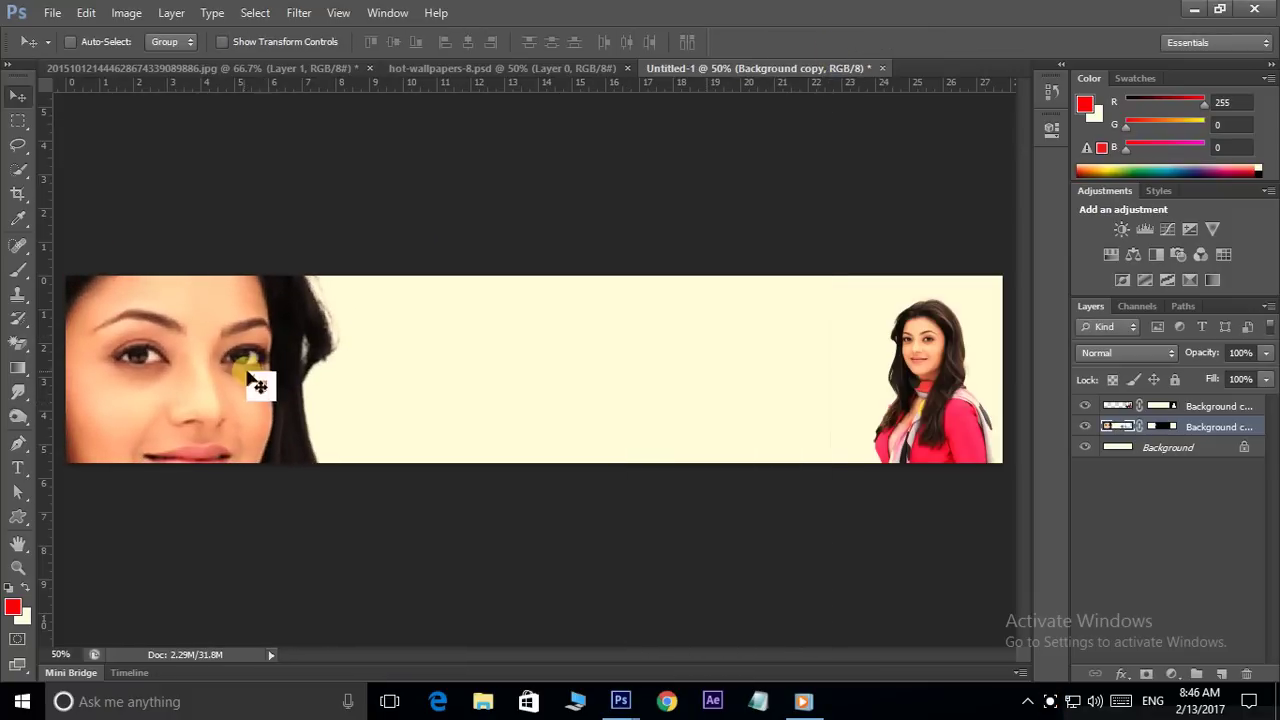
Lower the opacity of the enlarged face cutout at the banner's left end.
{"action": "left_click", "coordinate": [1266, 353]}
{"action": "mouse_move", "coordinate": [1256, 378]}
{"action": "left_mouse_down"}
{"action": "mouse_move", "coordinate": [1231, 376]}
{"action": "mouse_move", "coordinate": [1241, 380]}
{"action": "left_mouse_up"}
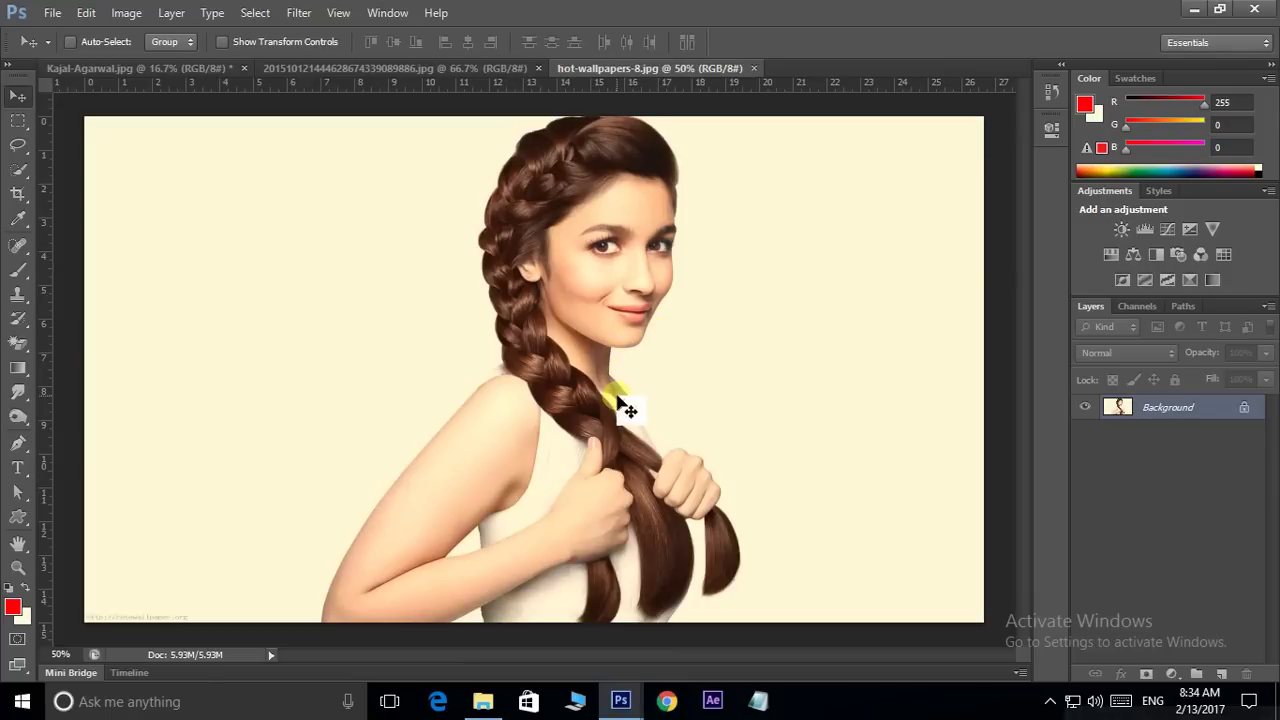
In hot-wallpapers-8.jpg, erase the plain cream background on both sides of the woman with the Magic Eraser at tolerance 32.
{"action": "left_click", "coordinate": [105, 68]}
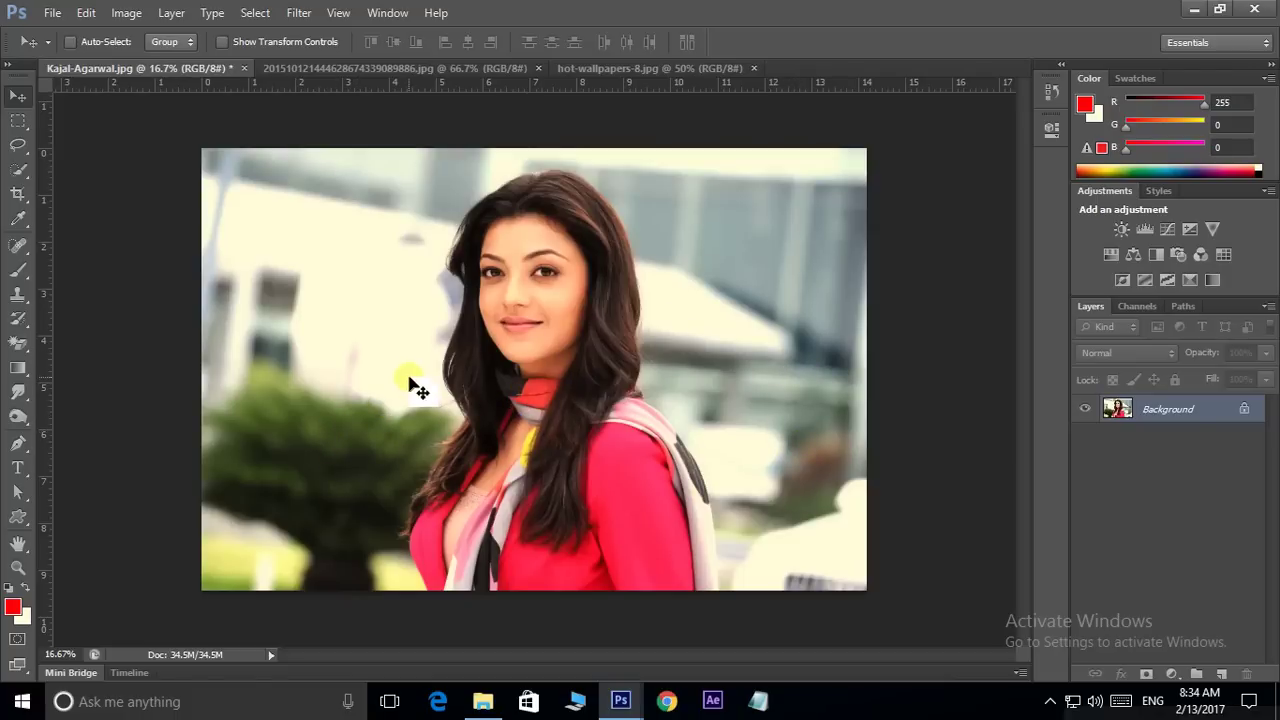
{"action": "left_click", "coordinate": [612, 68]}
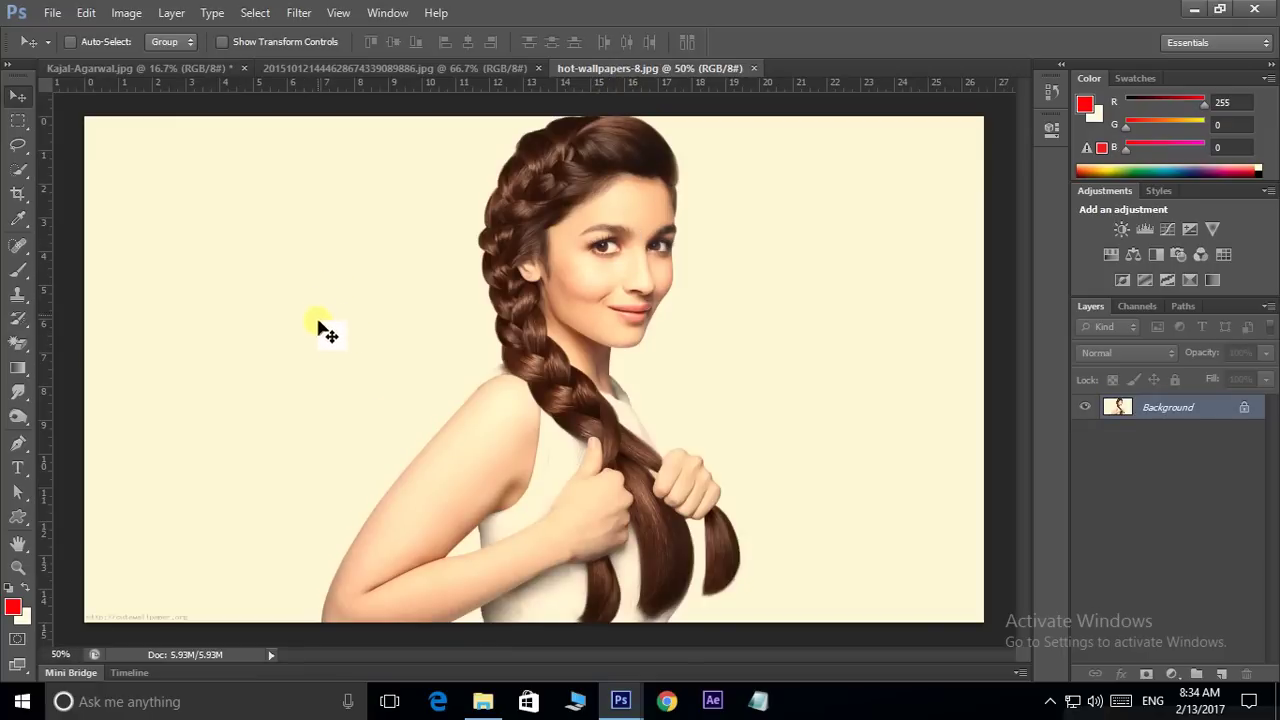
{"action": "left_click", "coordinate": [18, 342]}
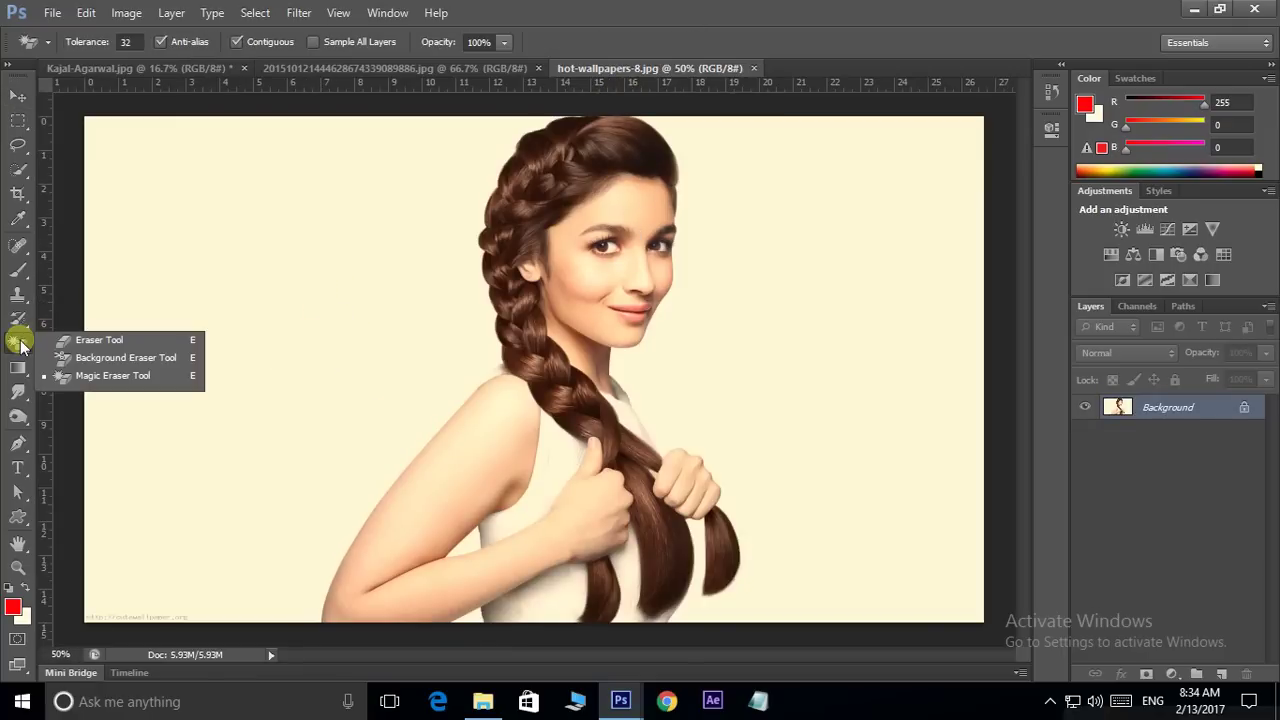
{"action": "left_click", "coordinate": [105, 375]}
{"action": "left_click", "coordinate": [236, 265]}
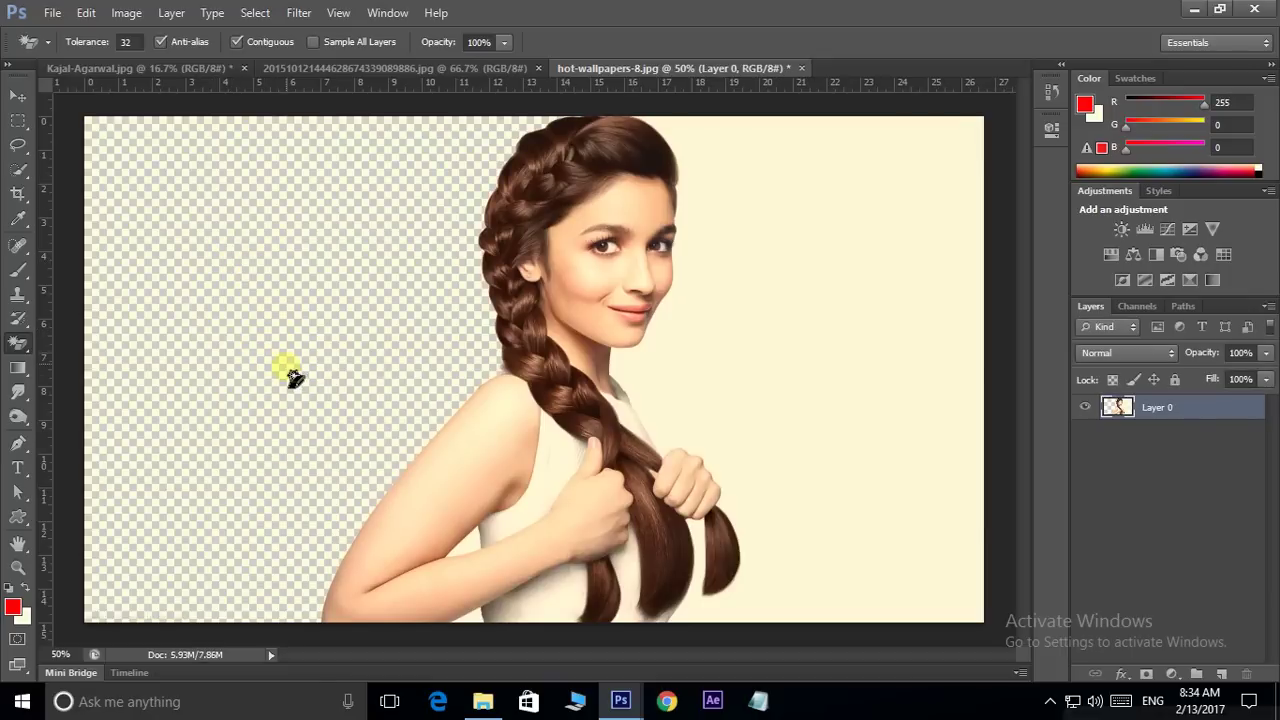
{"action": "left_click", "coordinate": [907, 273]}
Erase the cream background from the photo of the woman in the yellow-sleeved dress and load her cutout as a selection.
{"action": "key", "text": "ctrl+shift+Tab"}
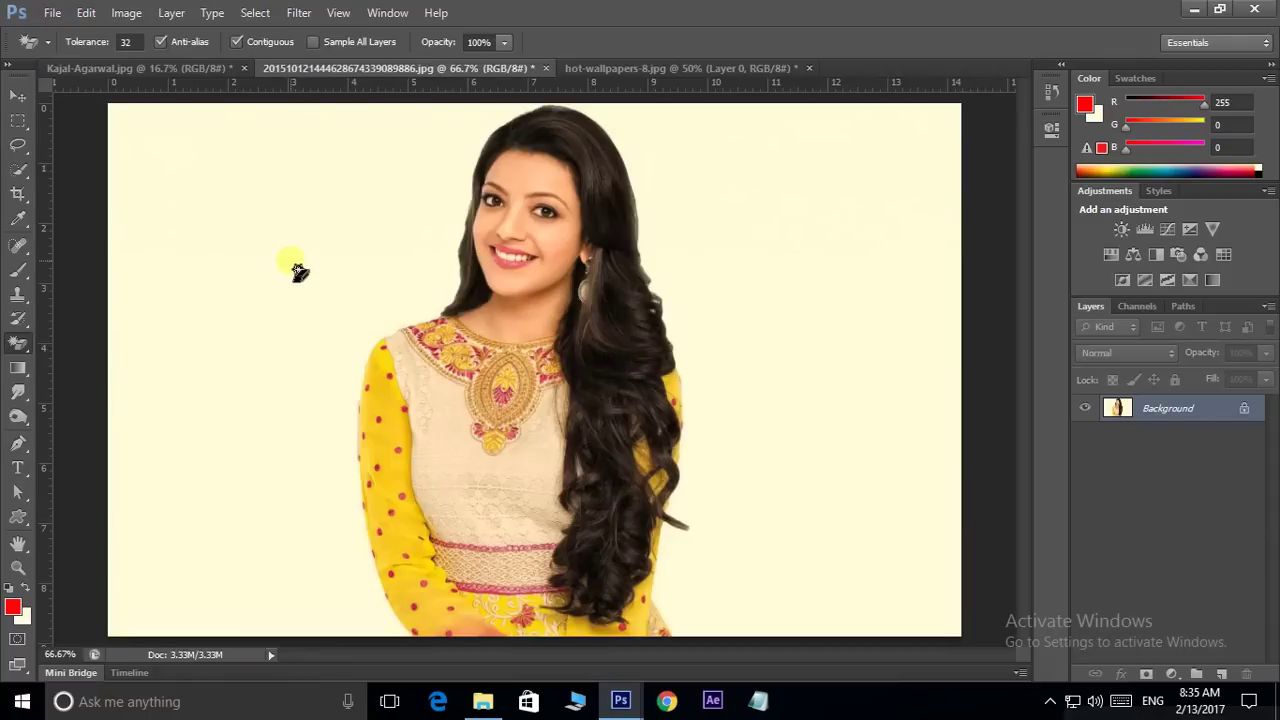
{"action": "left_click", "coordinate": [299, 274]}
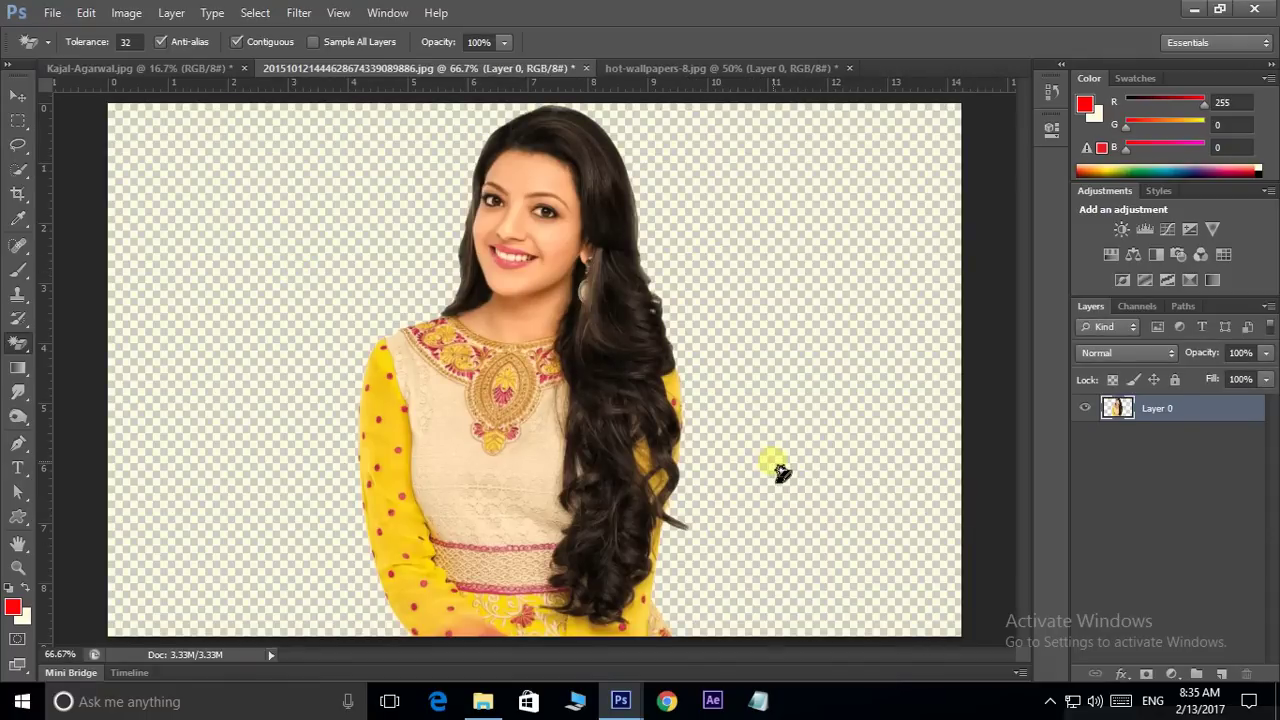
{"action": "left_click", "coordinate": [1127, 414], "text": "ctrl"}
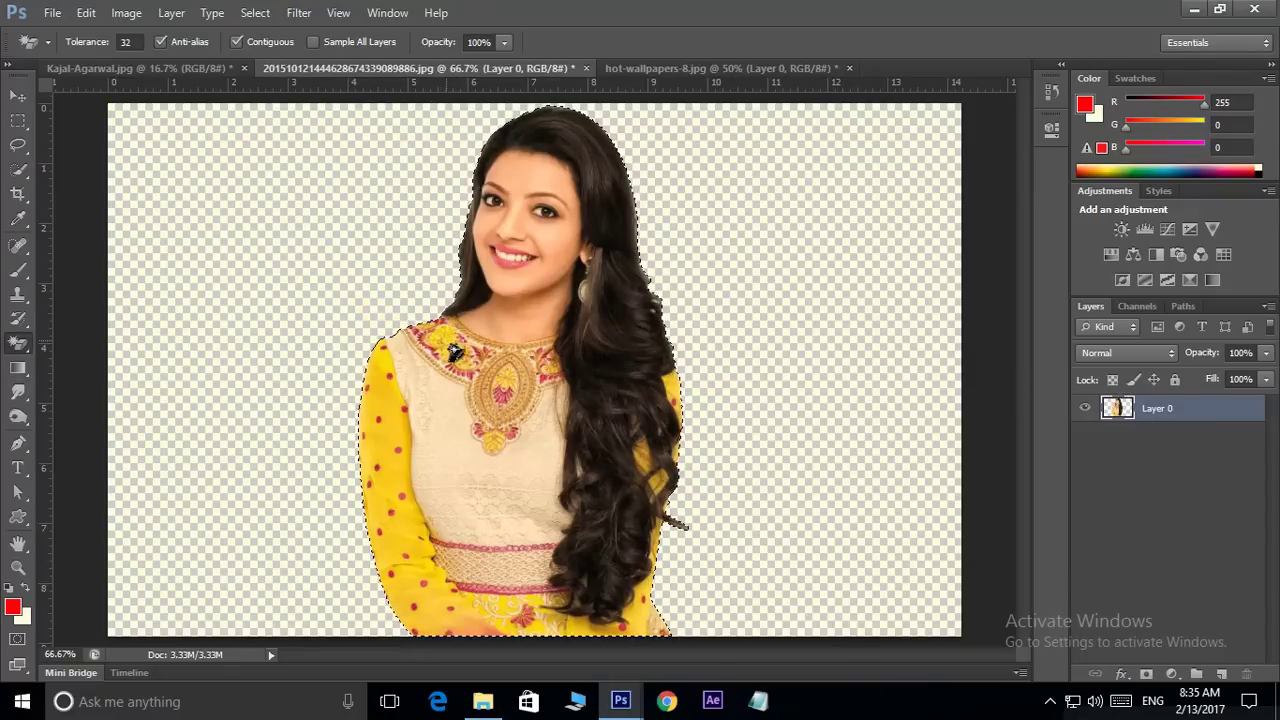
Refine the selection's edge with Smart Radius 8 px, Smooth 4, Feather 0.7 px and Decontaminate Colors at 50%, output to a new layer with layer mask.
{"action": "left_click", "coordinate": [15, 118]}
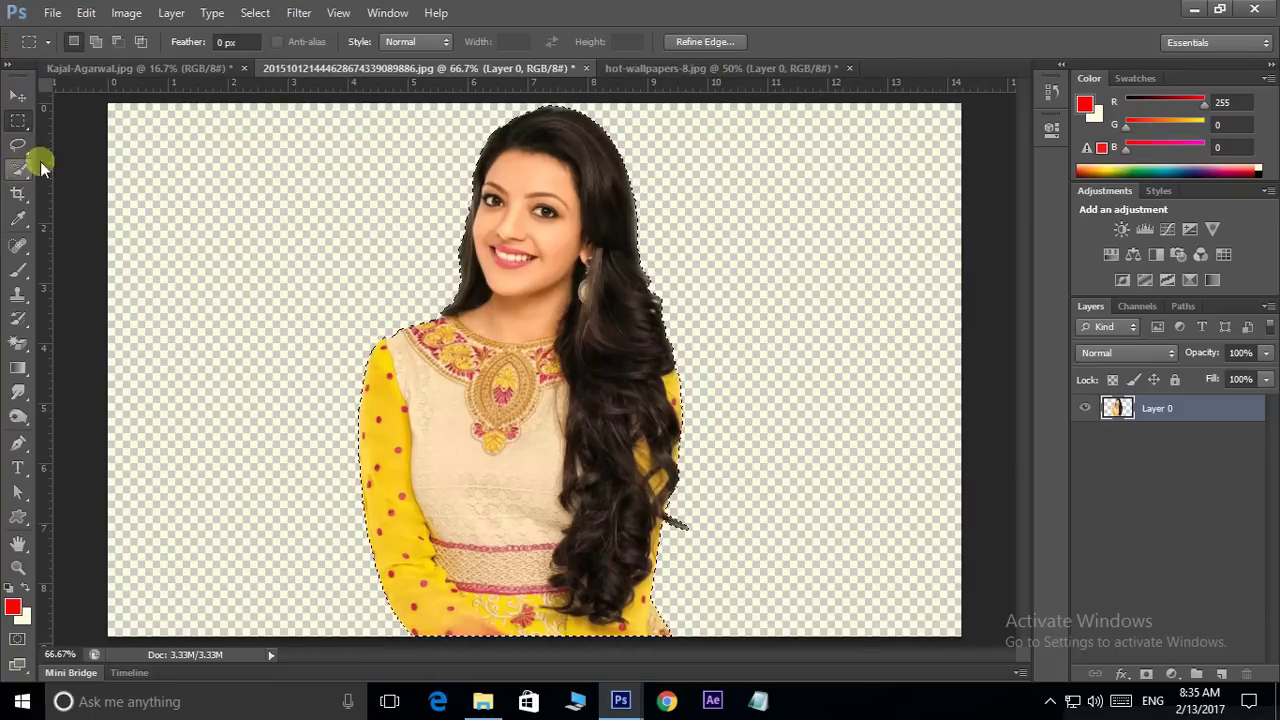
{"action": "left_click", "coordinate": [705, 41]}
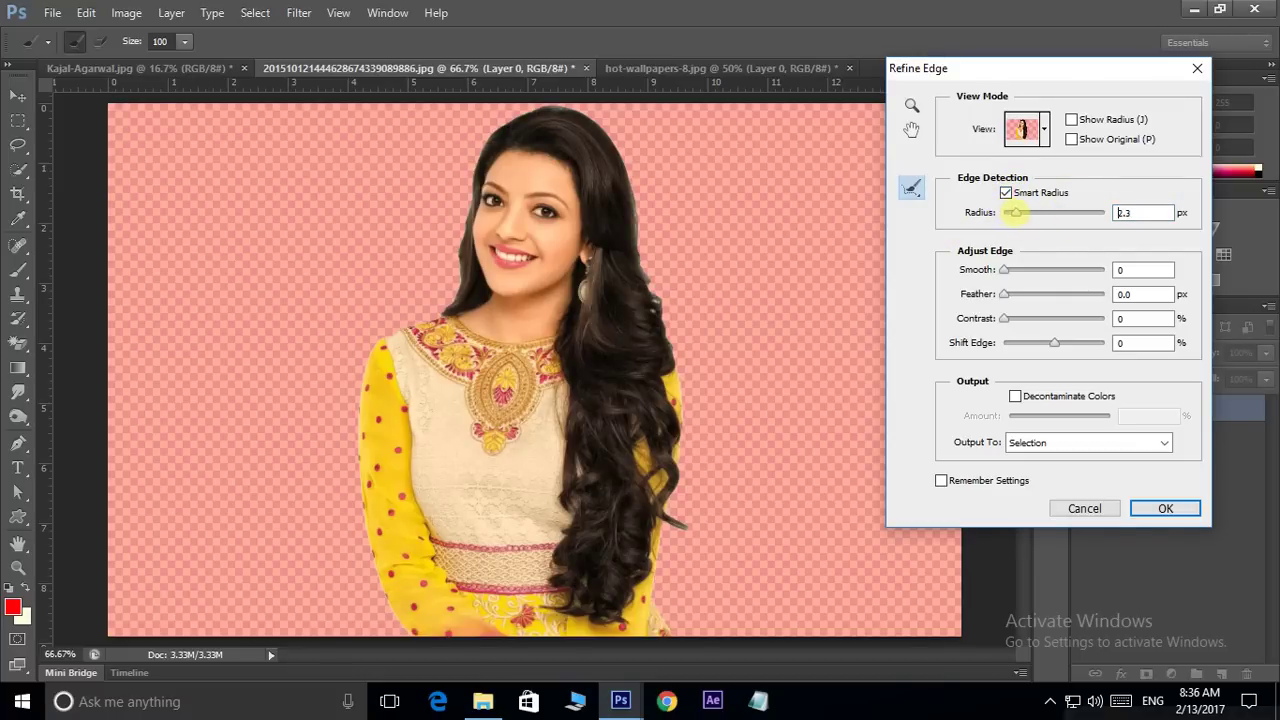
{"action": "left_click_drag", "start_coordinate": [1038, 212], "coordinate": [1041, 212]}
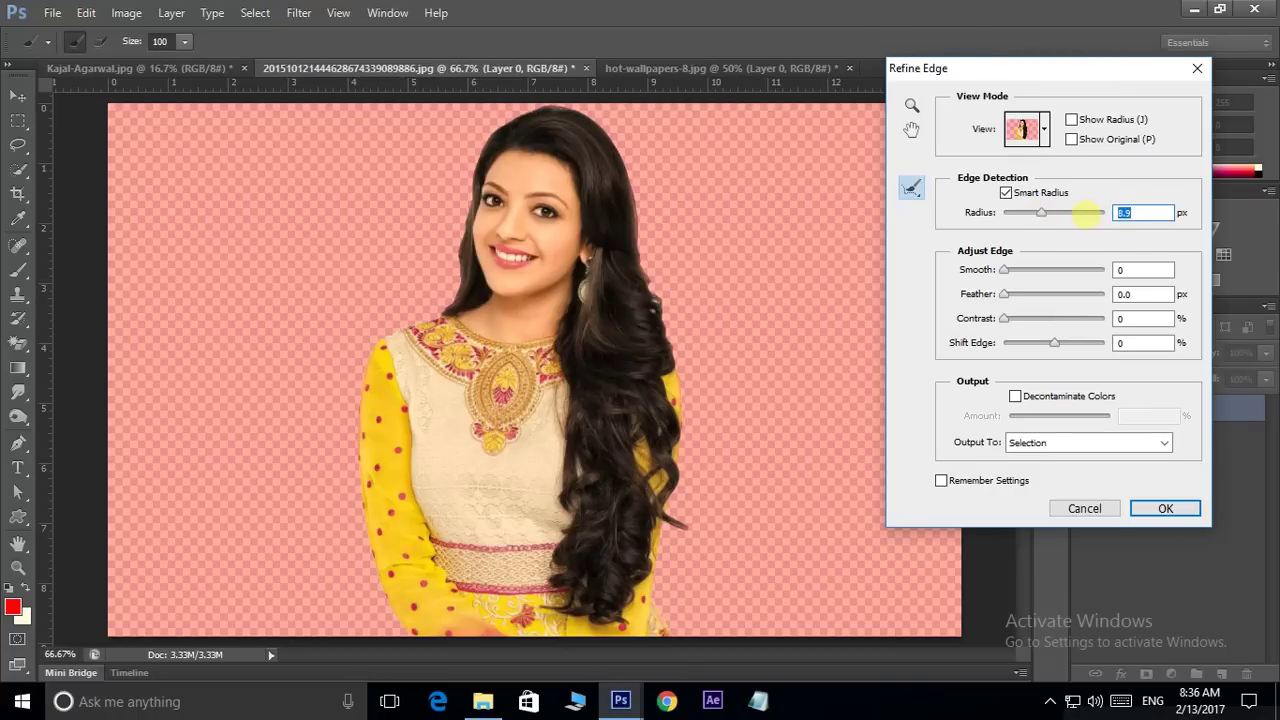
{"action": "key", "text": "Tab"}
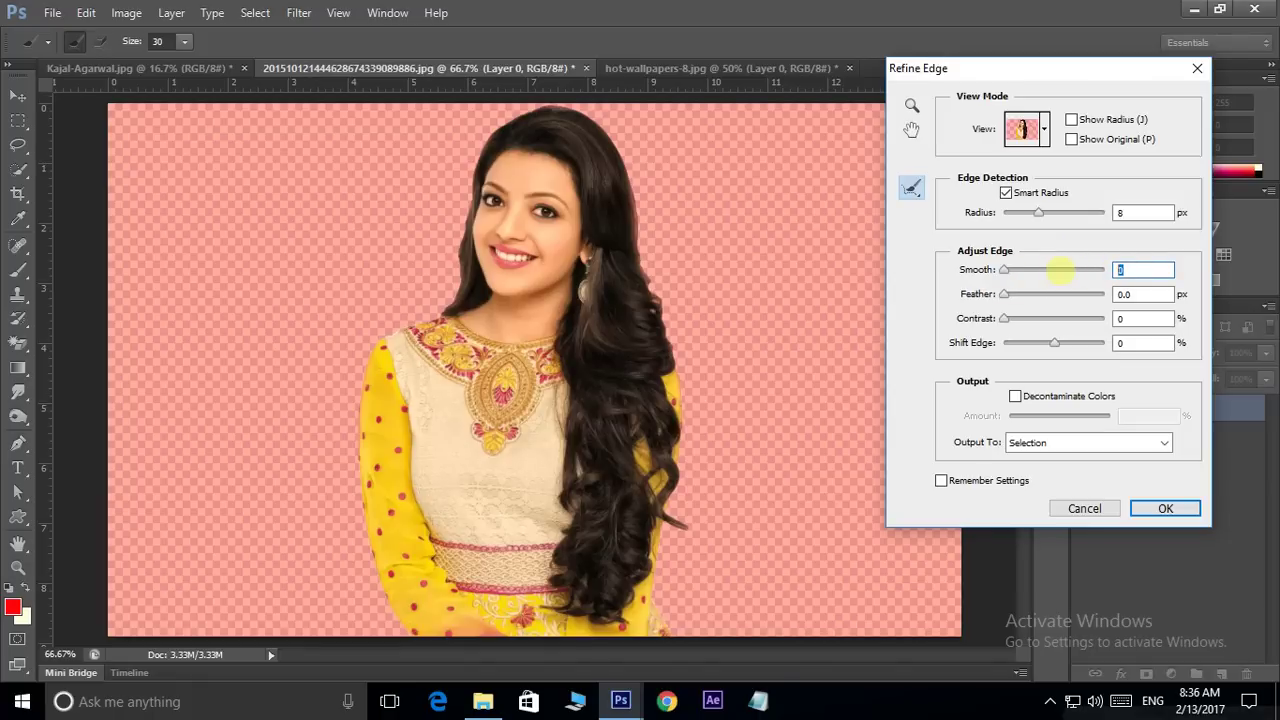
{"action": "type", "text": "4"}
{"action": "type", "text": "."}
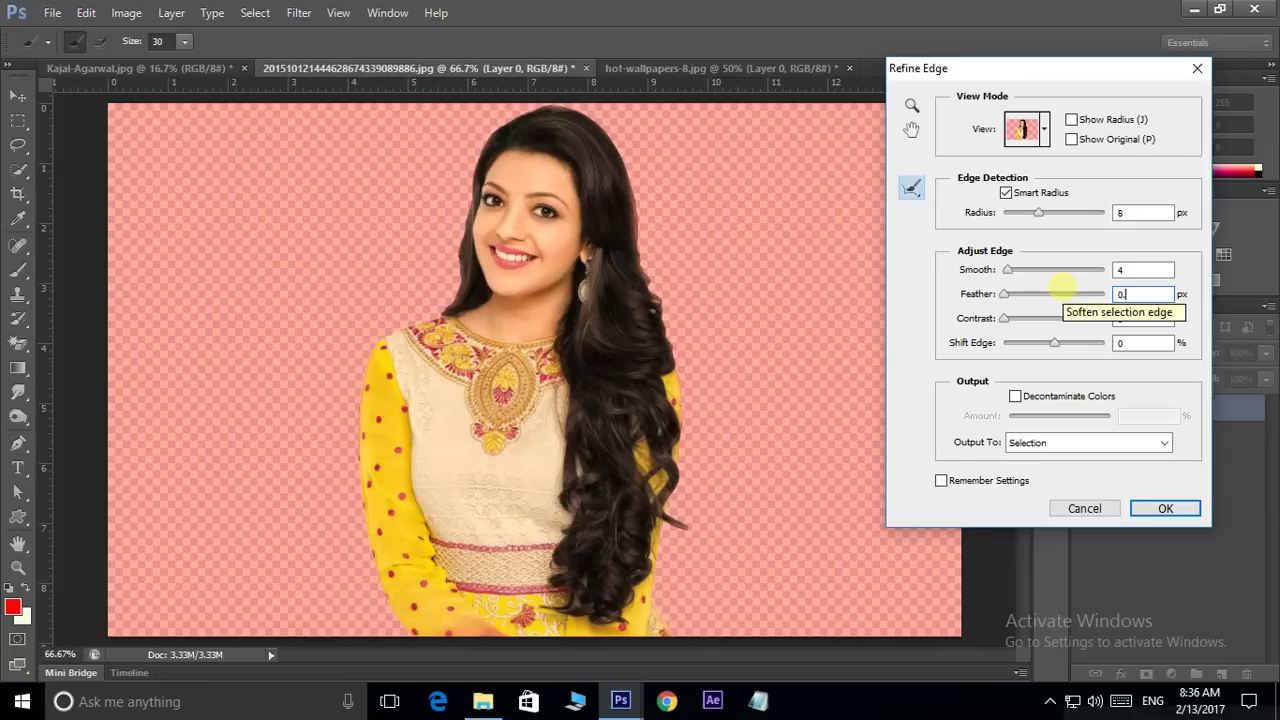
{"action": "type", "text": "7"}
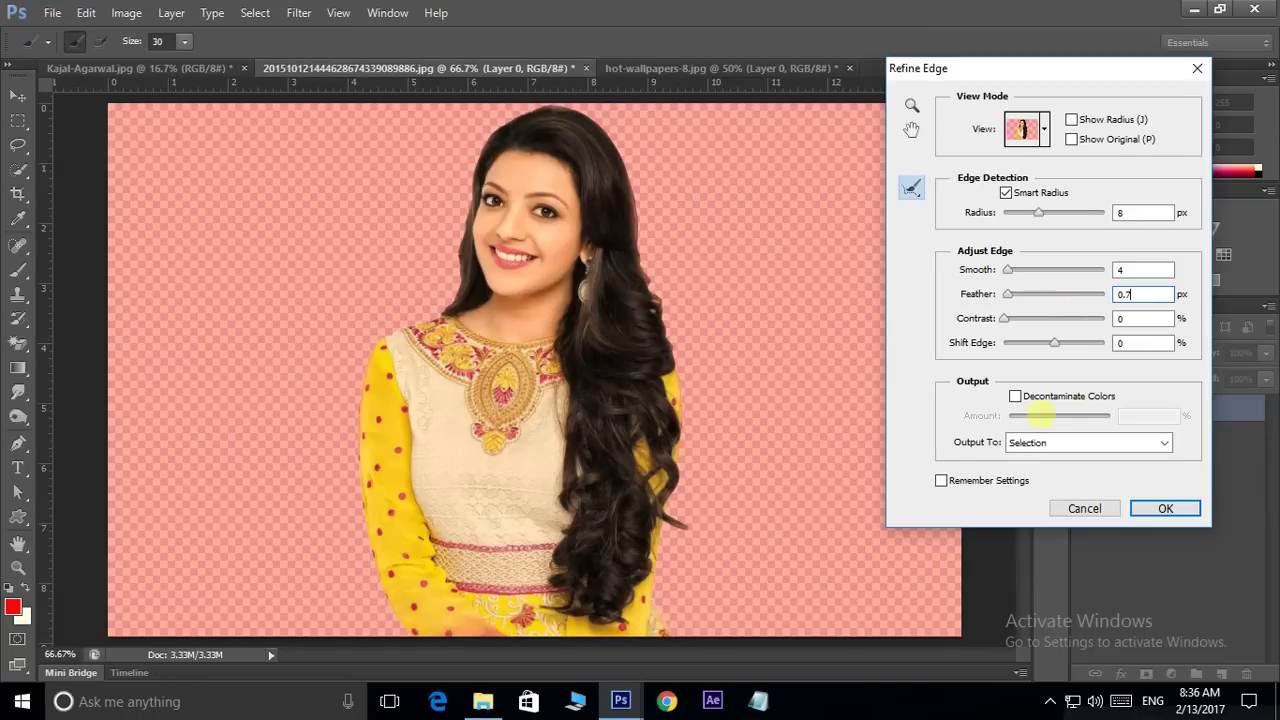
{"action": "left_click", "coordinate": [1015, 396]}
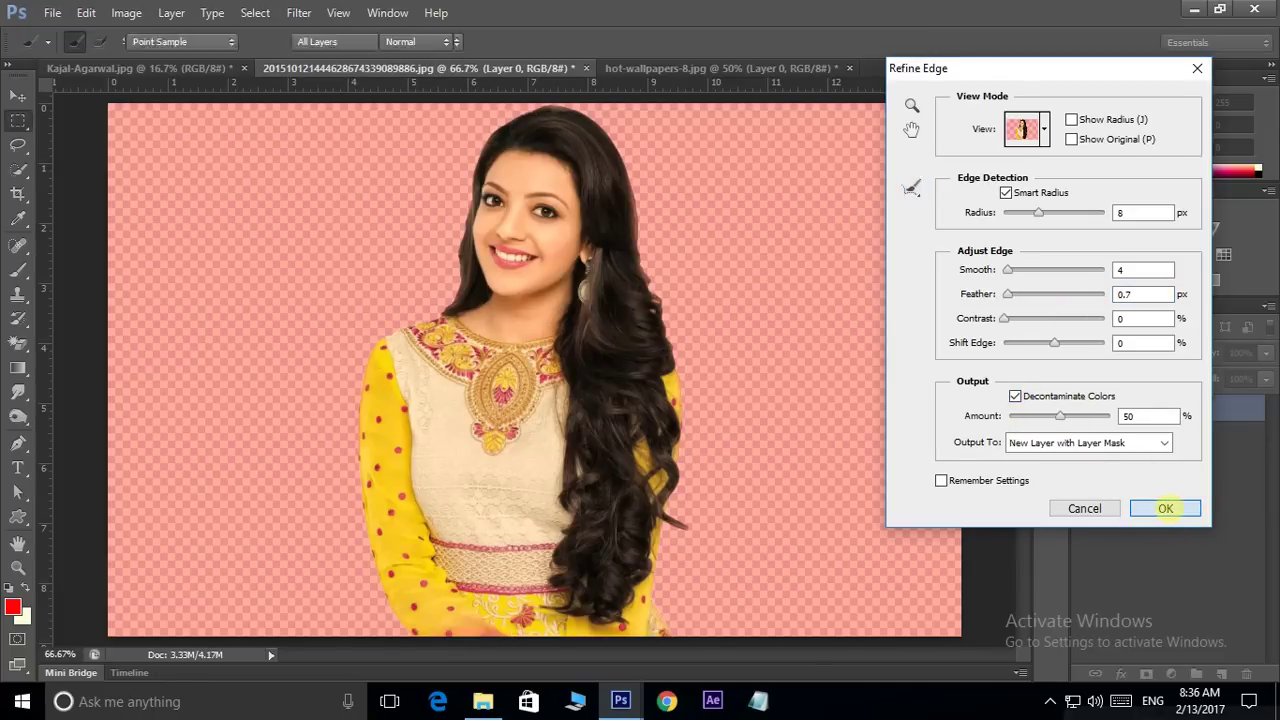
{"action": "left_click", "coordinate": [1165, 508]}
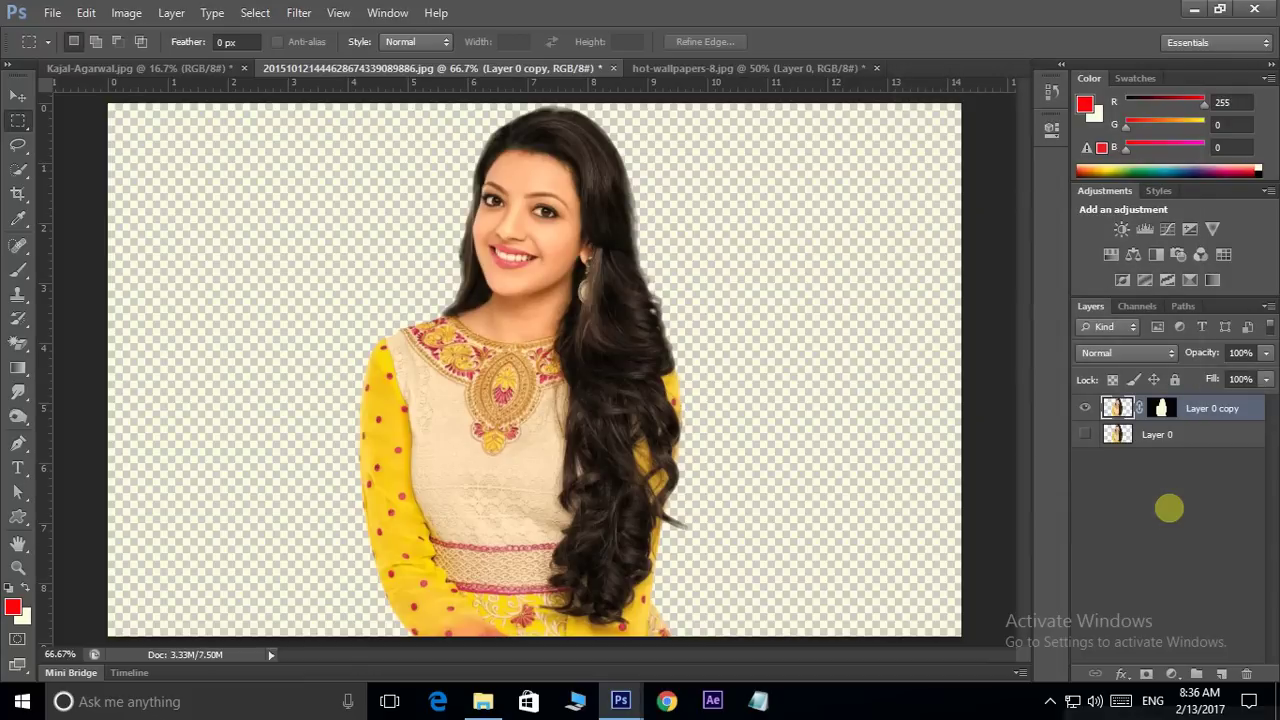
Add a new layer filled with the red foreground color and place it directly beneath the masked cutout layer.
{"action": "key", "text": "ctrl+shift+n"}
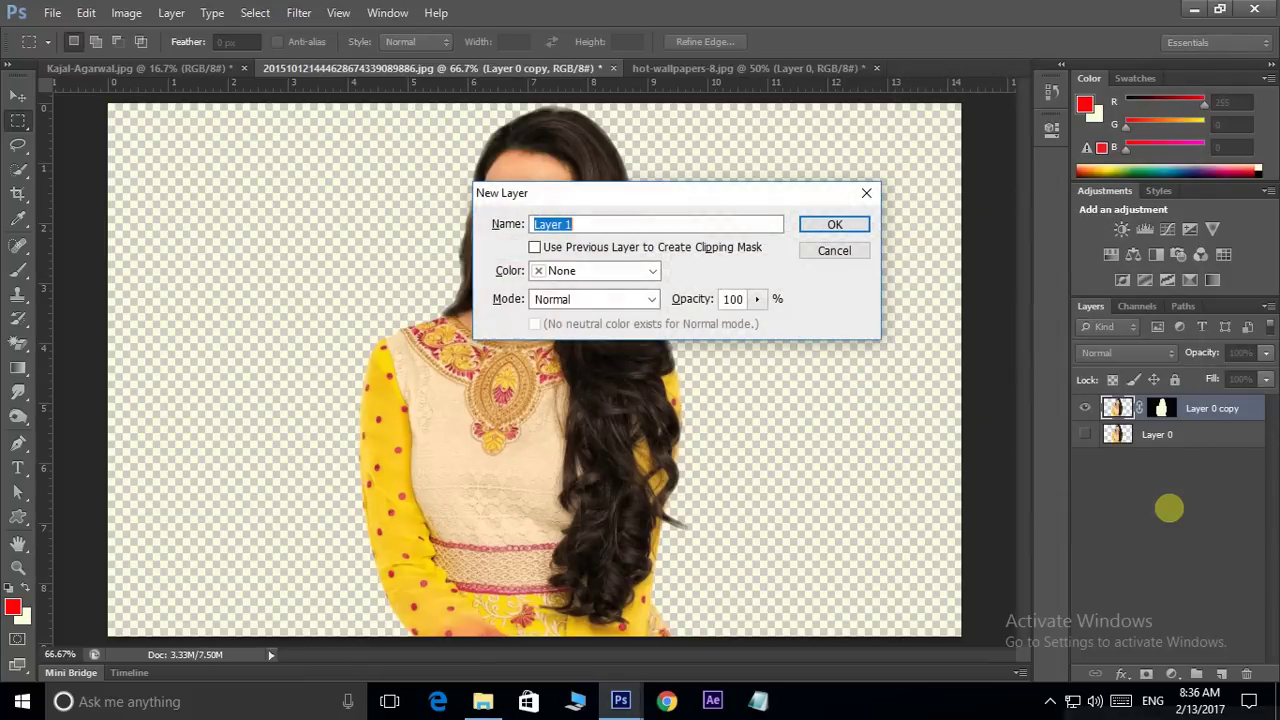
{"action": "key", "text": "Return"}
{"action": "key", "text": "alt+BackSpace"}
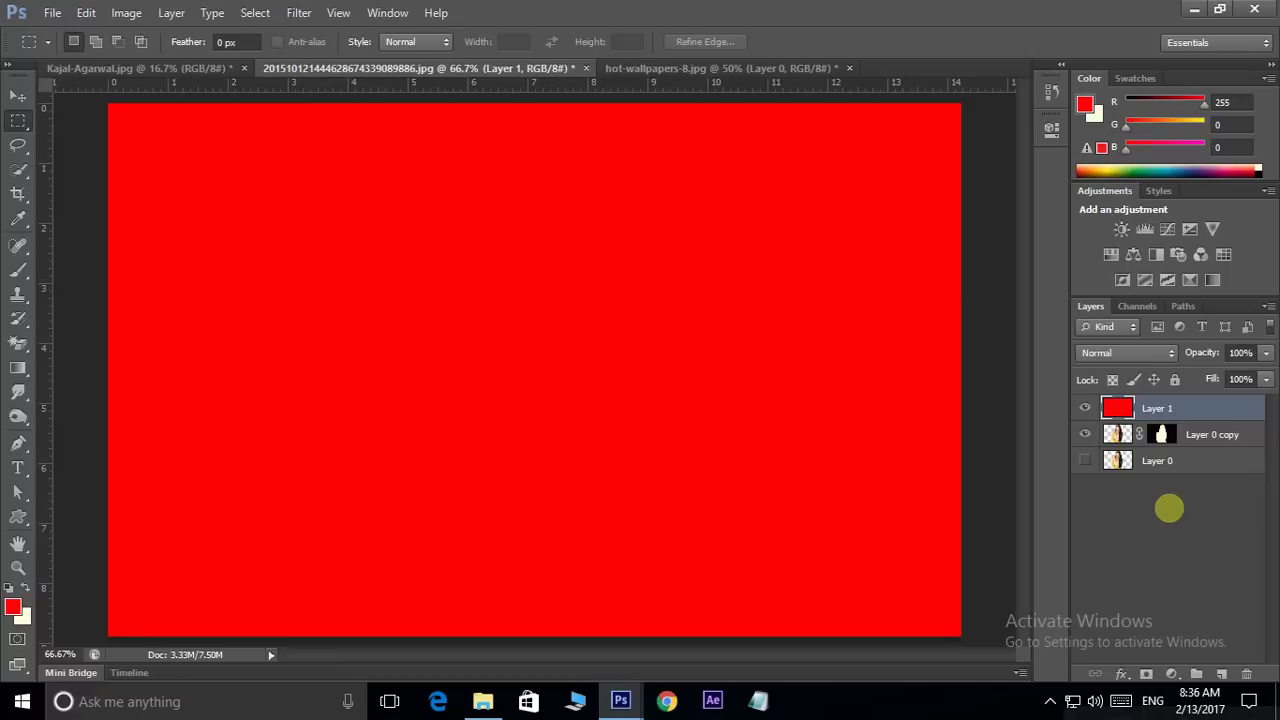
{"action": "key", "text": "ctrl+bracketleft"}
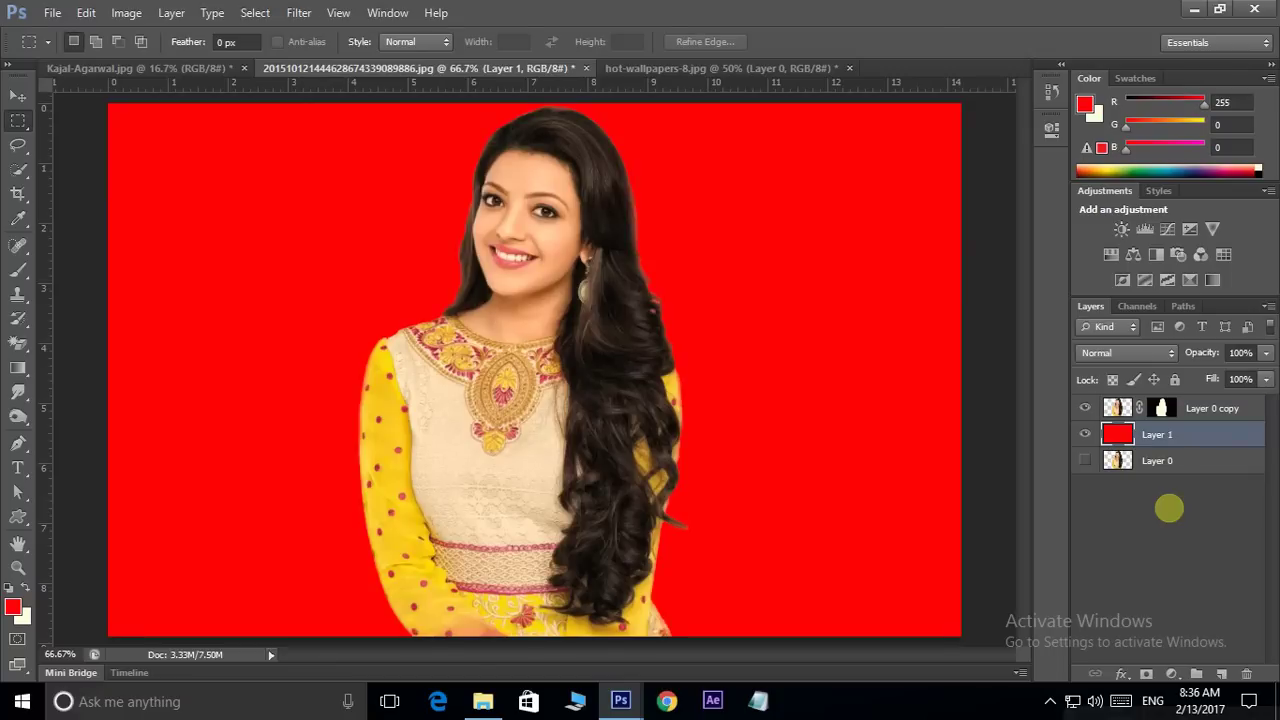